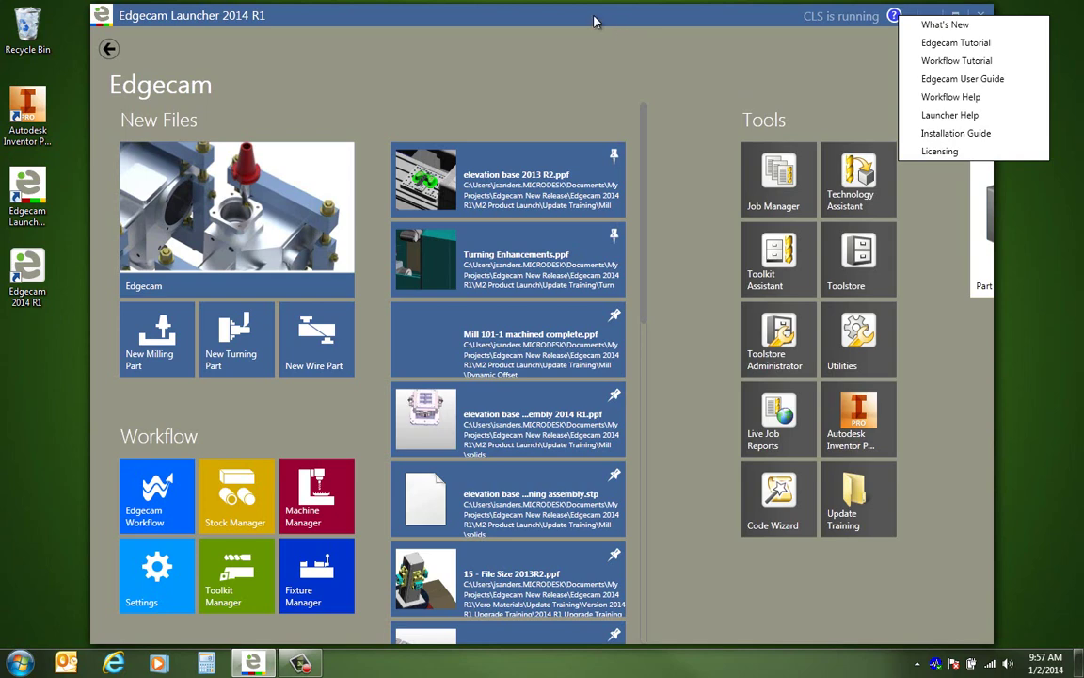
Step: Dismiss the help list and browse the launcher's Code Wizard, Editor, Strategy Manager and Part Modeler pages, ending at the Edgecam page
{"action": "left_click", "coordinate": [594, 21]}
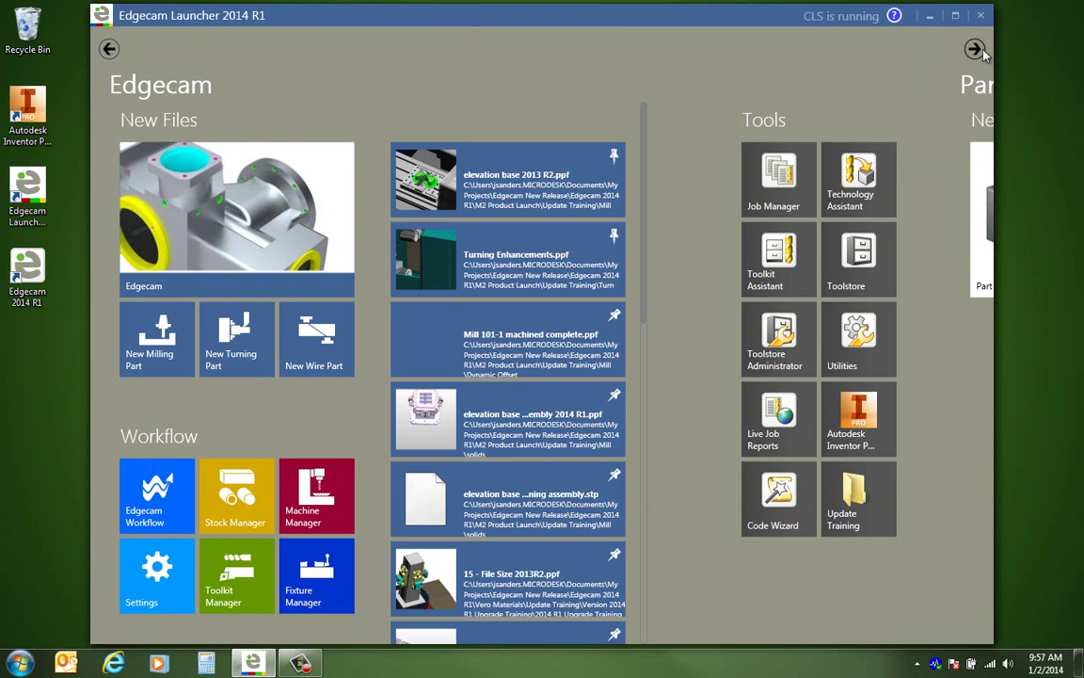
{"action": "left_click", "coordinate": [108, 48]}
{"action": "left_click", "coordinate": [108, 49]}
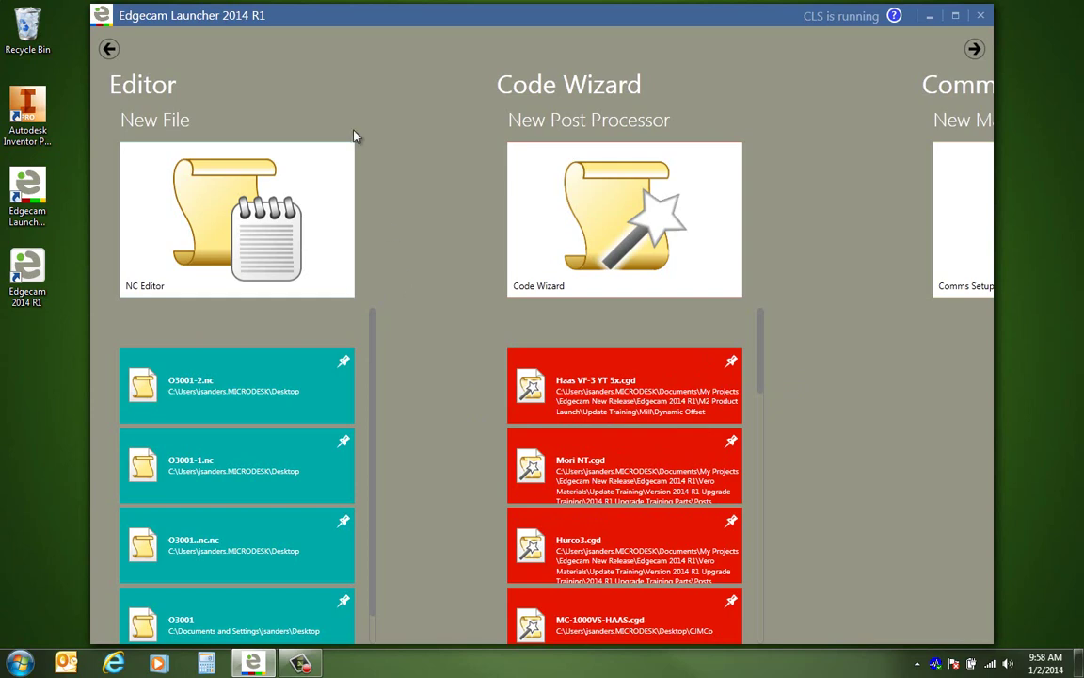
{"action": "left_click", "coordinate": [110, 49]}
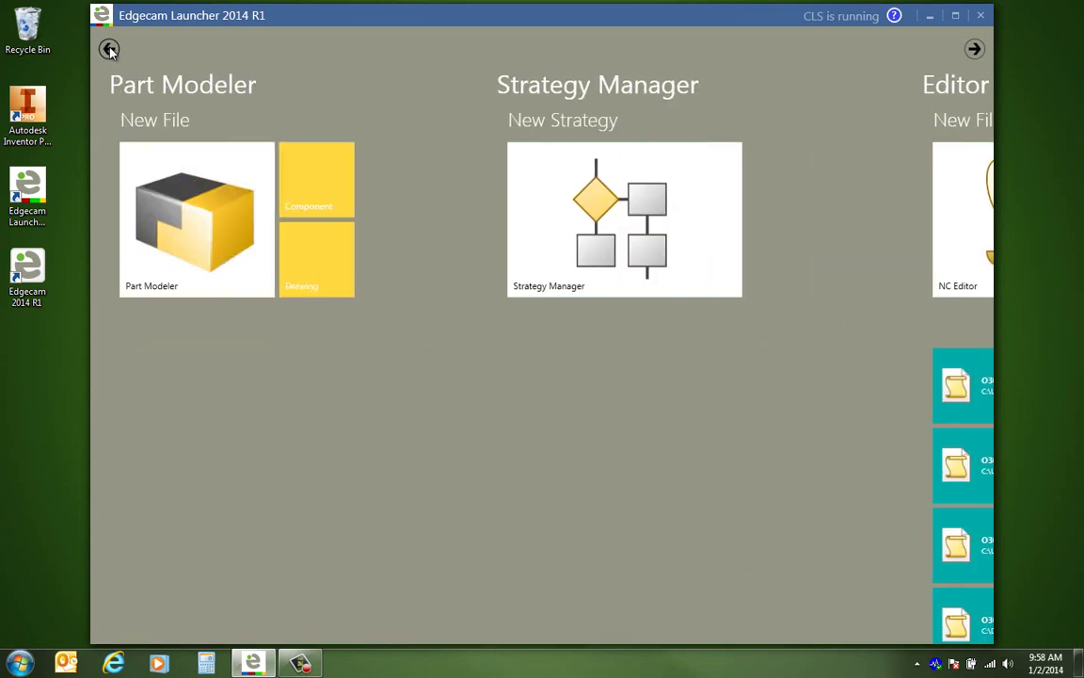
{"action": "left_click", "coordinate": [109, 49]}
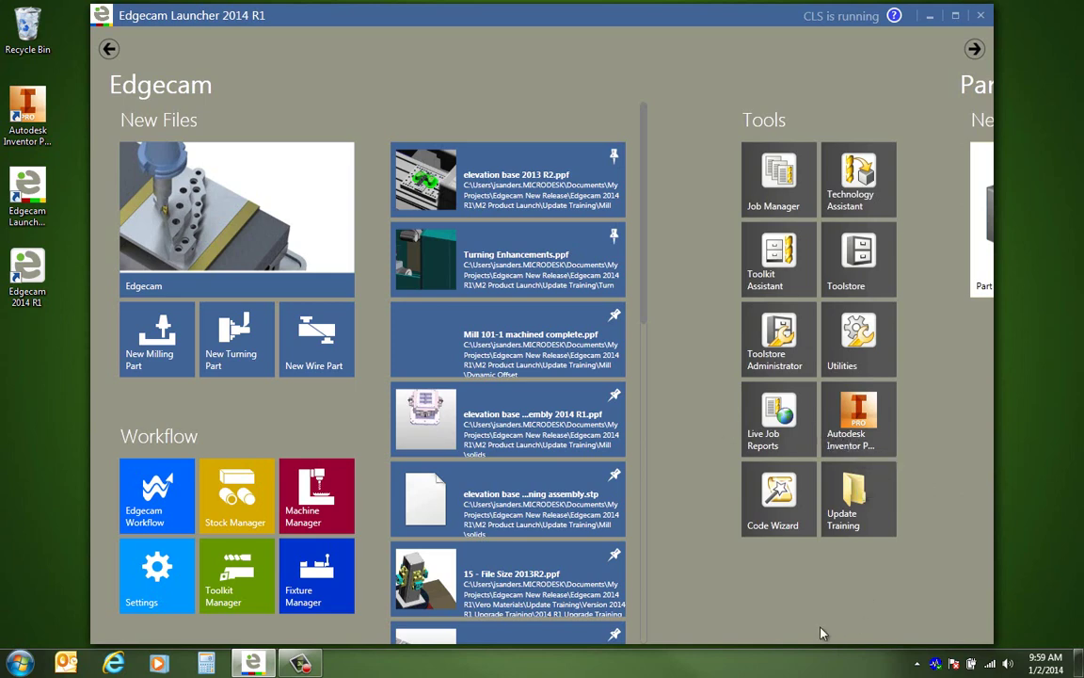
Step: Add the Mill folder from the Update Training folder as a custom tool in the launcher's Tools section and close the folder window
{"action": "left_click", "coordinate": [853, 519]}
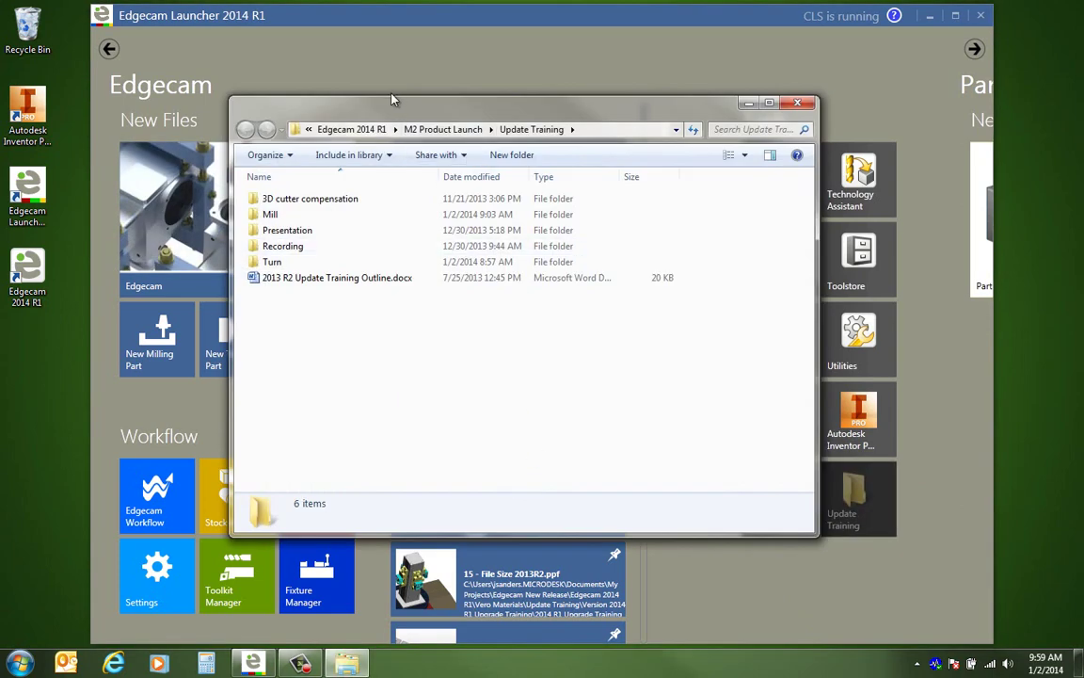
{"action": "left_click_drag", "start_coordinate": [392, 98], "coordinate": [208, 71]}
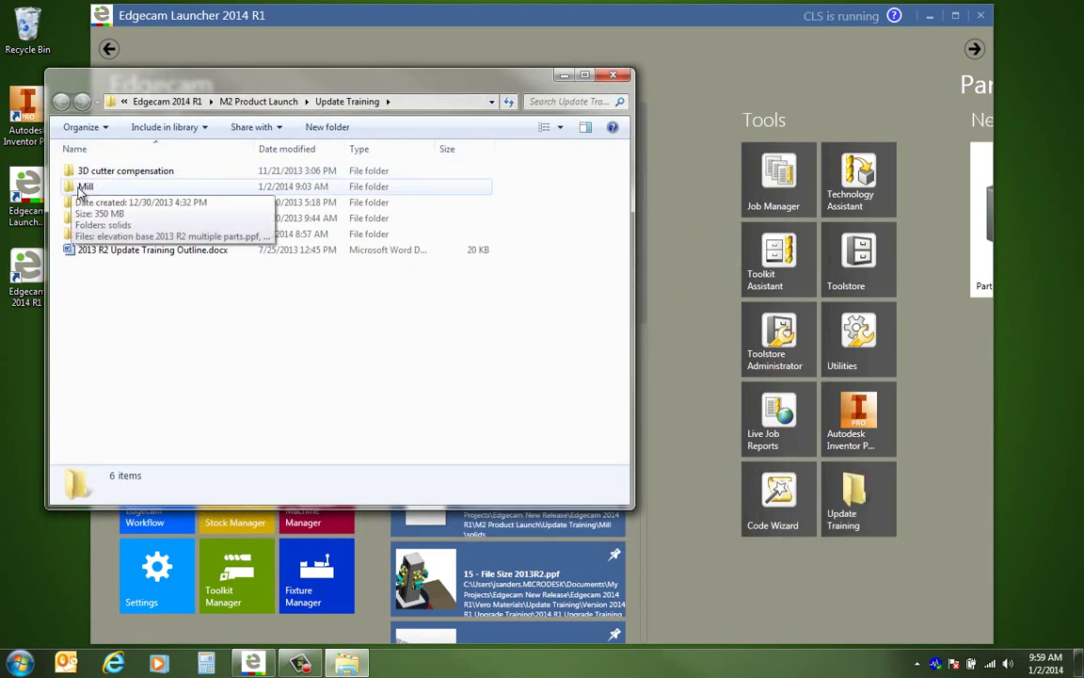
{"action": "left_click", "coordinate": [82, 189]}
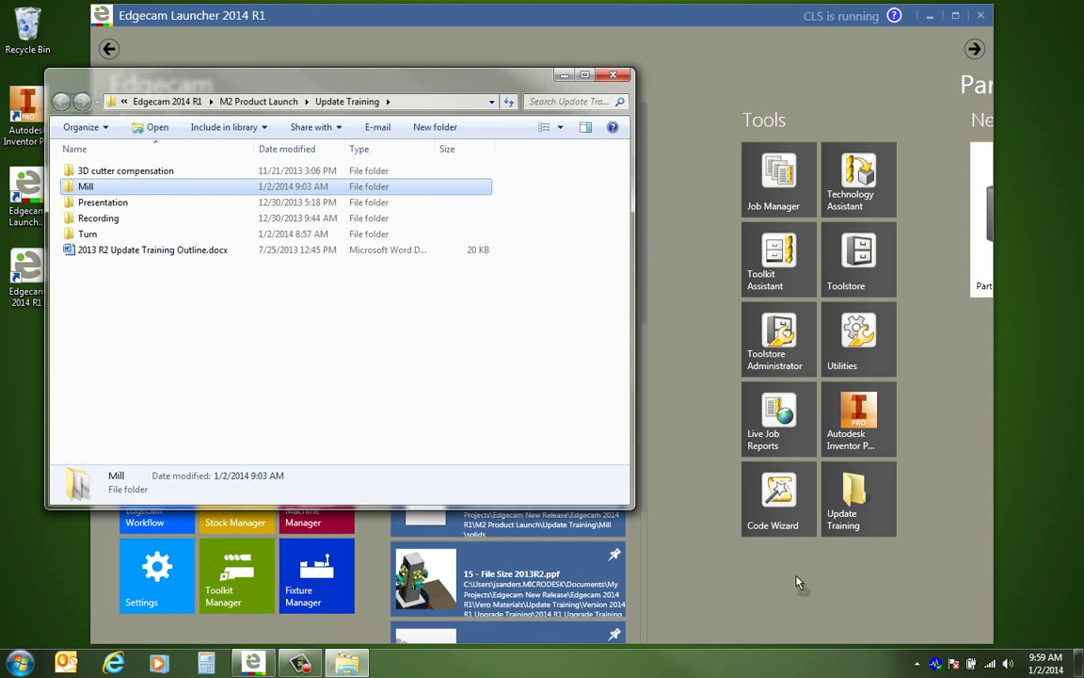
{"action": "left_click_drag", "start_coordinate": [798, 584], "coordinate": [791, 576]}
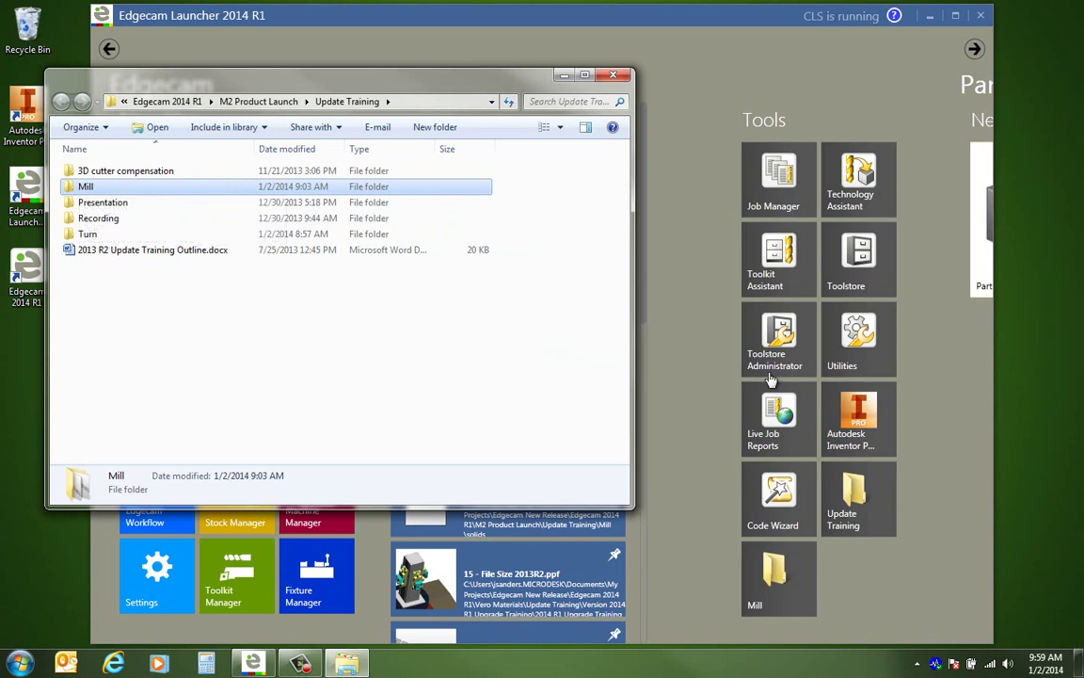
{"action": "left_click", "coordinate": [613, 74]}
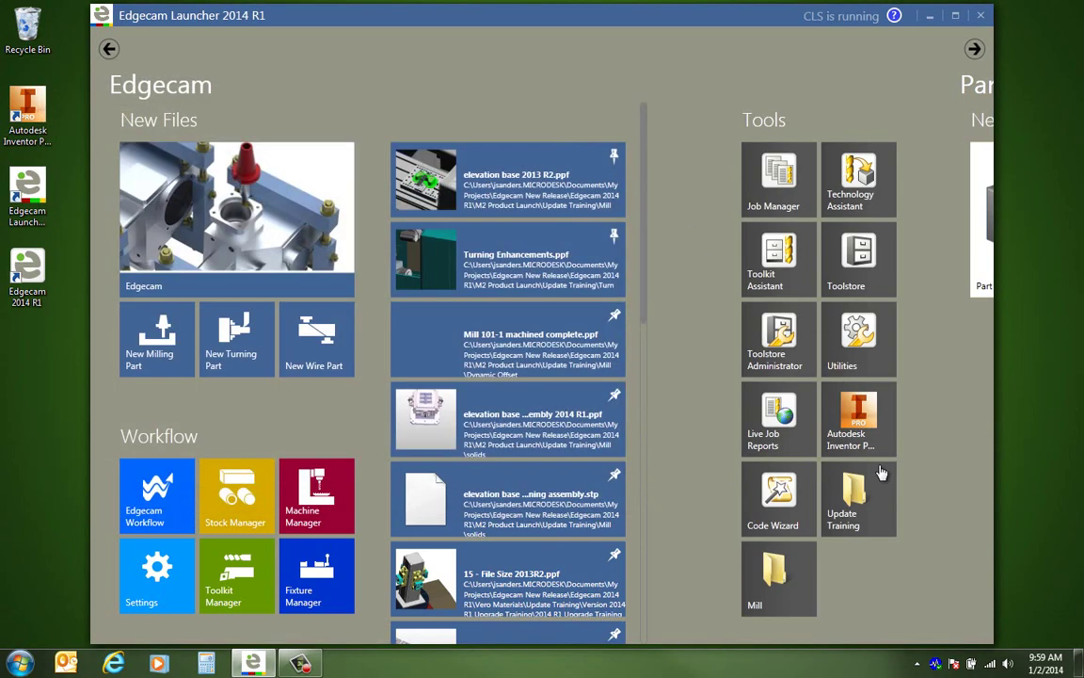
Step: Delete the Mill folder tile from the launcher's custom tools
{"action": "right_click", "coordinate": [802, 574]}
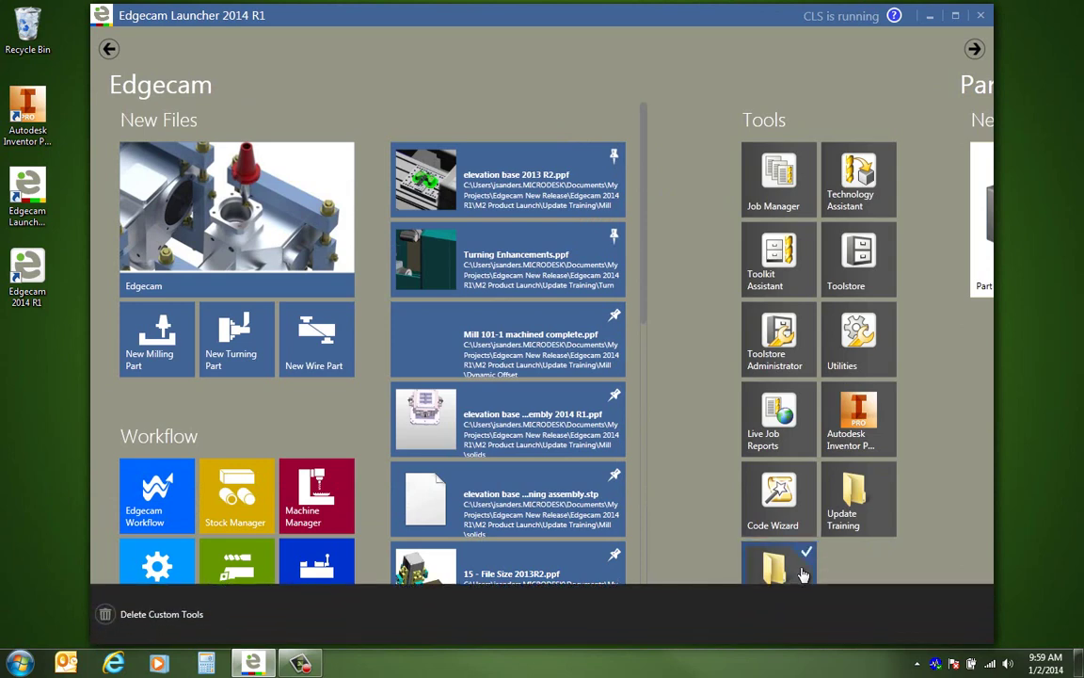
{"action": "left_click", "coordinate": [104, 613]}
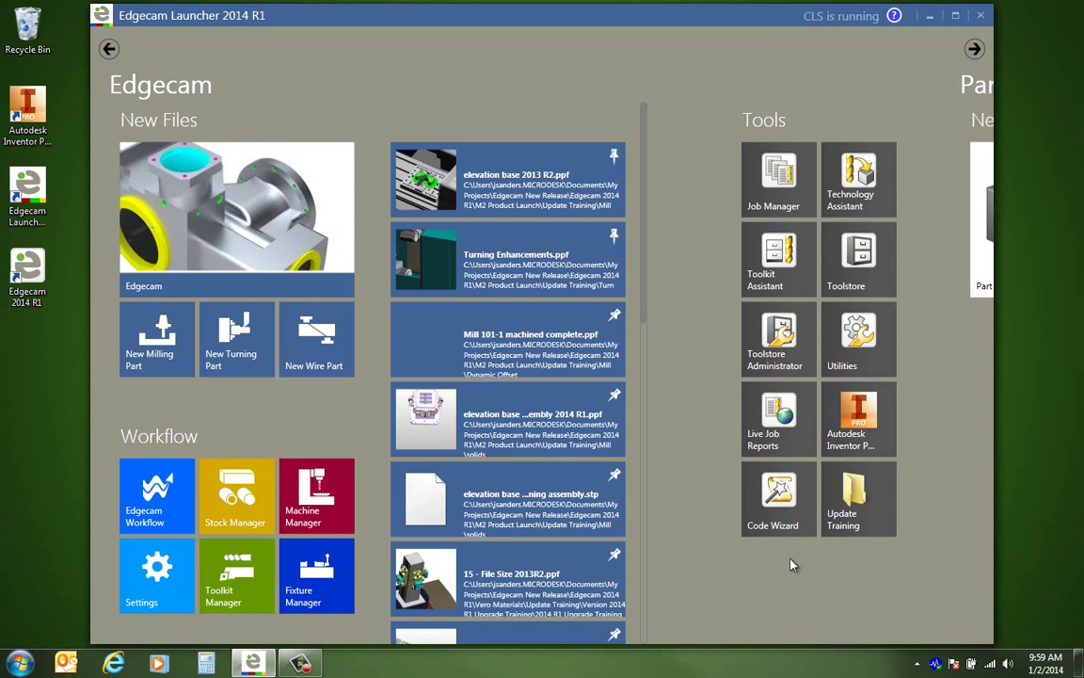
Step: Open the recent part Turning Enhancements.ppf in Edgecam and place one geometry point in the empty space beyond the chucked part
{"action": "left_click", "coordinate": [489, 249]}
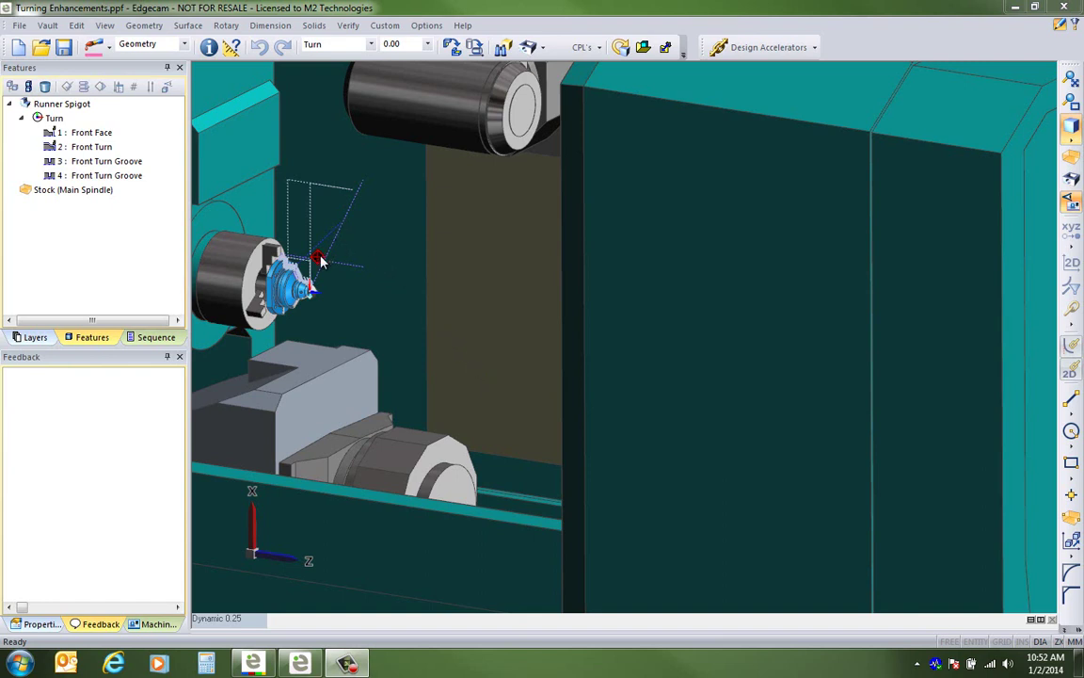
{"action": "left_click", "coordinate": [1070, 494]}
{"action": "left_click", "coordinate": [379, 232]}
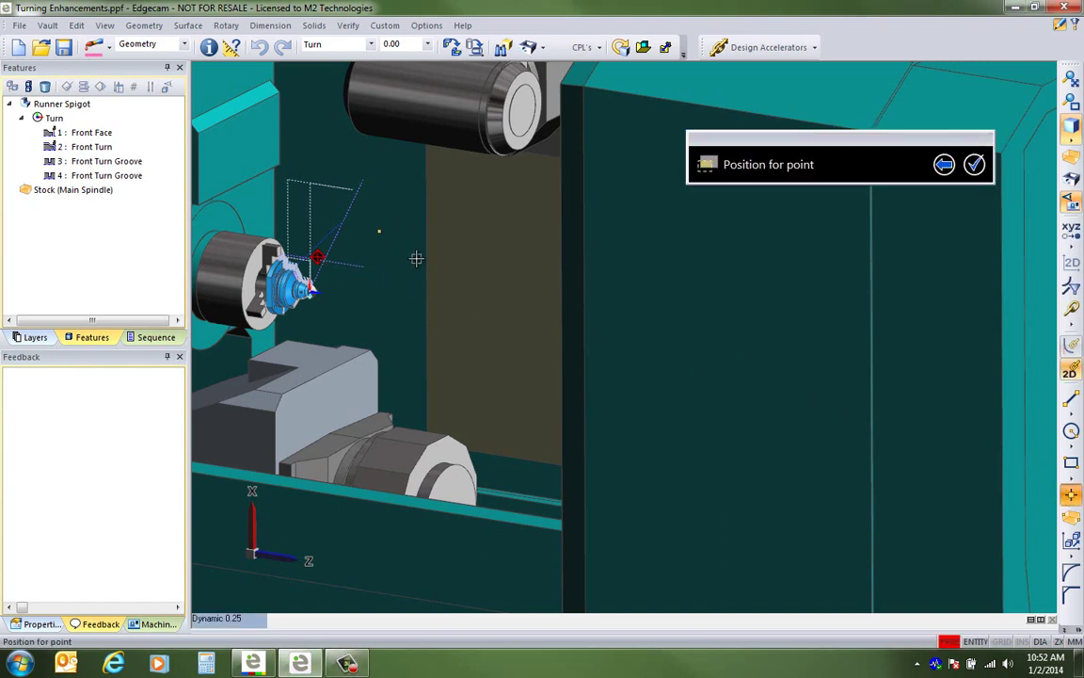
{"action": "right_click", "coordinate": [431, 271]}
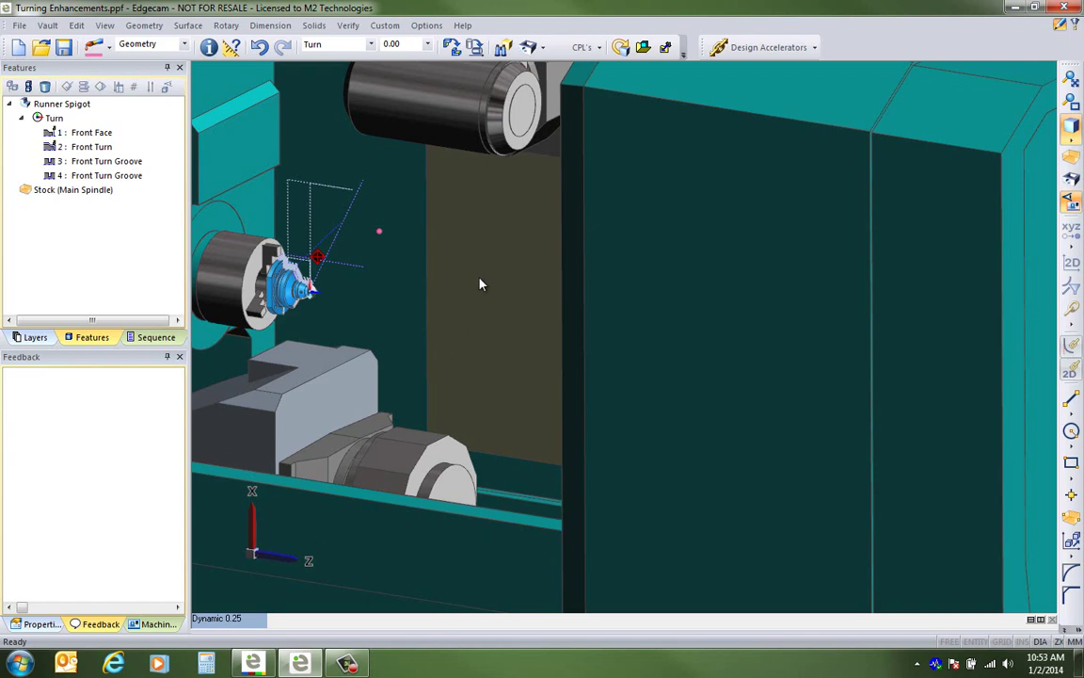
Step: Switch the part to its machining sequence and open the first New Rough Turn cycle for editing
{"action": "right_click", "coordinate": [496, 242]}
{"action": "left_click", "coordinate": [532, 422]}
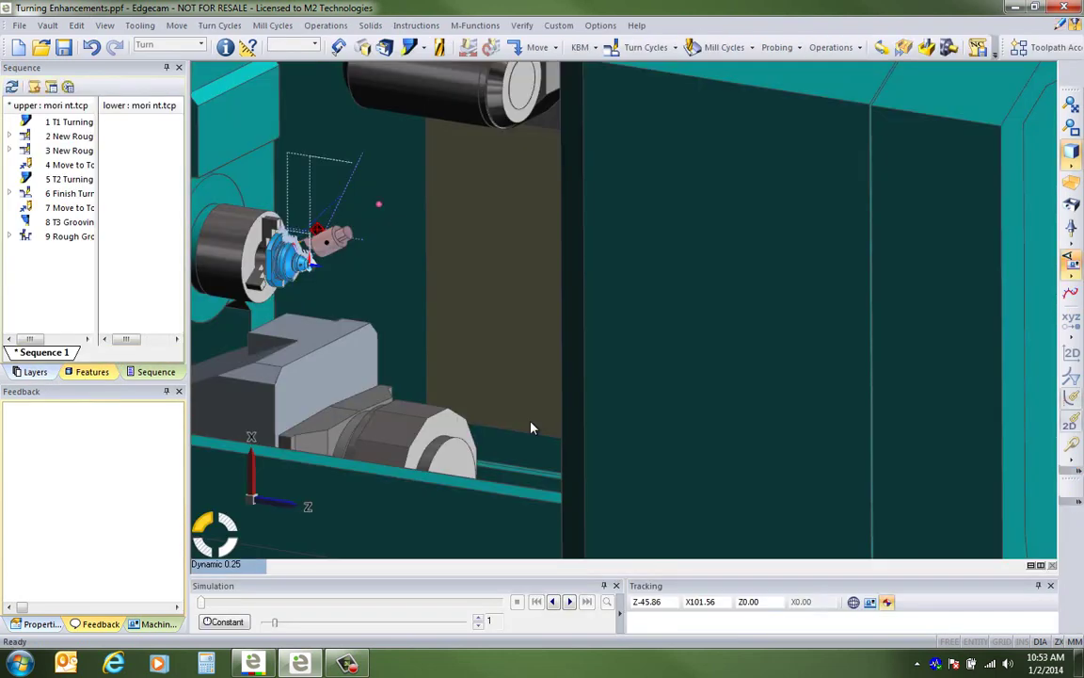
{"action": "left_click", "coordinate": [51, 135]}
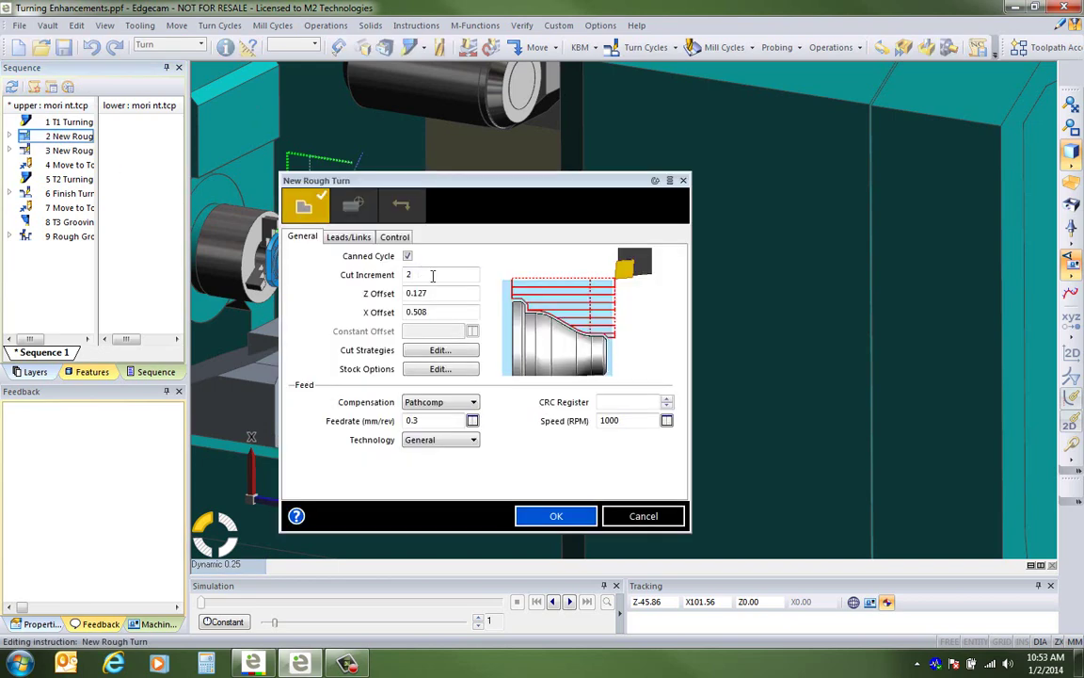
Step: Examine the help images and hints for the rough turn cycle's Z Offset, X Offset, Speed and CRC Register parameters
{"action": "left_click", "coordinate": [439, 292]}
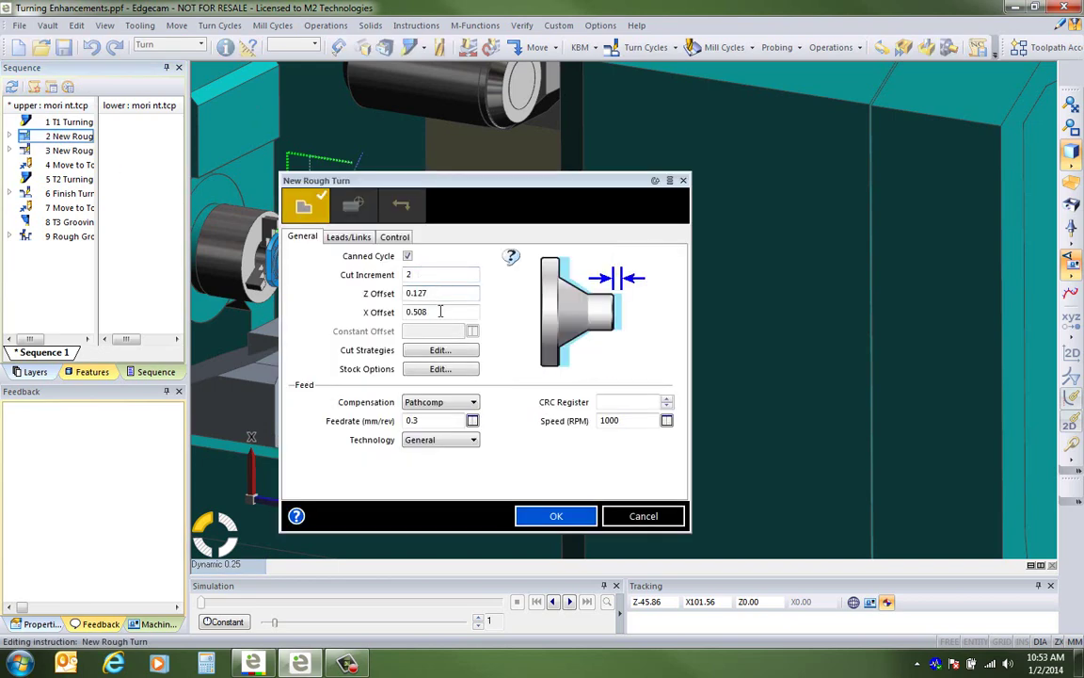
{"action": "left_click", "coordinate": [439, 311]}
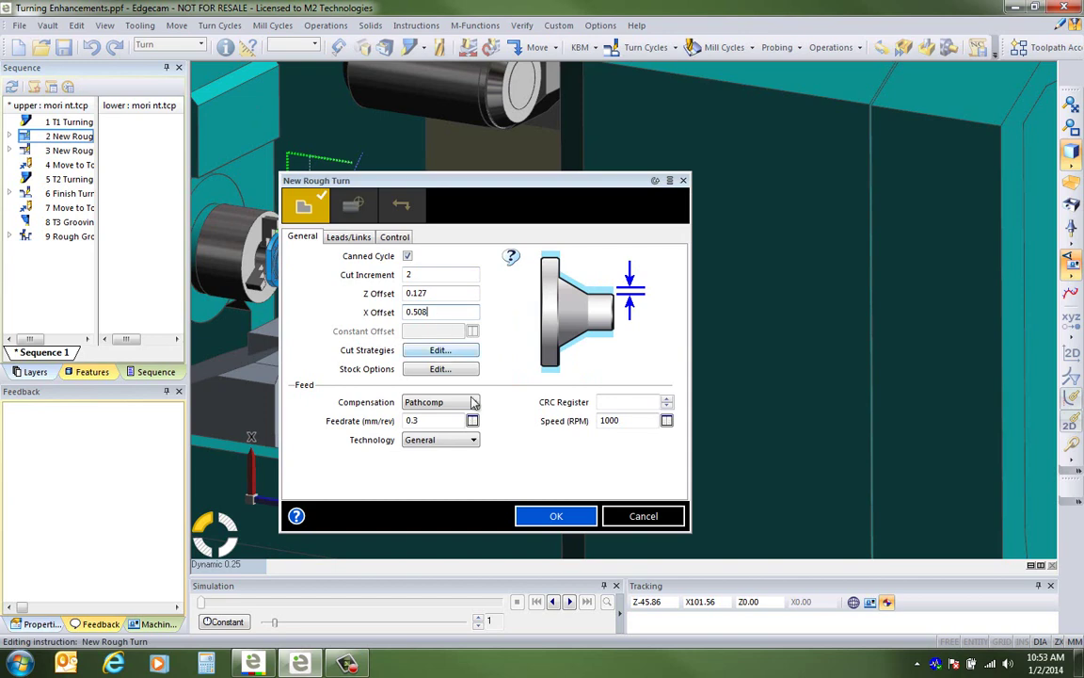
{"action": "left_click", "coordinate": [637, 421]}
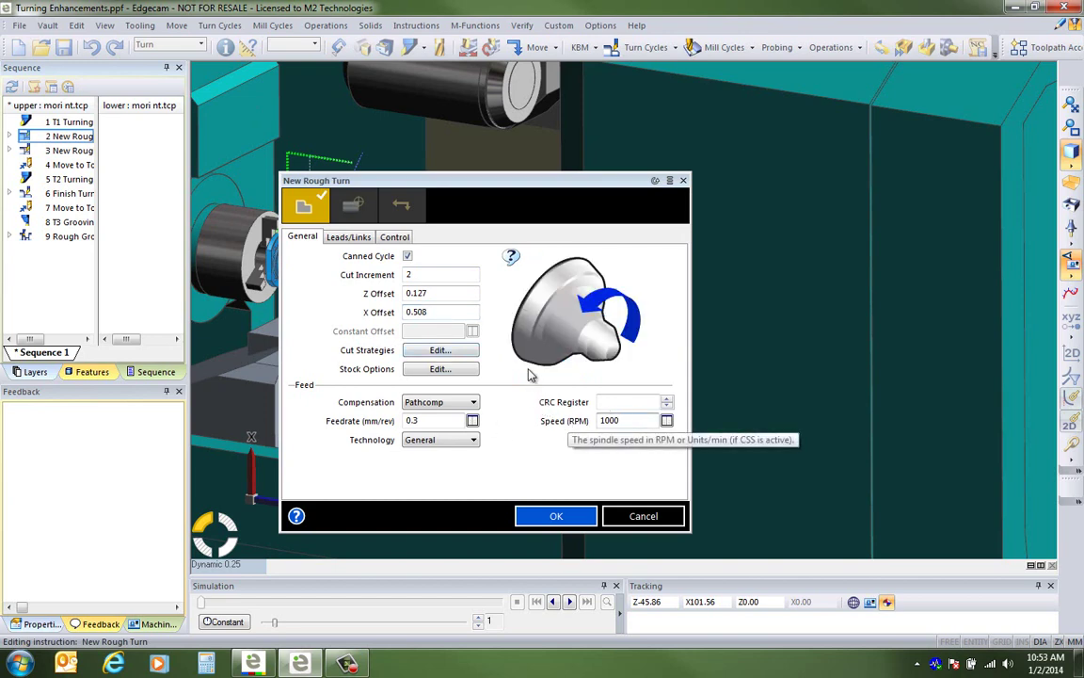
{"action": "mouse_move", "coordinate": [511, 258]}
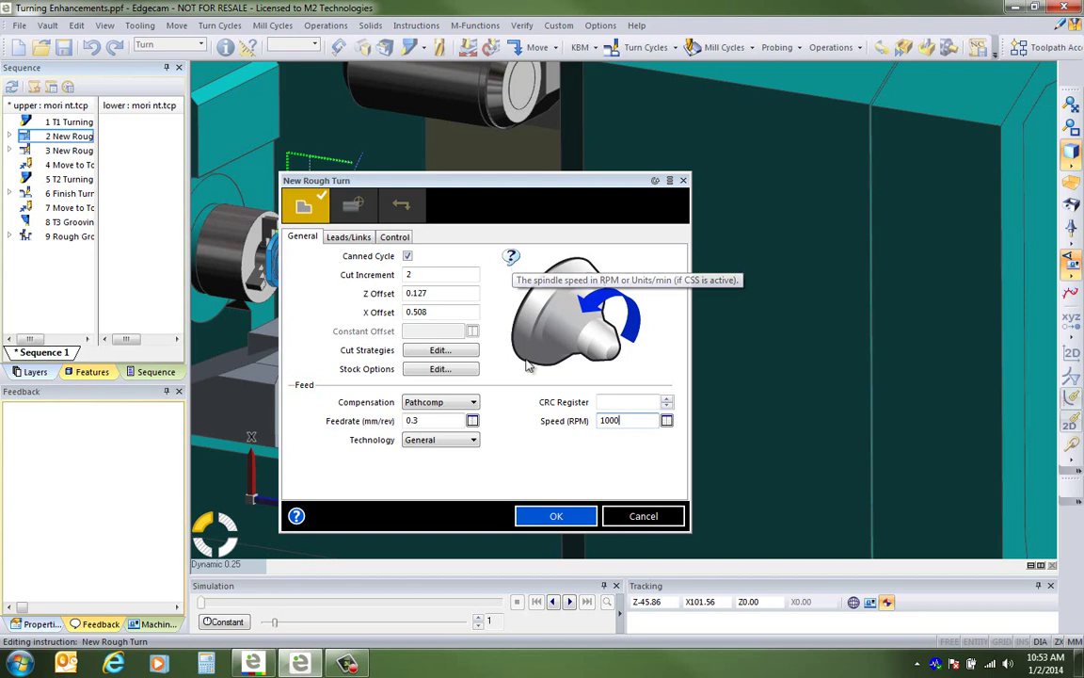
{"action": "left_click", "coordinate": [629, 401]}
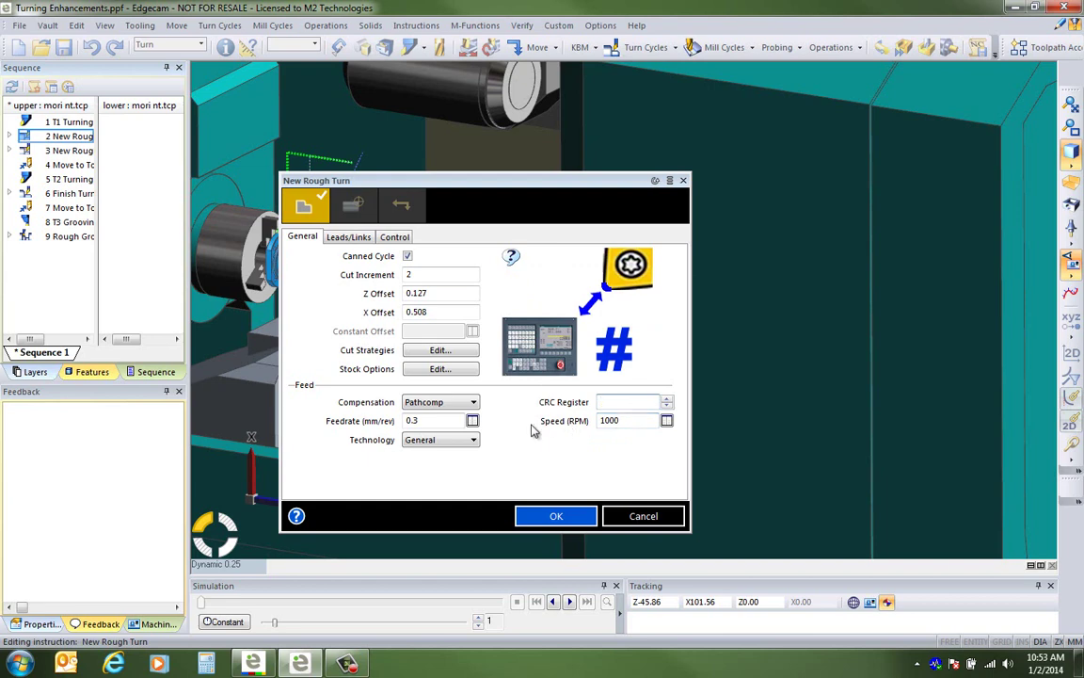
Step: Examine the hints for Stock Offset and Use Current Stock in the rough turn cycle's Stock Options, then cancel those options
{"action": "left_click", "coordinate": [440, 369]}
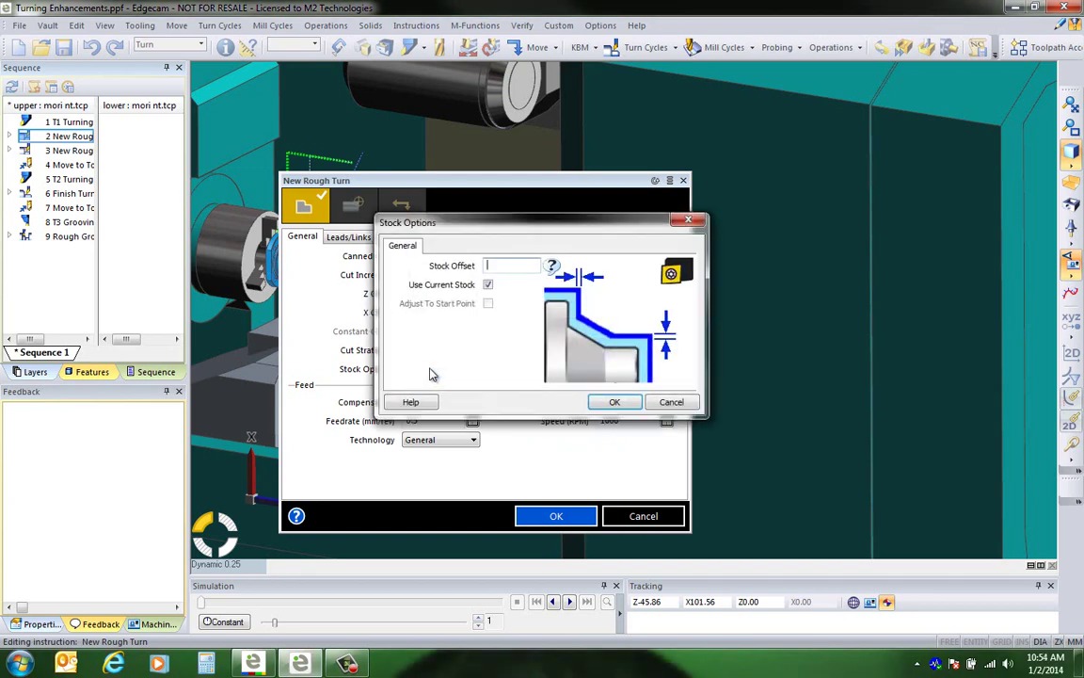
{"action": "left_click", "coordinate": [509, 268]}
{"action": "mouse_move", "coordinate": [553, 269]}
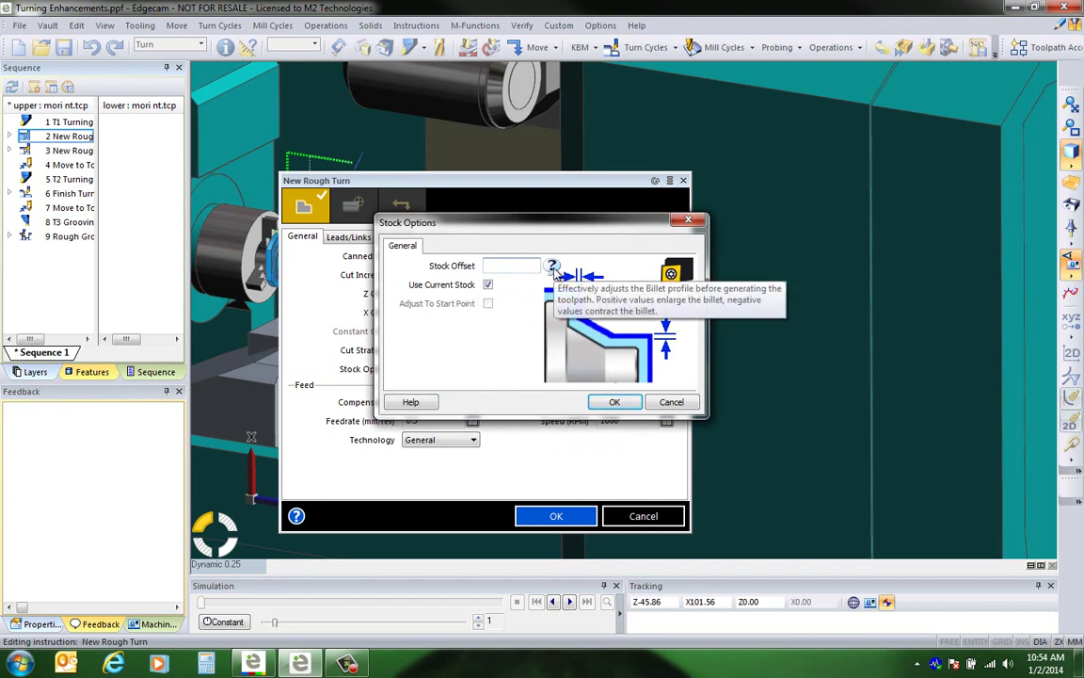
{"action": "left_click", "coordinate": [489, 285]}
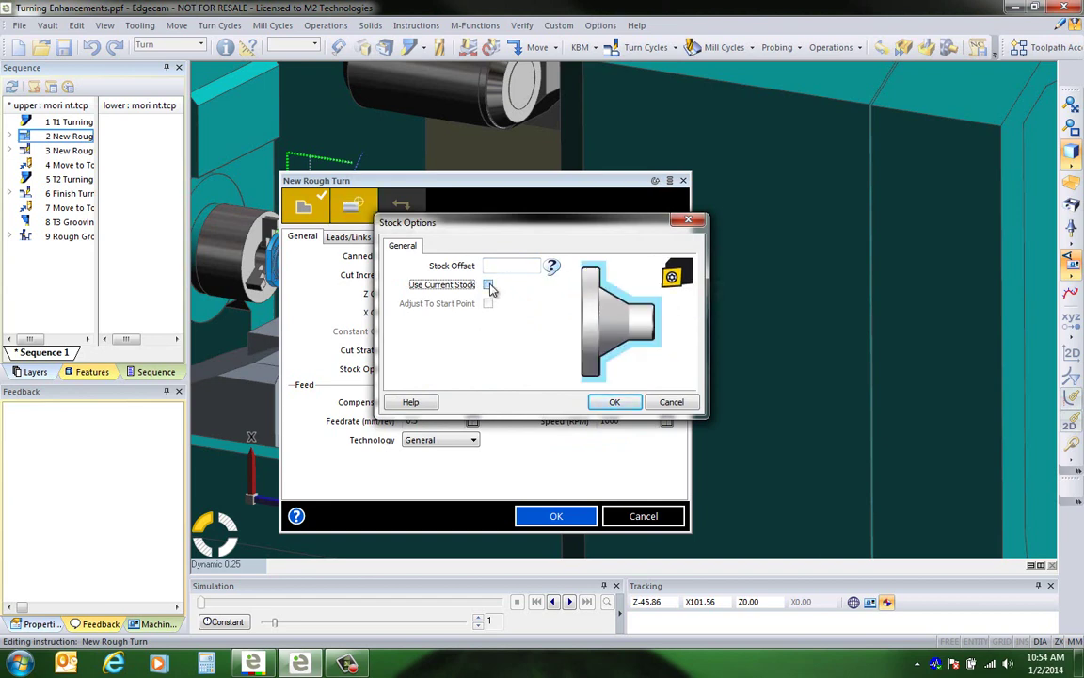
{"action": "left_click", "coordinate": [488, 285]}
{"action": "mouse_move", "coordinate": [553, 270]}
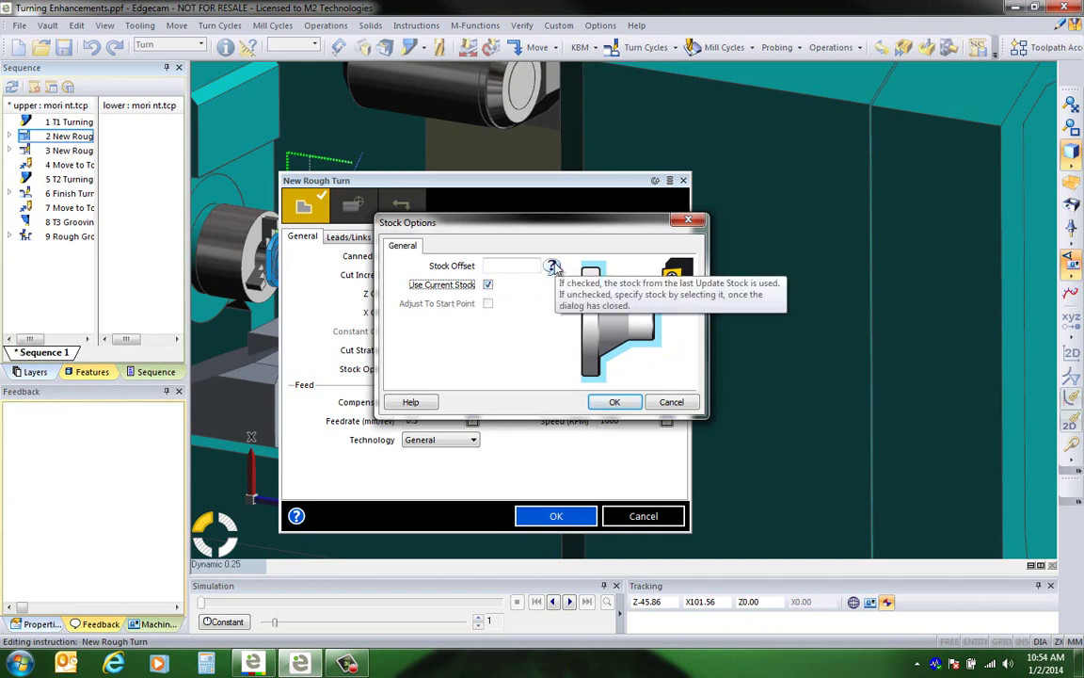
{"action": "left_click", "coordinate": [684, 404]}
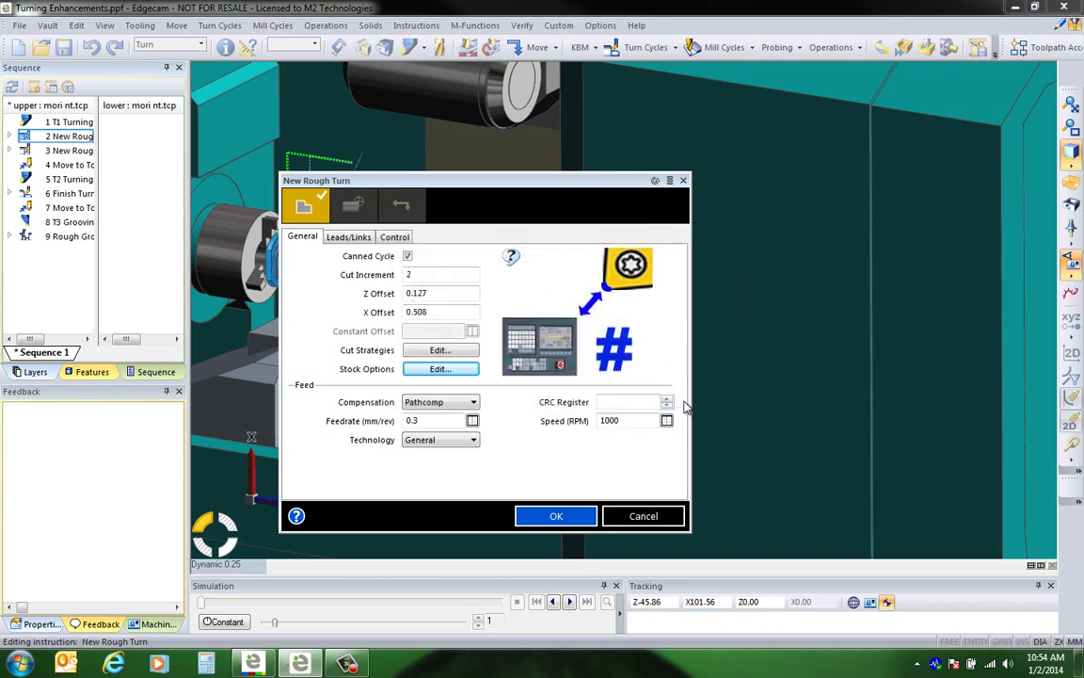
Step: Review the user guide's New Rough Turn topics, including What's New, Leads/Links and the Override Tool Width illustration, and cancel the cycle edit
{"action": "left_click", "coordinate": [295, 516]}
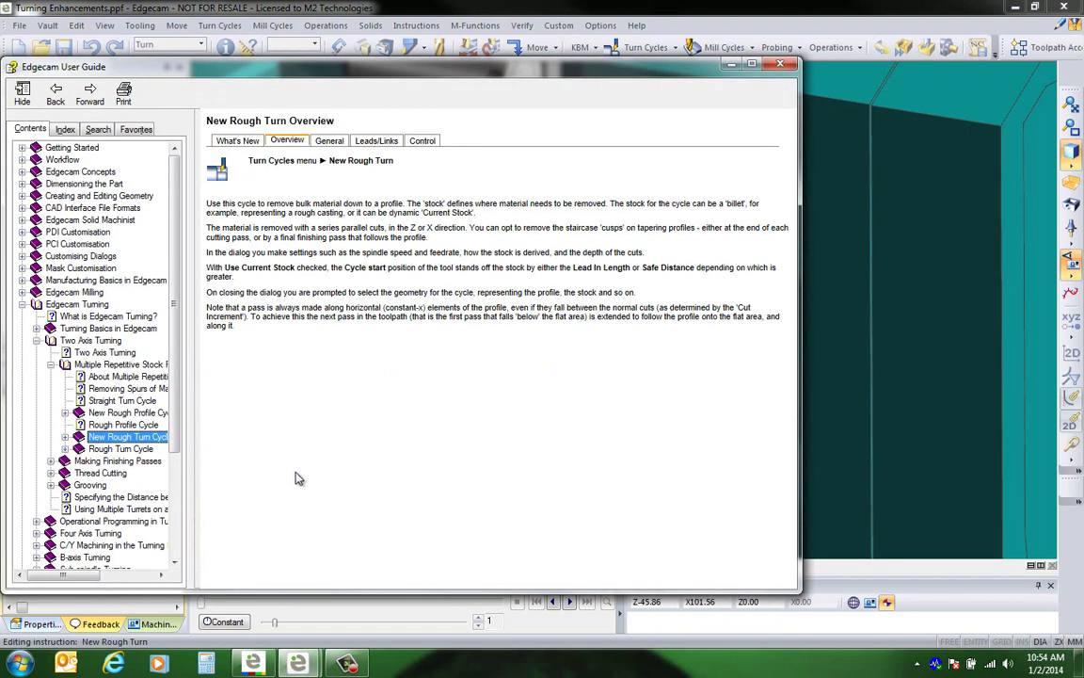
{"action": "left_click", "coordinate": [231, 143]}
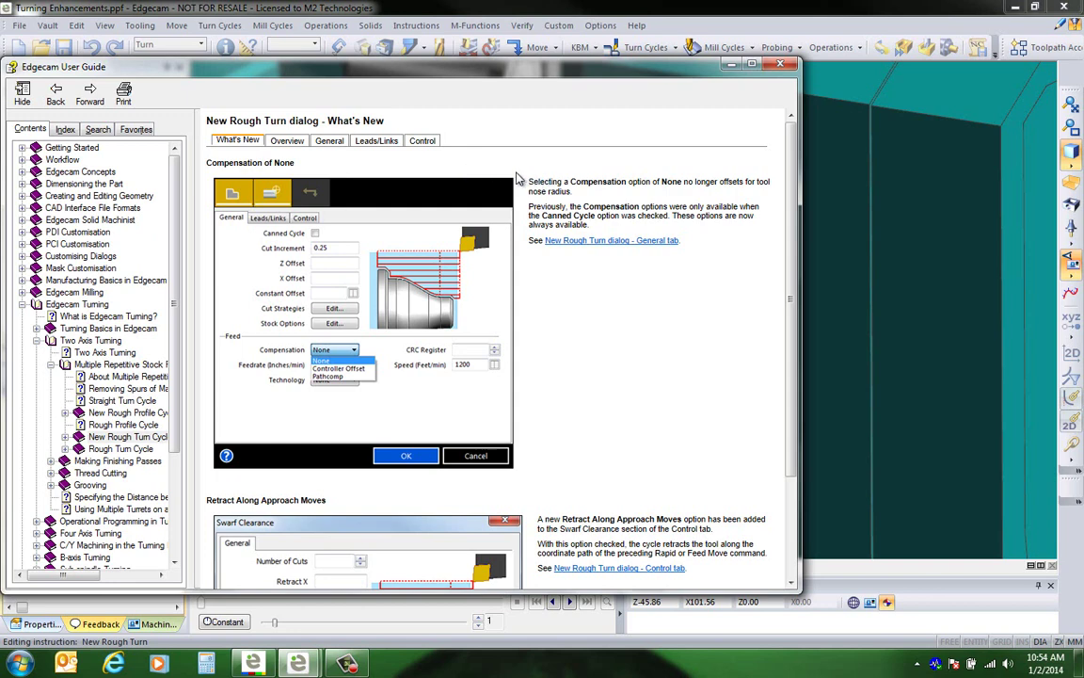
{"action": "left_click", "coordinate": [329, 143]}
{"action": "left_click", "coordinate": [383, 143]}
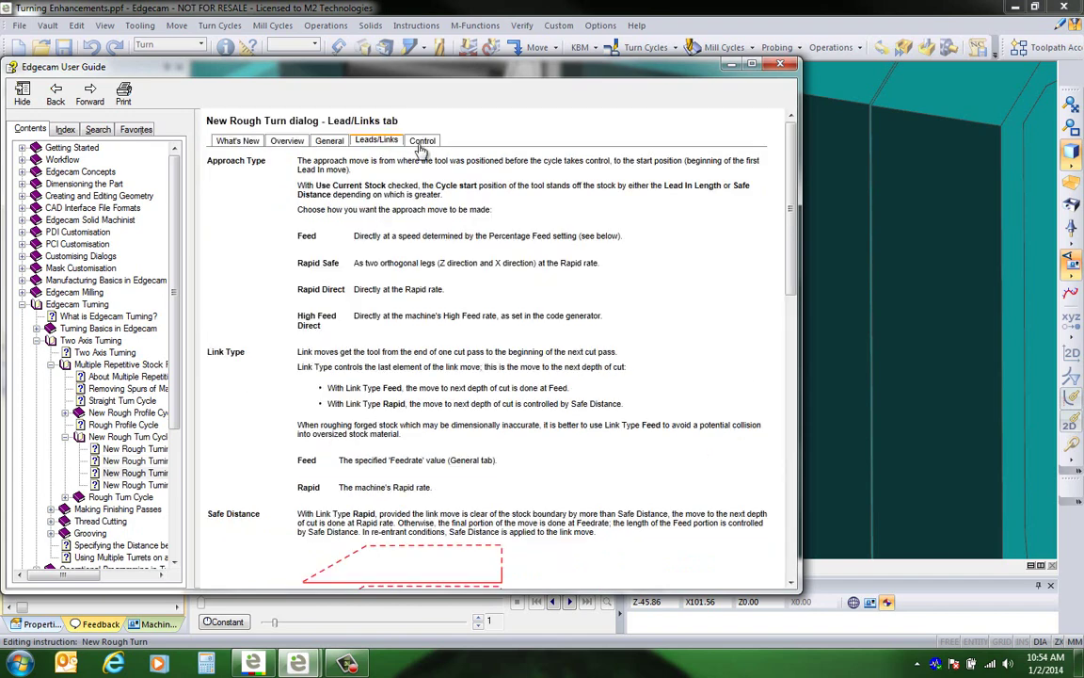
{"action": "left_click", "coordinate": [427, 144]}
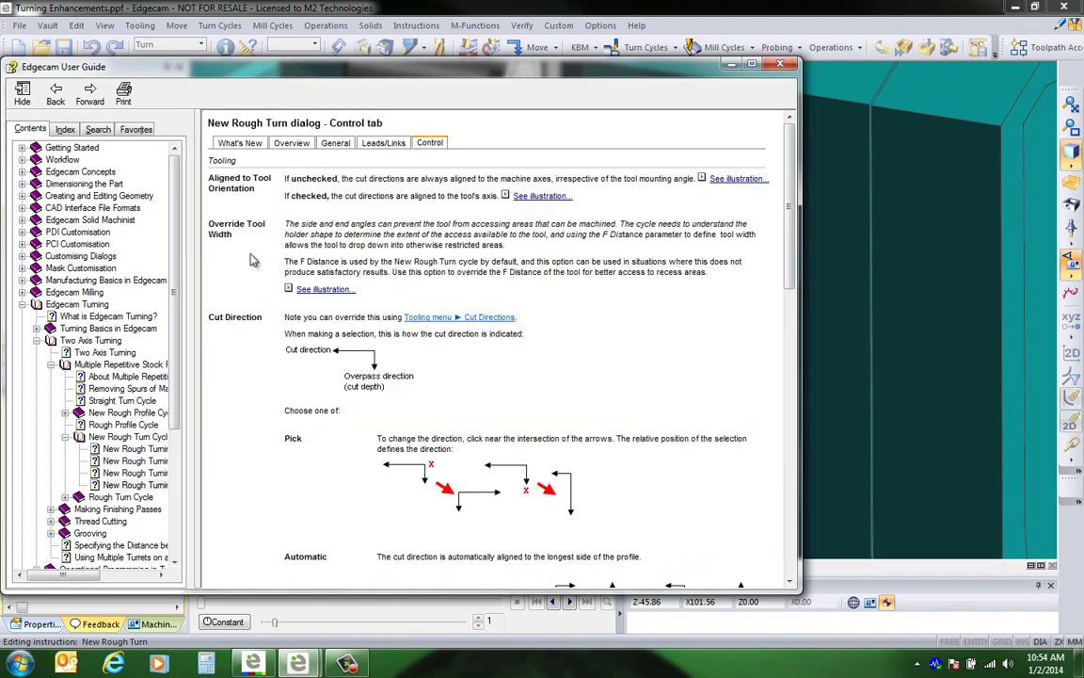
{"action": "left_click", "coordinate": [293, 290]}
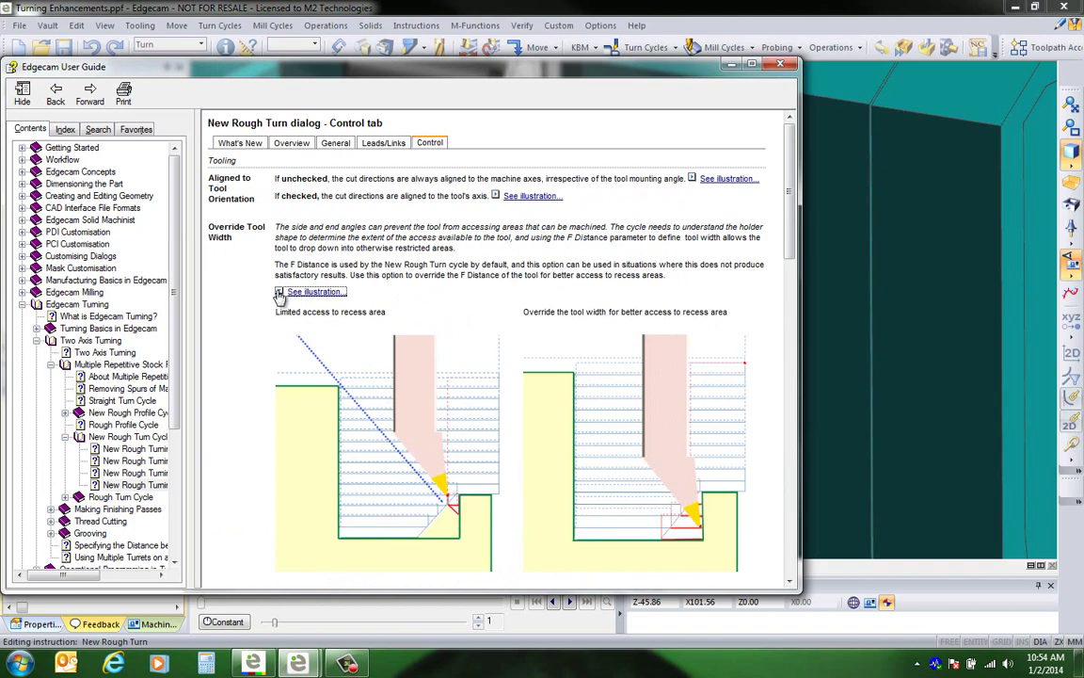
{"action": "left_click", "coordinate": [282, 292]}
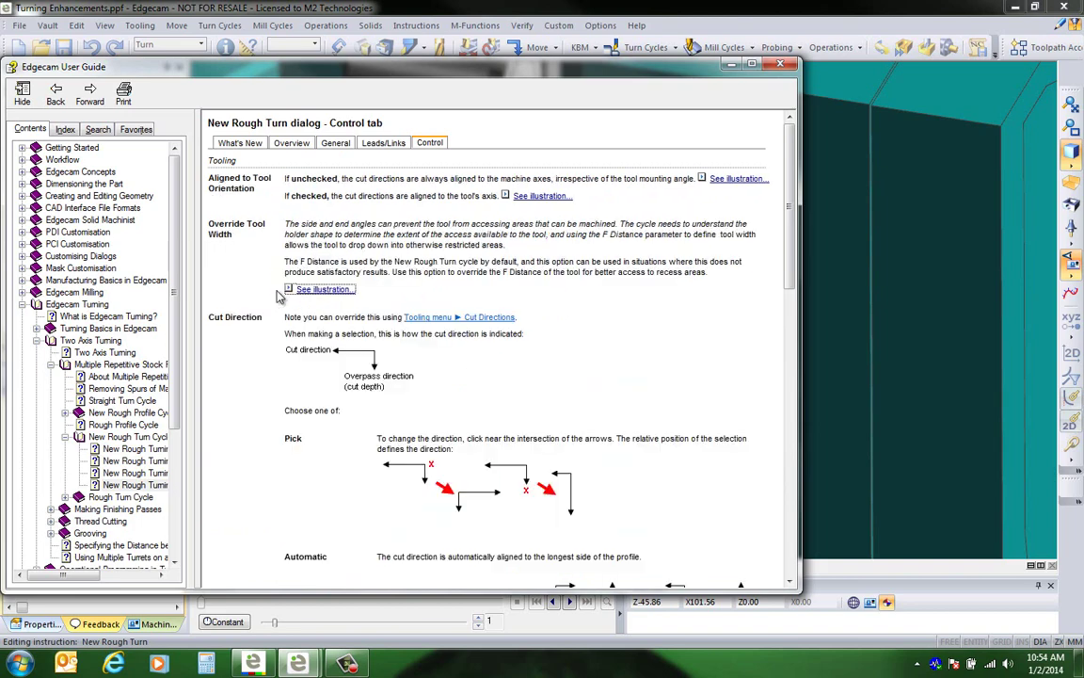
{"action": "left_click", "coordinate": [787, 66]}
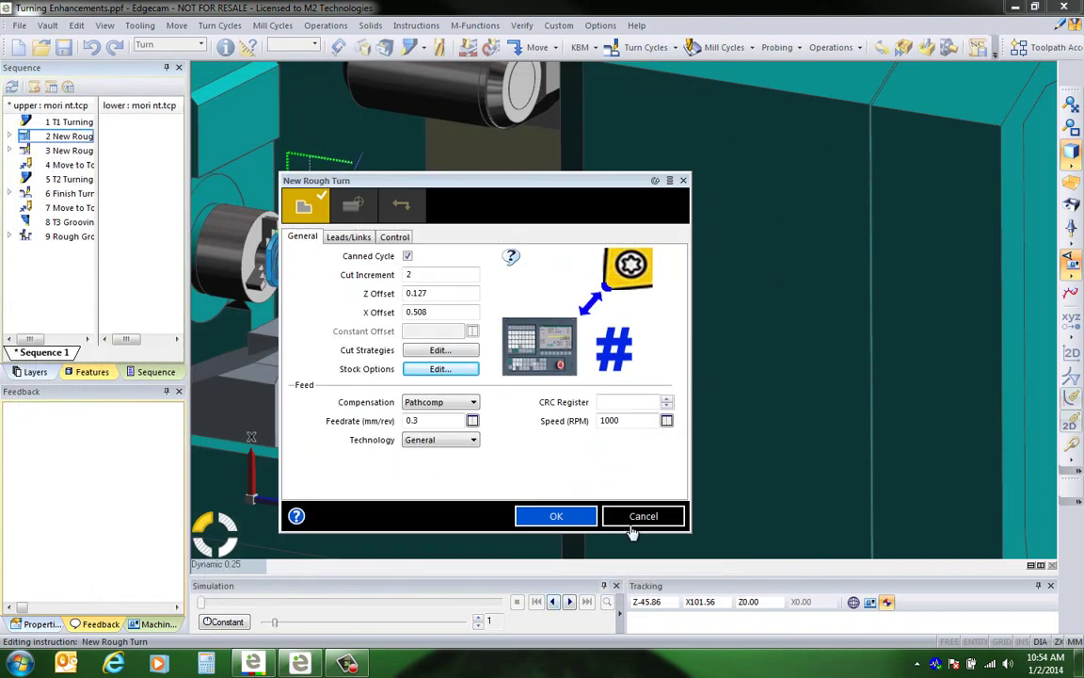
{"action": "left_click", "coordinate": [622, 514]}
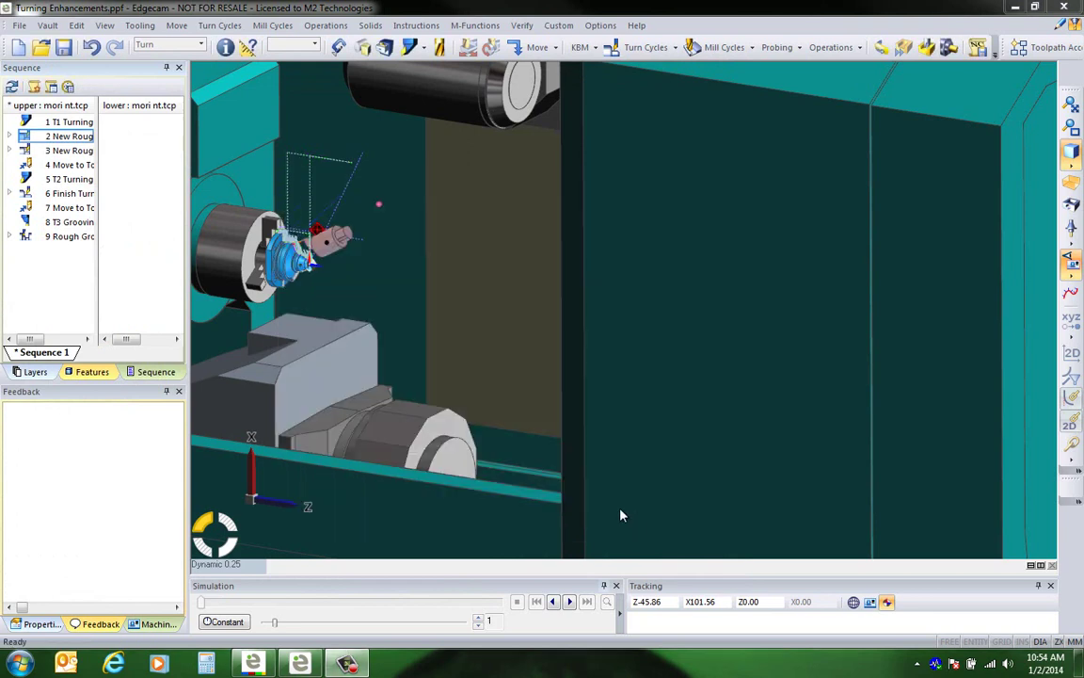
Step: Examine the Through Coolant choices in the T3 grooving tool's spindle settings and cancel the tool edit
{"action": "double_click", "coordinate": [66, 222]}
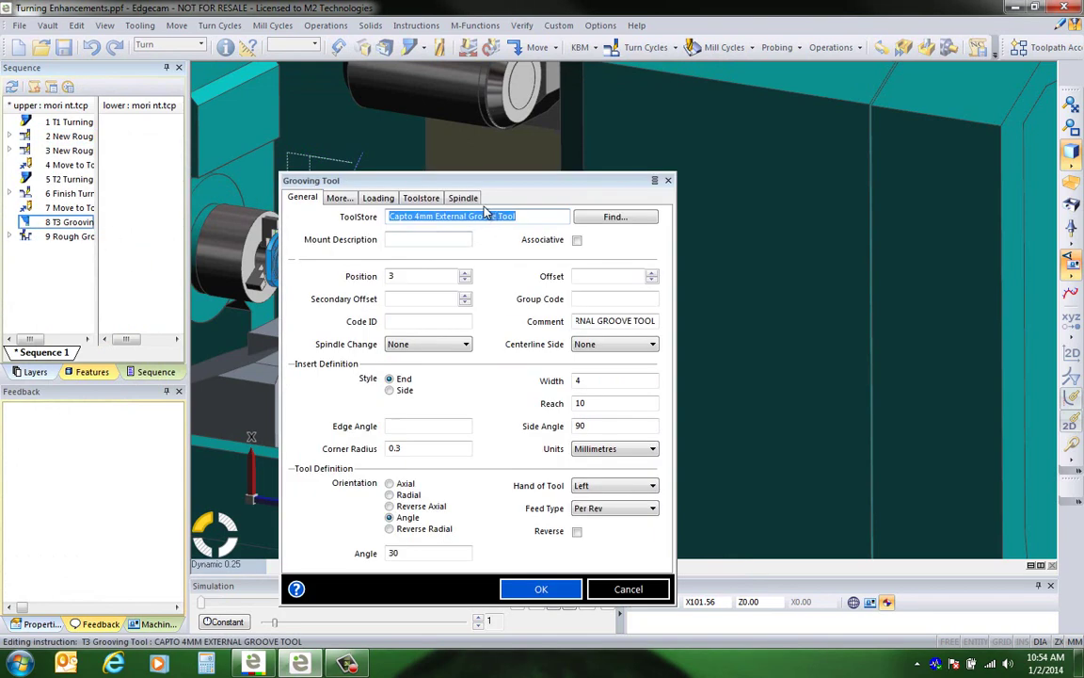
{"action": "left_click", "coordinate": [463, 197]}
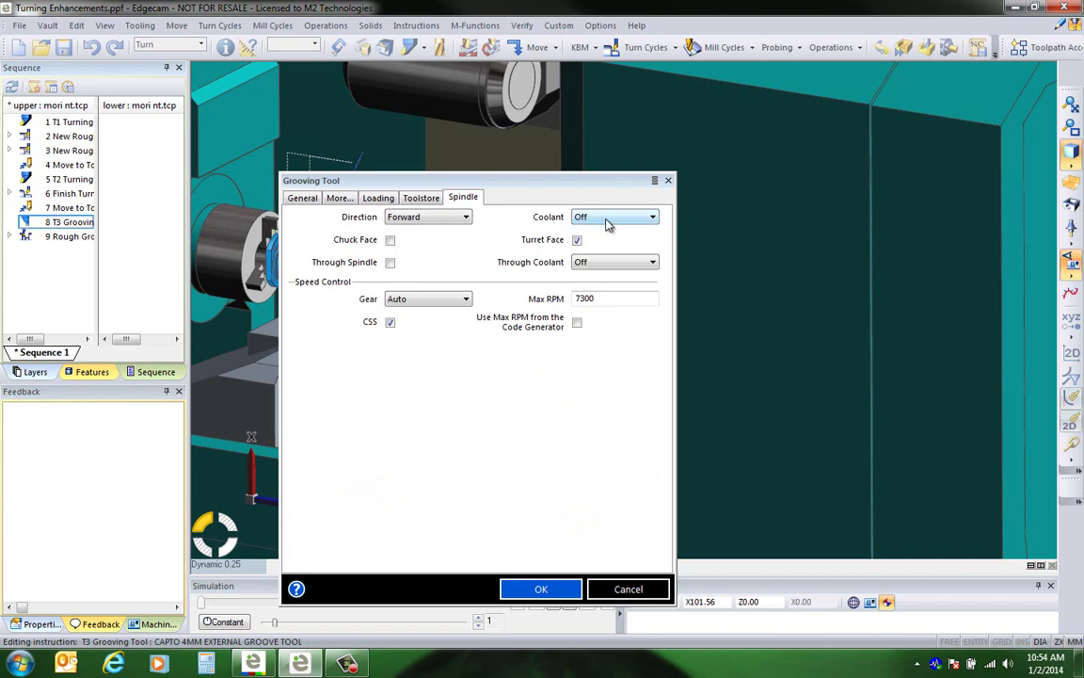
{"action": "left_click", "coordinate": [610, 262]}
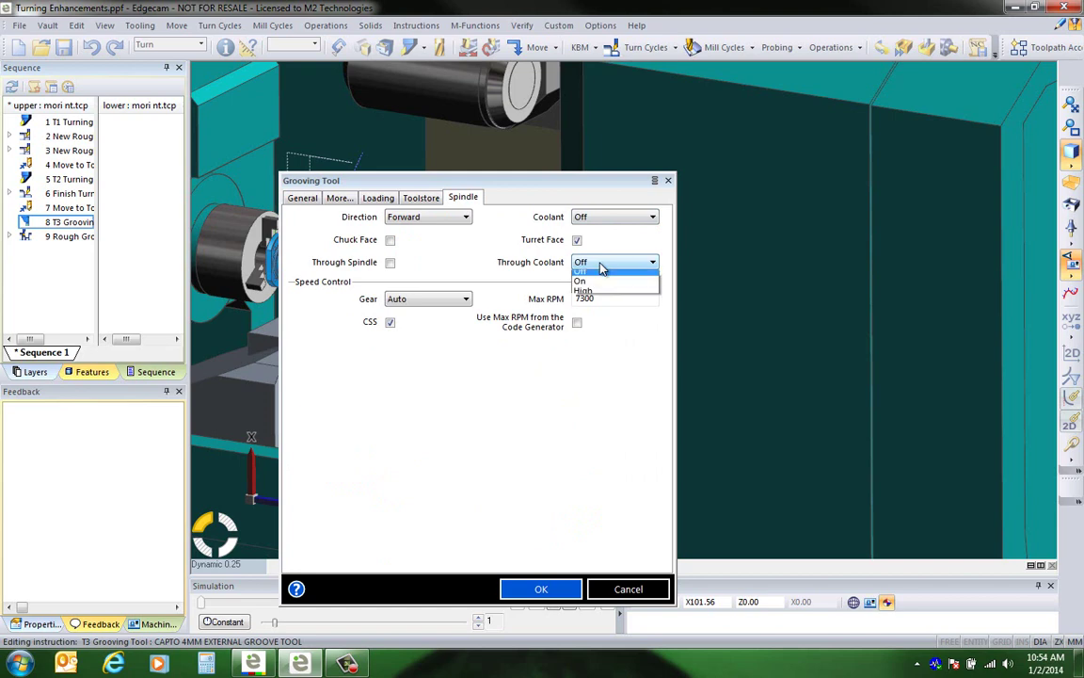
{"action": "left_click", "coordinate": [441, 262]}
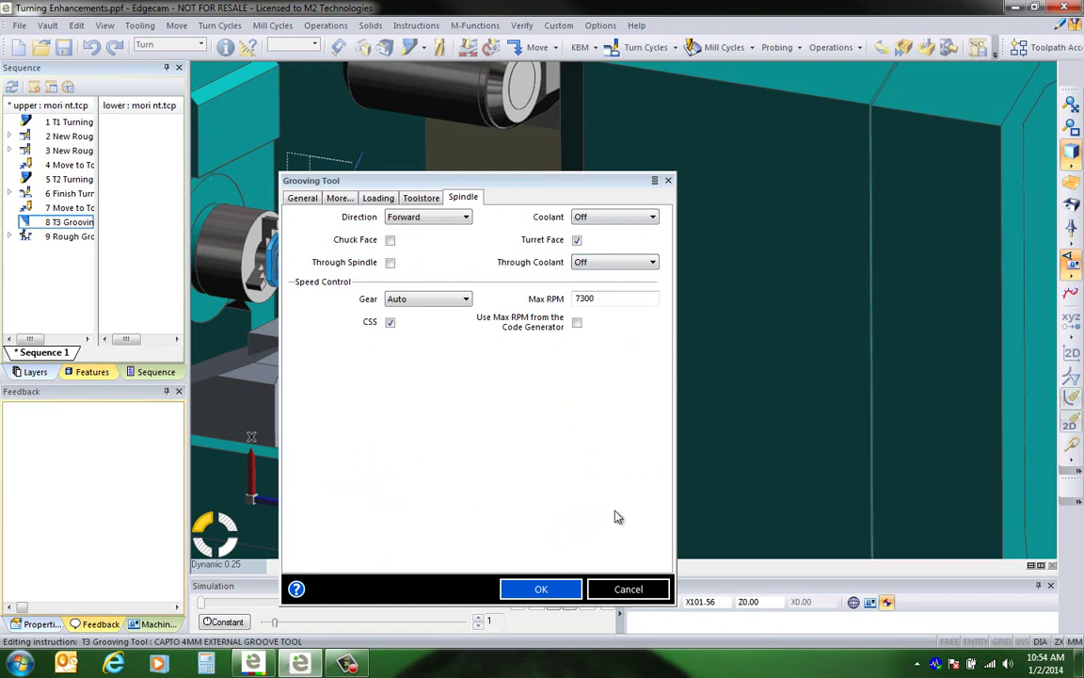
{"action": "left_click", "coordinate": [625, 590]}
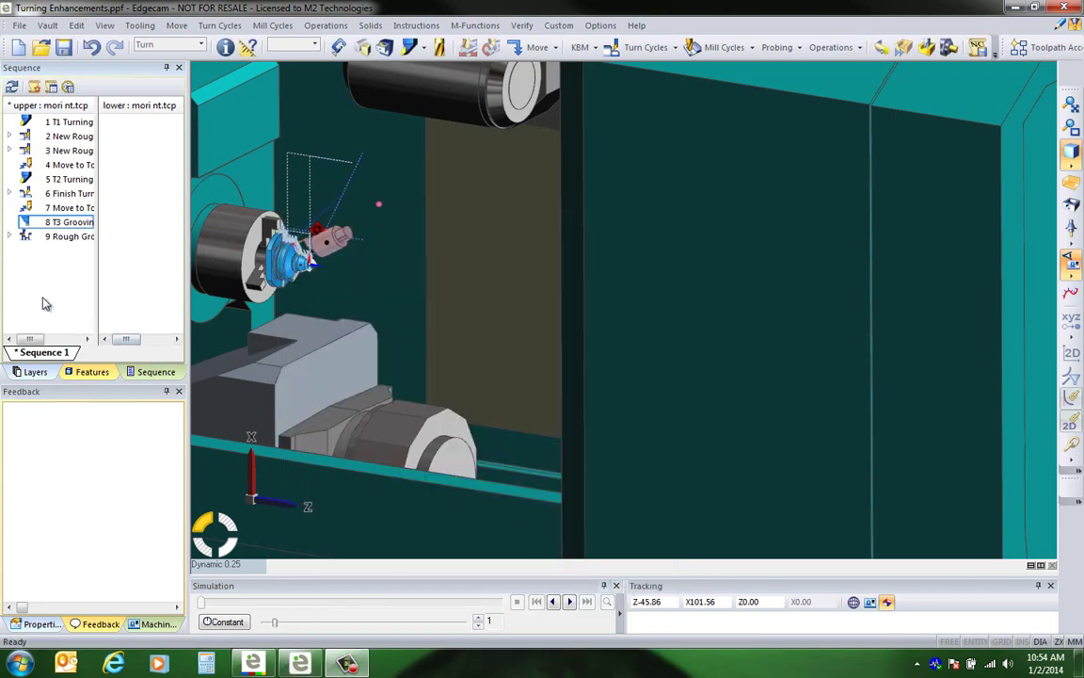
Step: Show the part in the Turn view and examine the Rough Grooving toolpath close up on the angled groove
{"action": "mouse_move", "coordinate": [54, 243]}
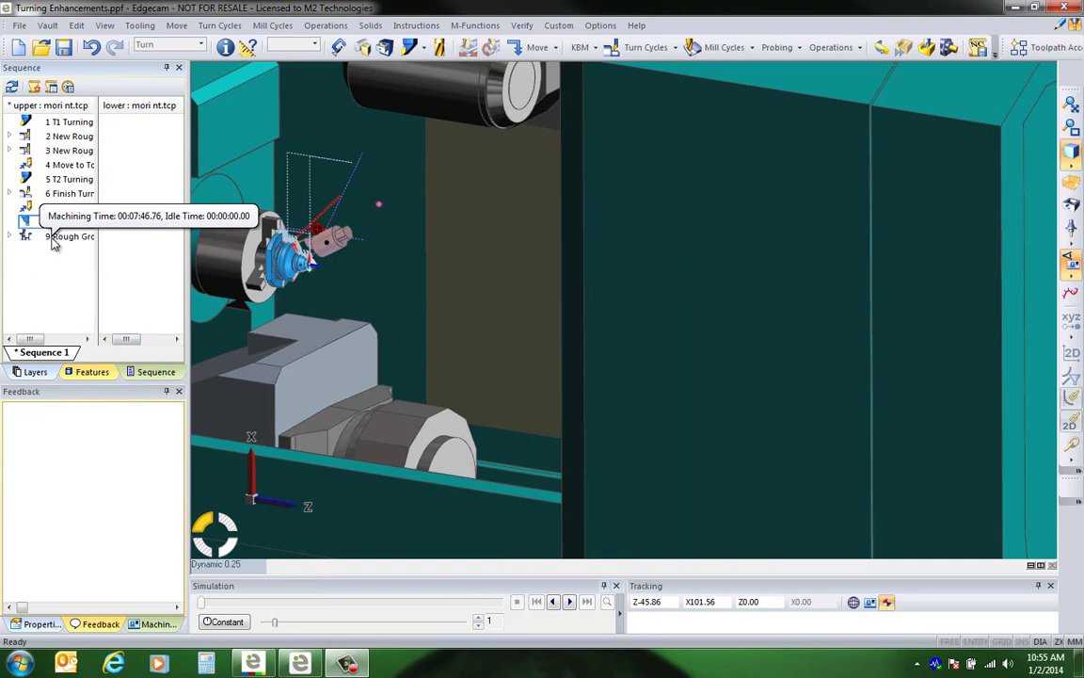
{"action": "left_click", "coordinate": [216, 540]}
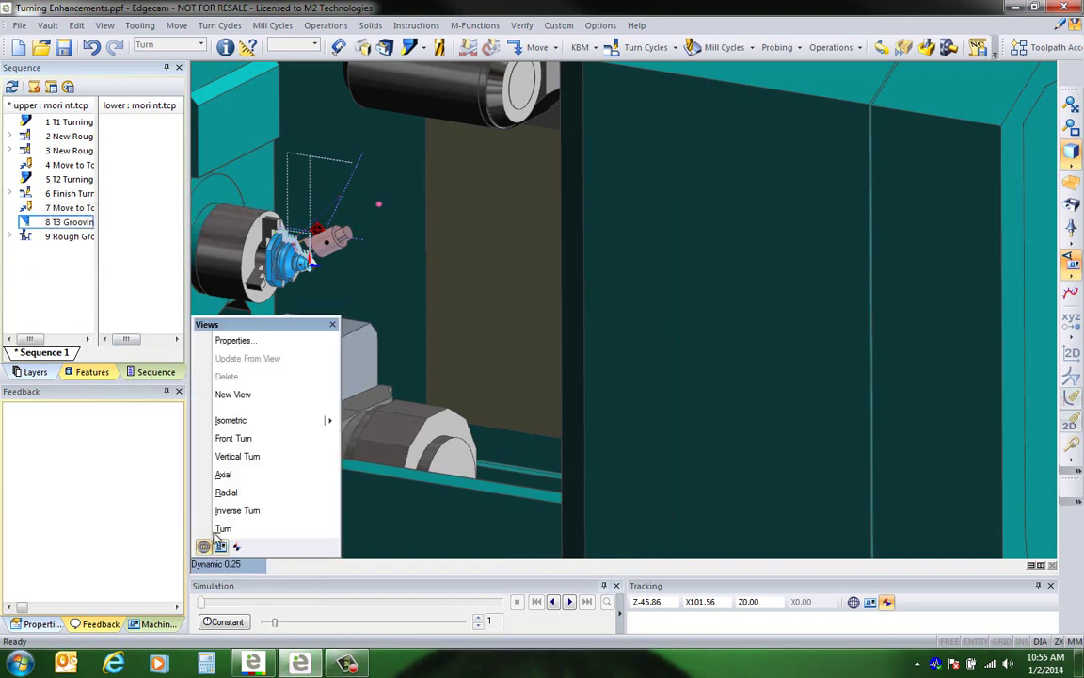
{"action": "left_click", "coordinate": [223, 528]}
{"action": "left_click", "coordinate": [1073, 129]}
{"action": "left_click_drag", "start_coordinate": [280, 231], "coordinate": [344, 275]}
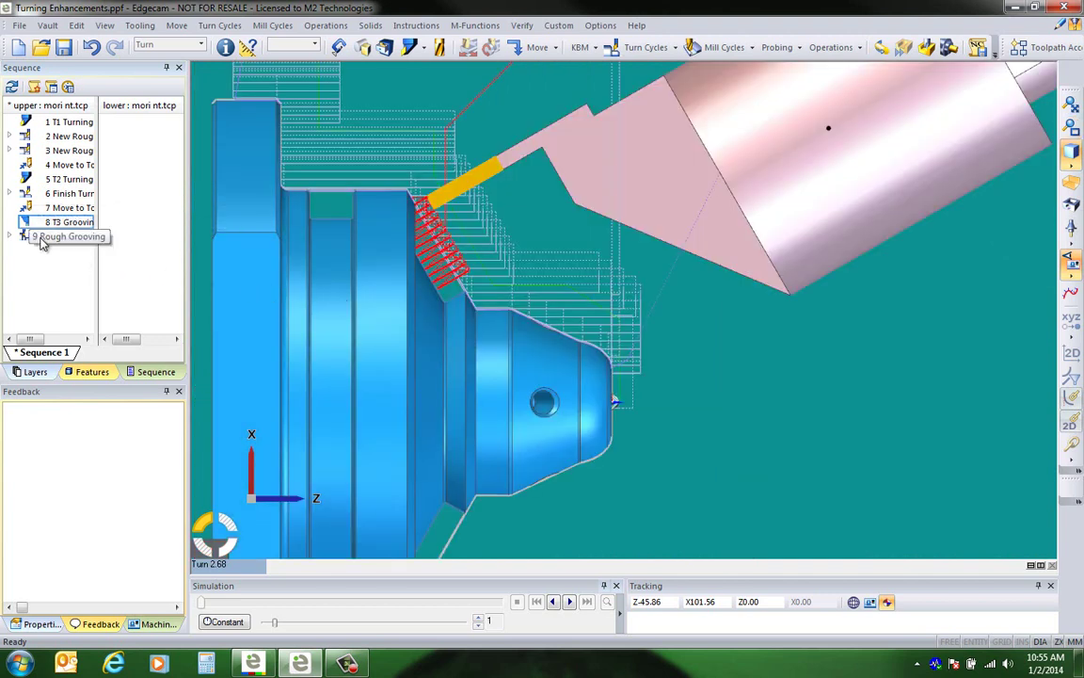
{"action": "scroll", "coordinate": [414, 232], "scroll_direction": "up", "scroll_amount": 5}
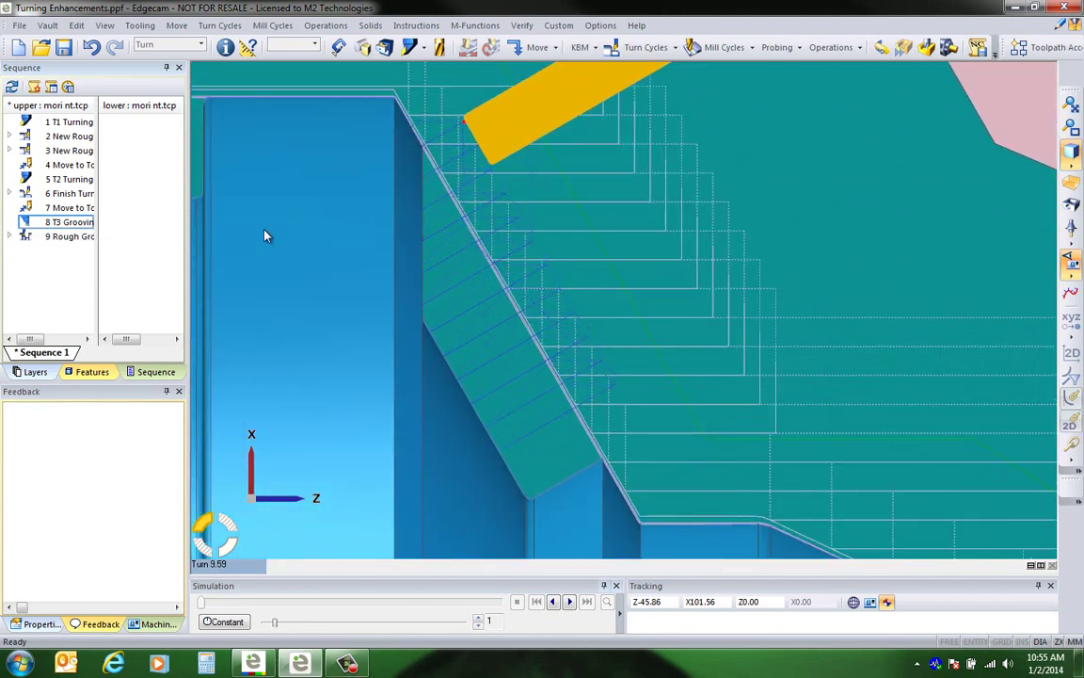
{"action": "left_click", "coordinate": [44, 240]}
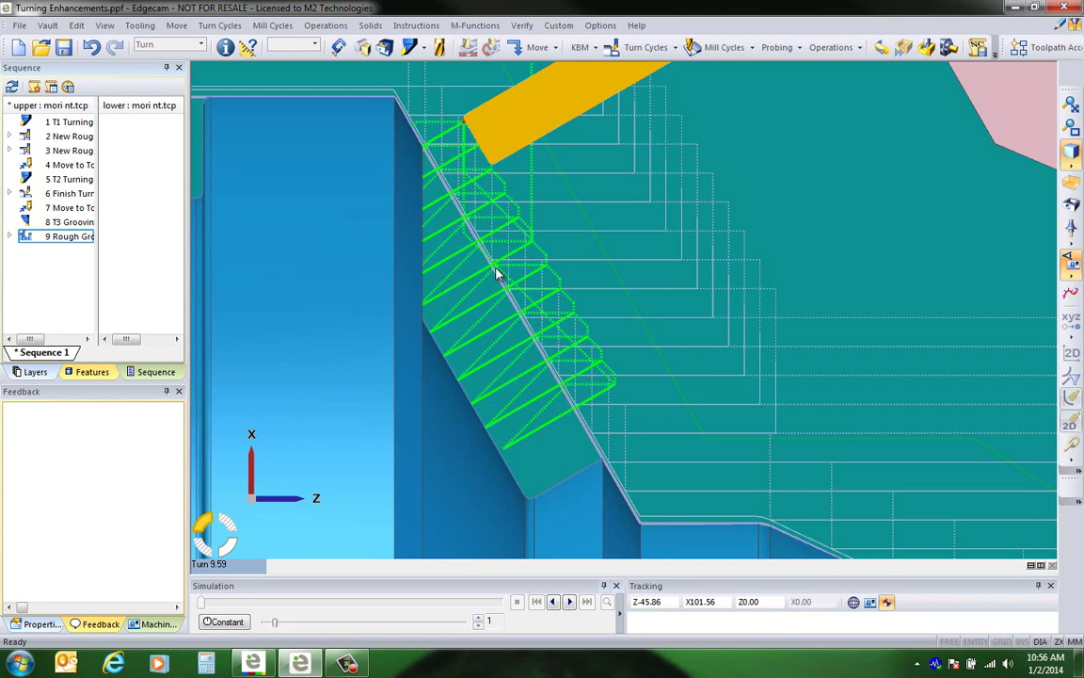
Step: Set the Rough Grooving cycle's Link Type to Feed and regenerate its toolpath
{"action": "double_click", "coordinate": [39, 237]}
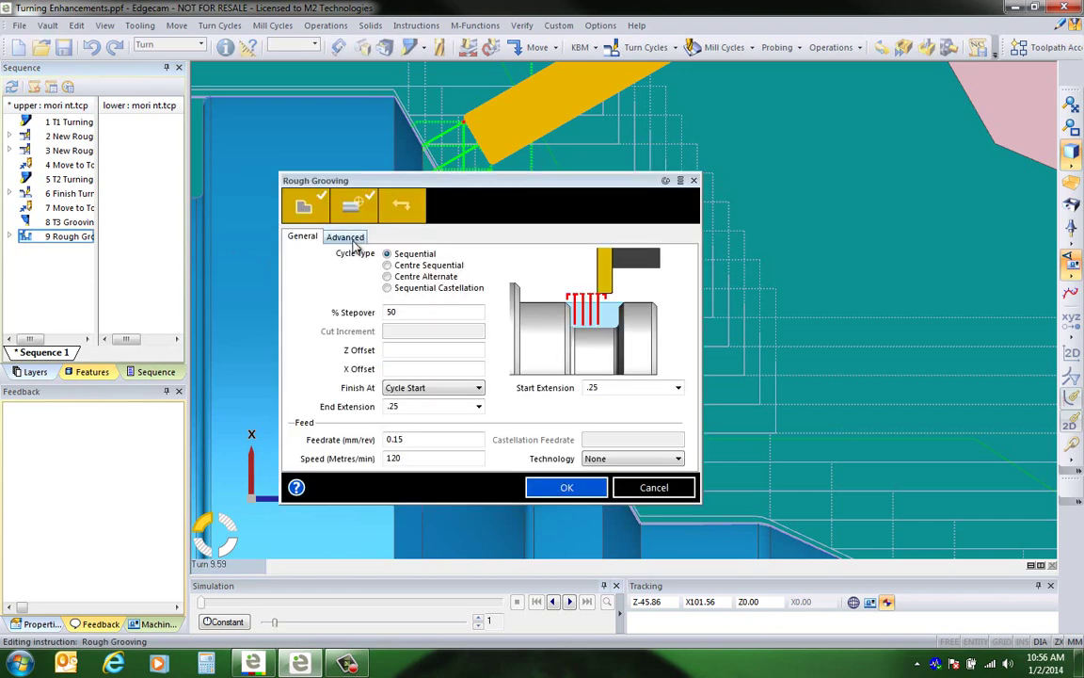
{"action": "left_click", "coordinate": [353, 243]}
{"action": "left_click", "coordinate": [416, 258]}
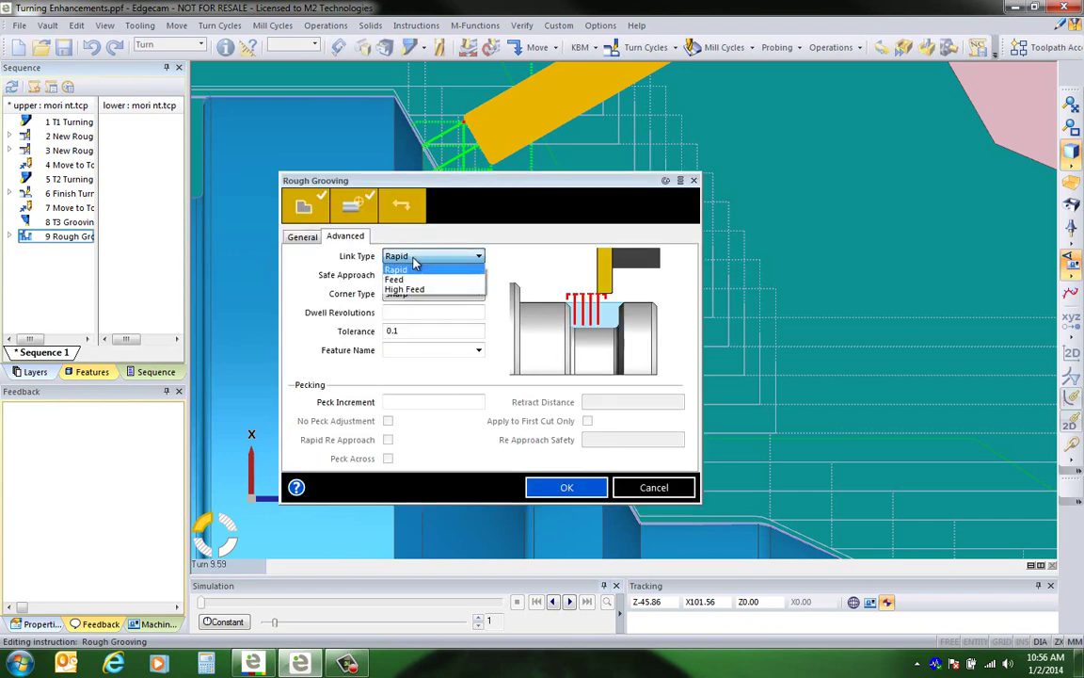
{"action": "left_click", "coordinate": [400, 280]}
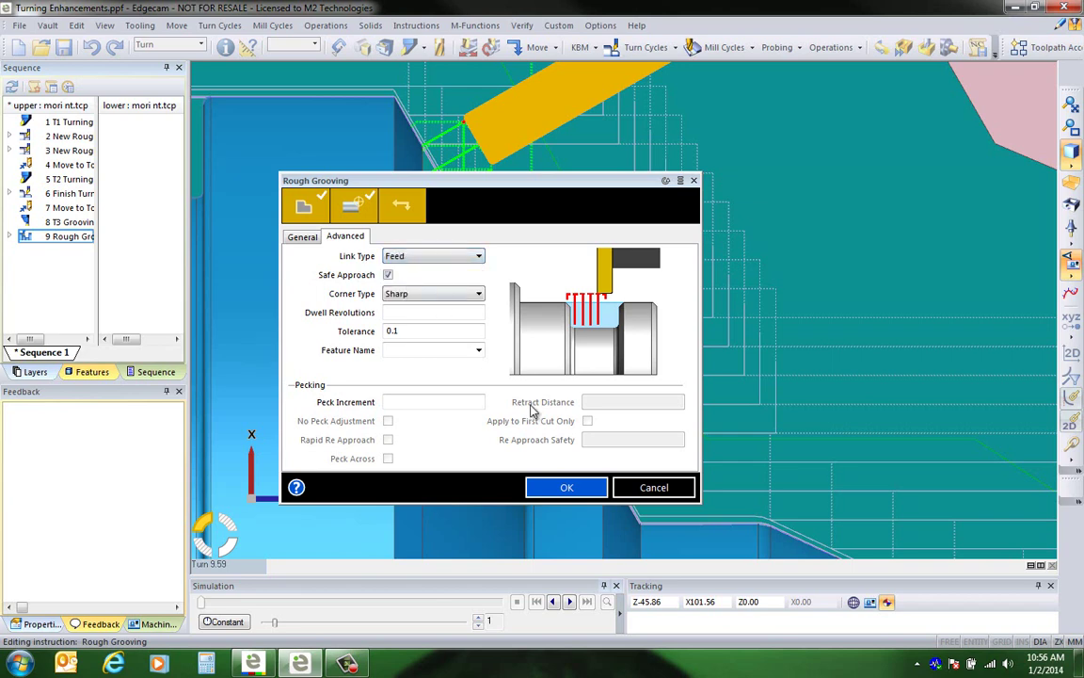
{"action": "left_click", "coordinate": [565, 488]}
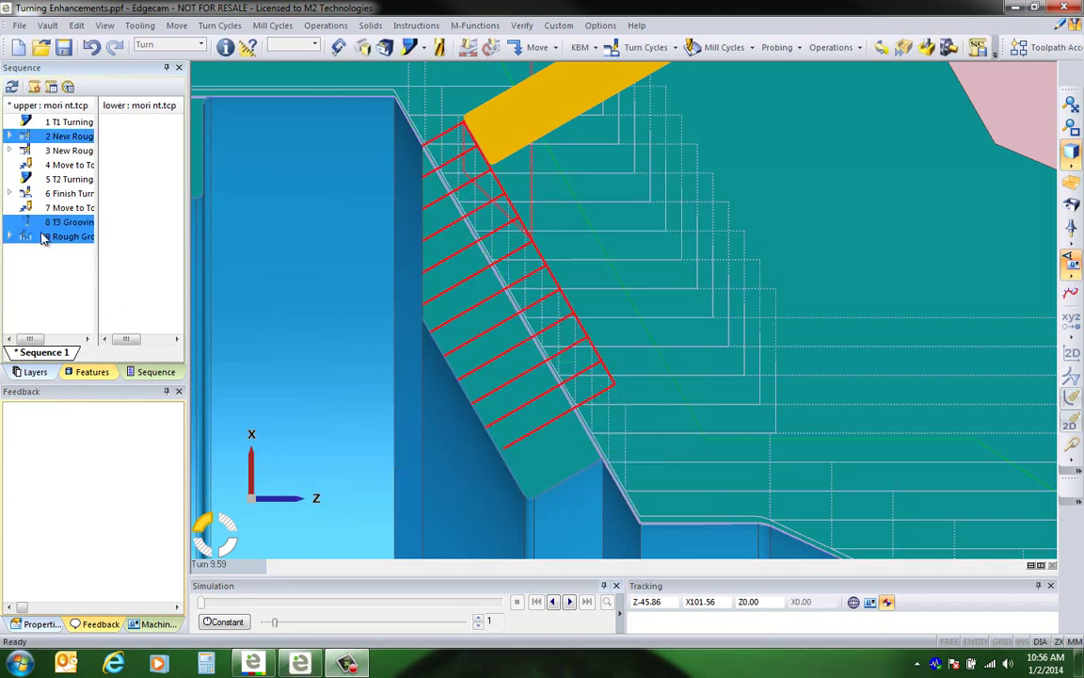
Step: Verify the feed-linked Rough Grooving toolpath to read its entity information and cycle time
{"action": "mouse_move", "coordinate": [38, 242]}
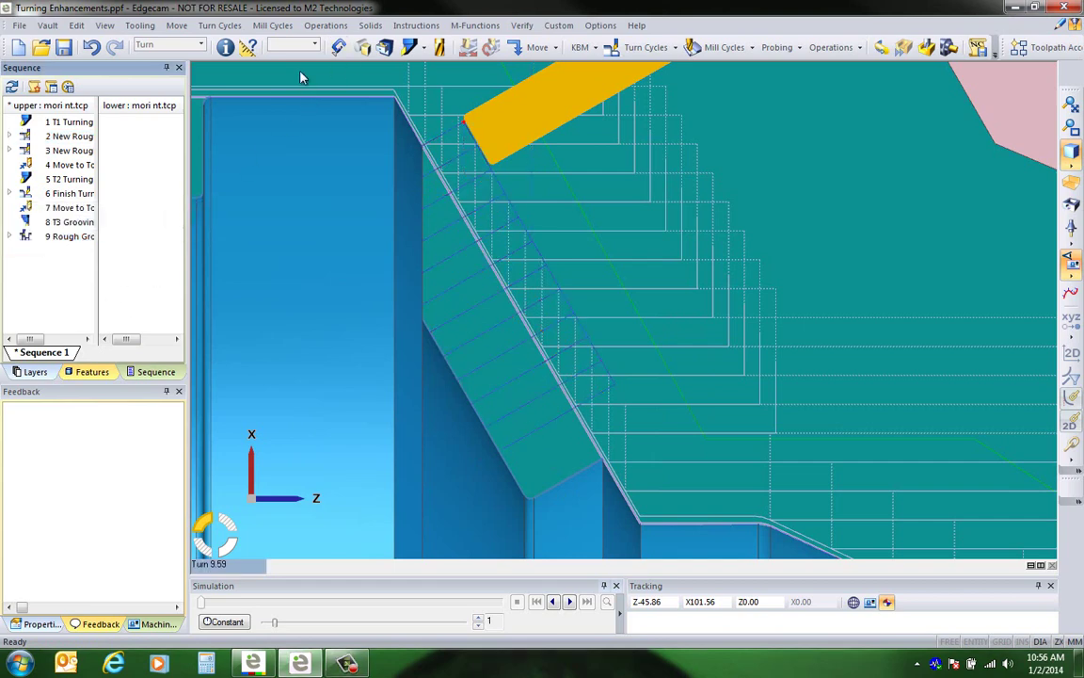
{"action": "left_click", "coordinate": [226, 46]}
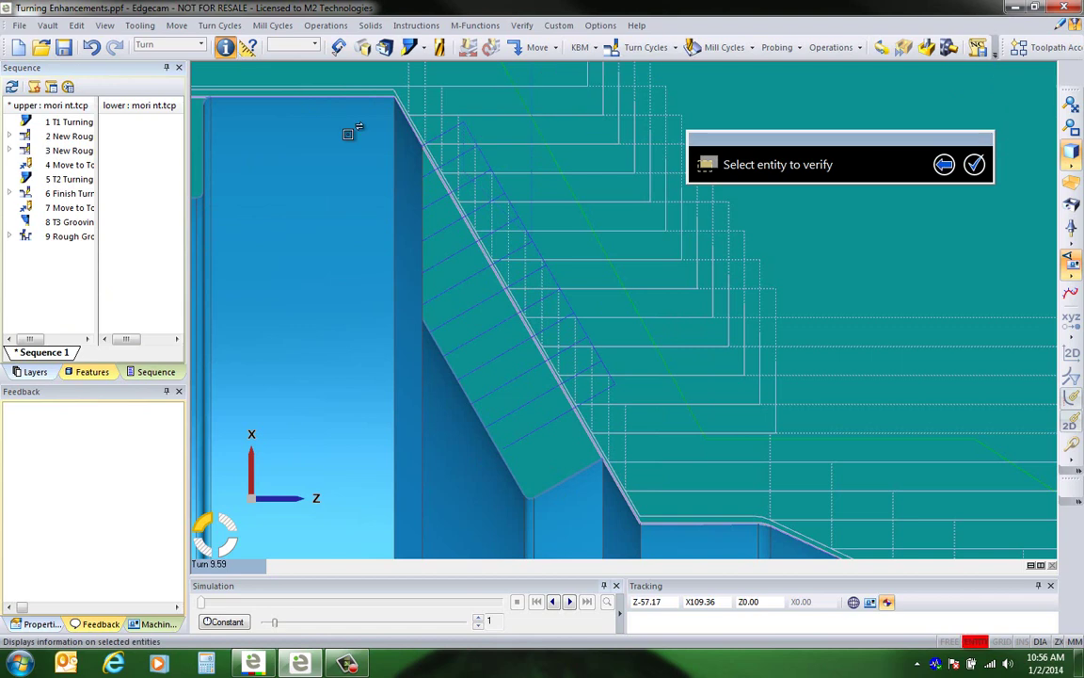
{"action": "left_click", "coordinate": [488, 233]}
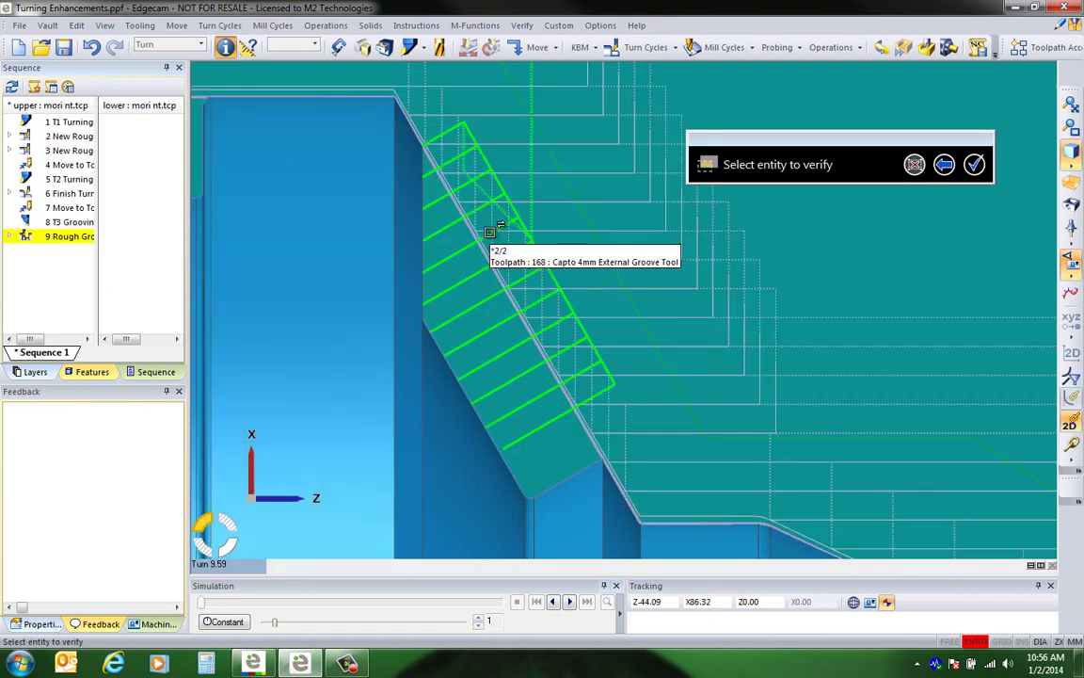
{"action": "right_click", "coordinate": [489, 235]}
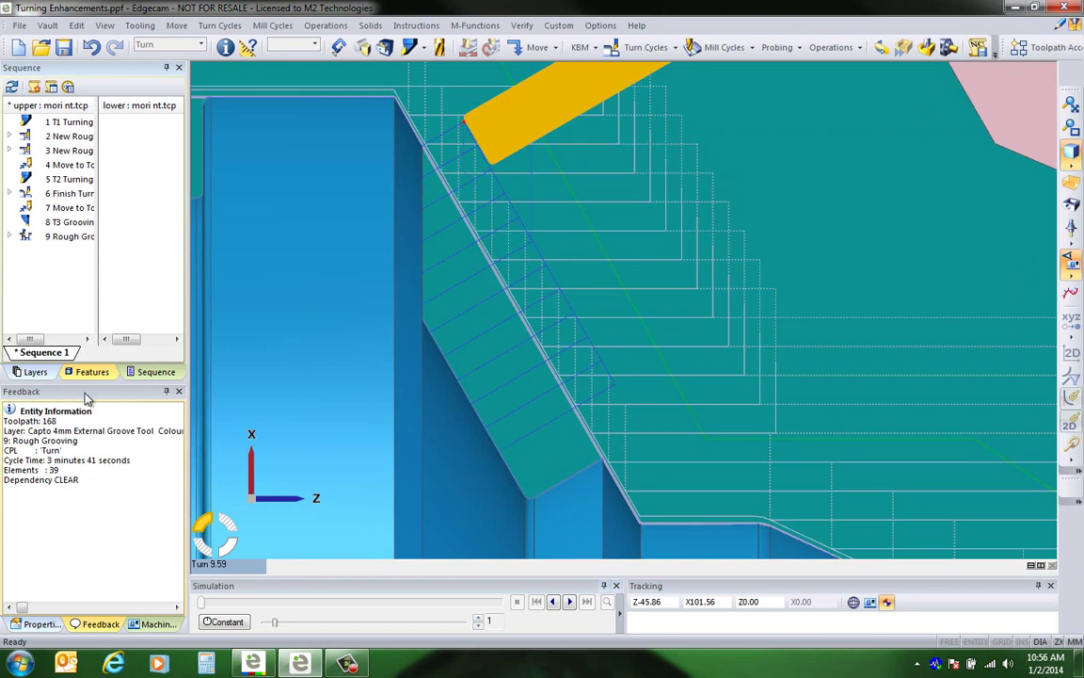
Step: Change the Rough Grooving cycle's Link Type to High Feed
{"action": "double_click", "coordinate": [66, 237]}
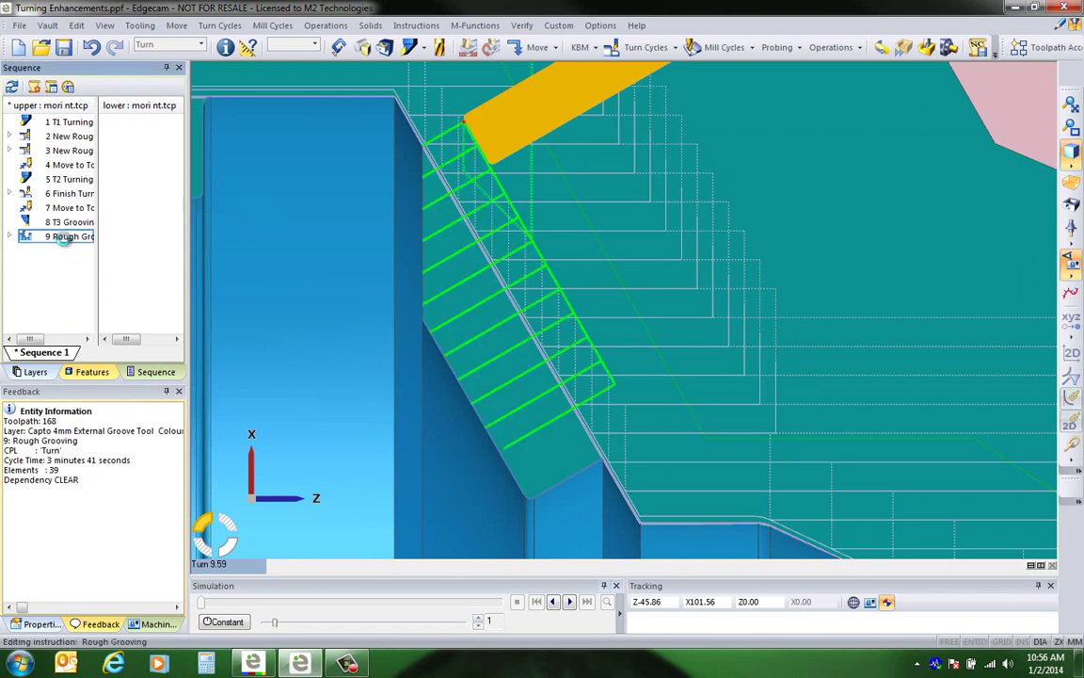
{"action": "left_click", "coordinate": [344, 235]}
{"action": "left_click", "coordinate": [414, 260]}
{"action": "left_click", "coordinate": [400, 286]}
{"action": "left_click", "coordinate": [579, 489]}
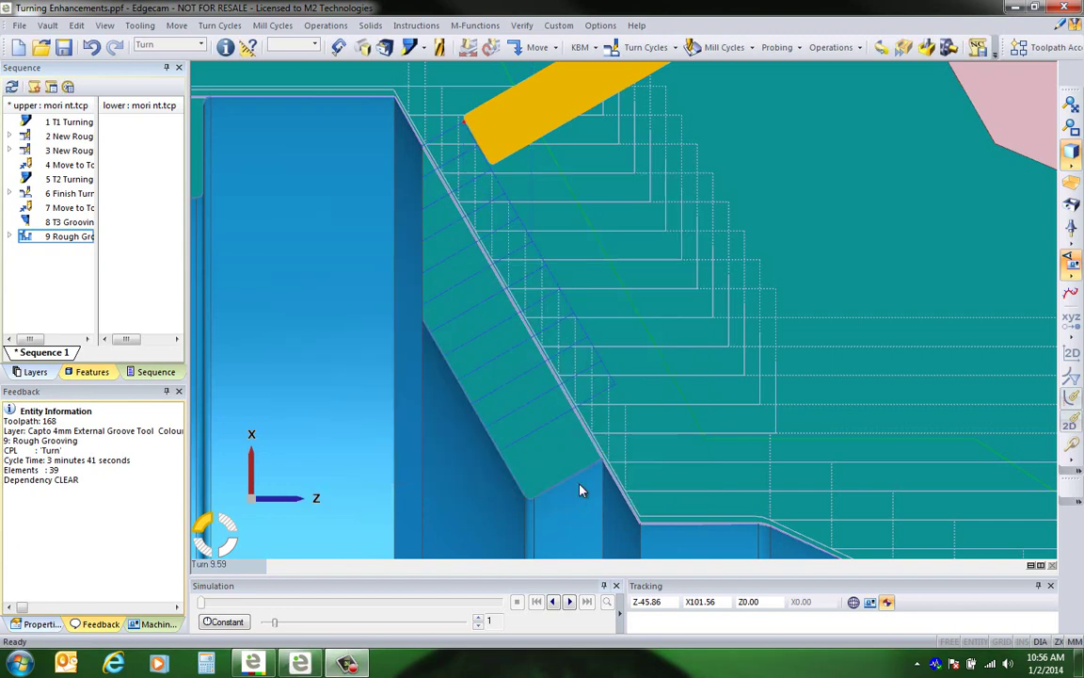
Step: In the sequence's Machine Parameters, set the units to Inches and Max High Feed to 50
{"action": "left_click", "coordinate": [51, 86]}
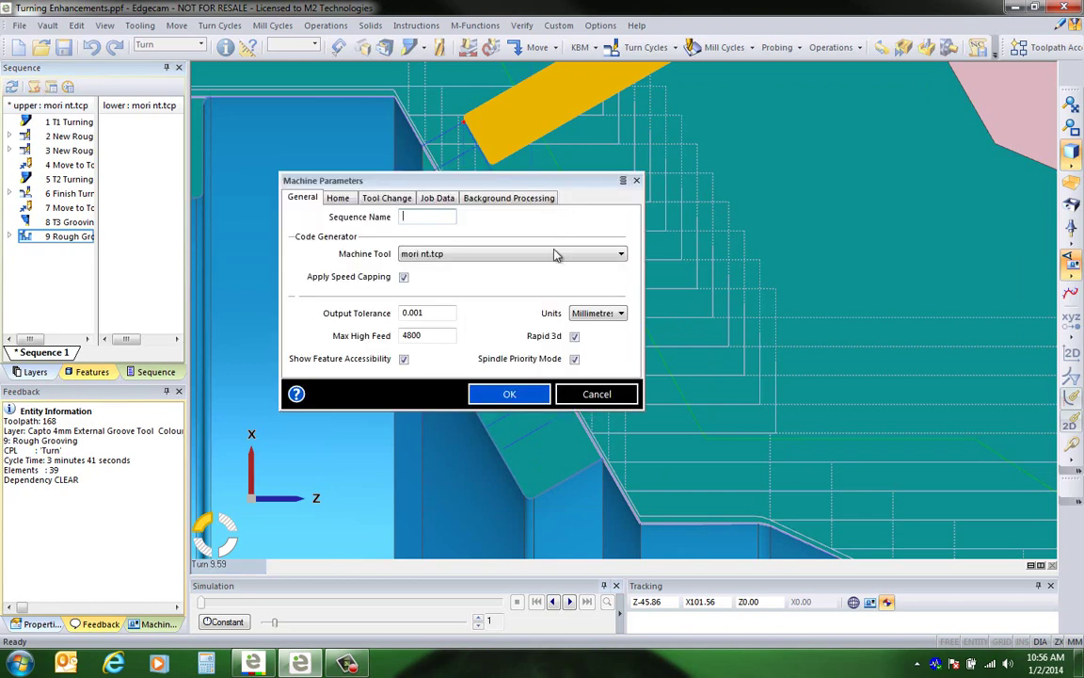
{"action": "left_click", "coordinate": [596, 312]}
{"action": "left_click", "coordinate": [562, 330]}
{"action": "left_click_drag", "start_coordinate": [442, 335], "coordinate": [380, 341]}
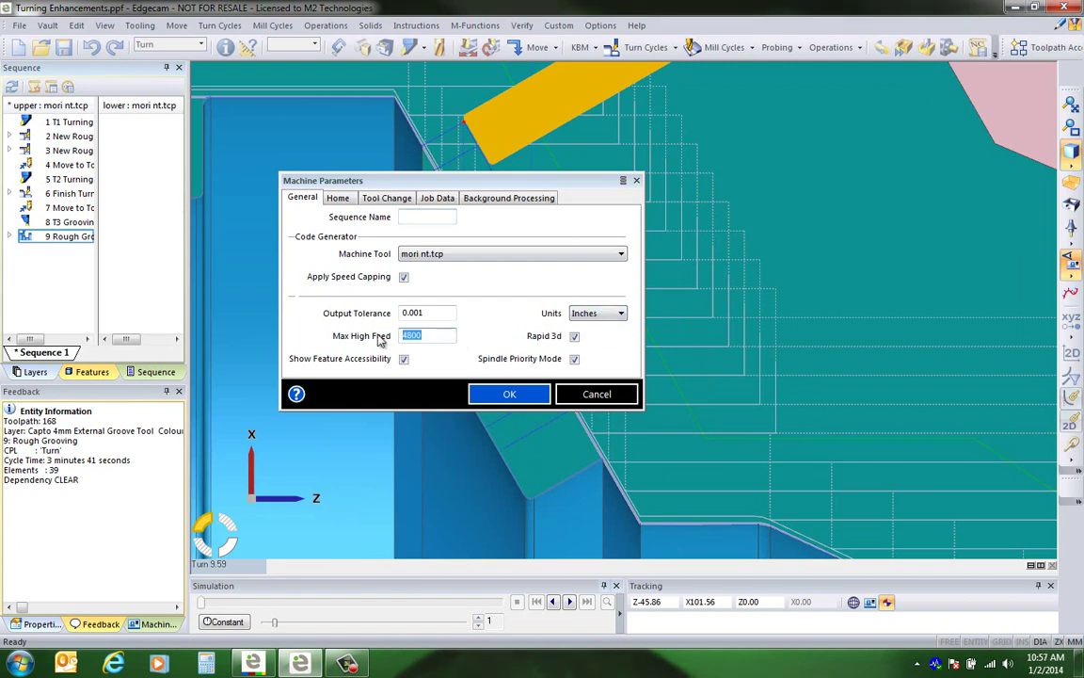
{"action": "type", "text": "50"}
{"action": "left_click", "coordinate": [420, 334]}
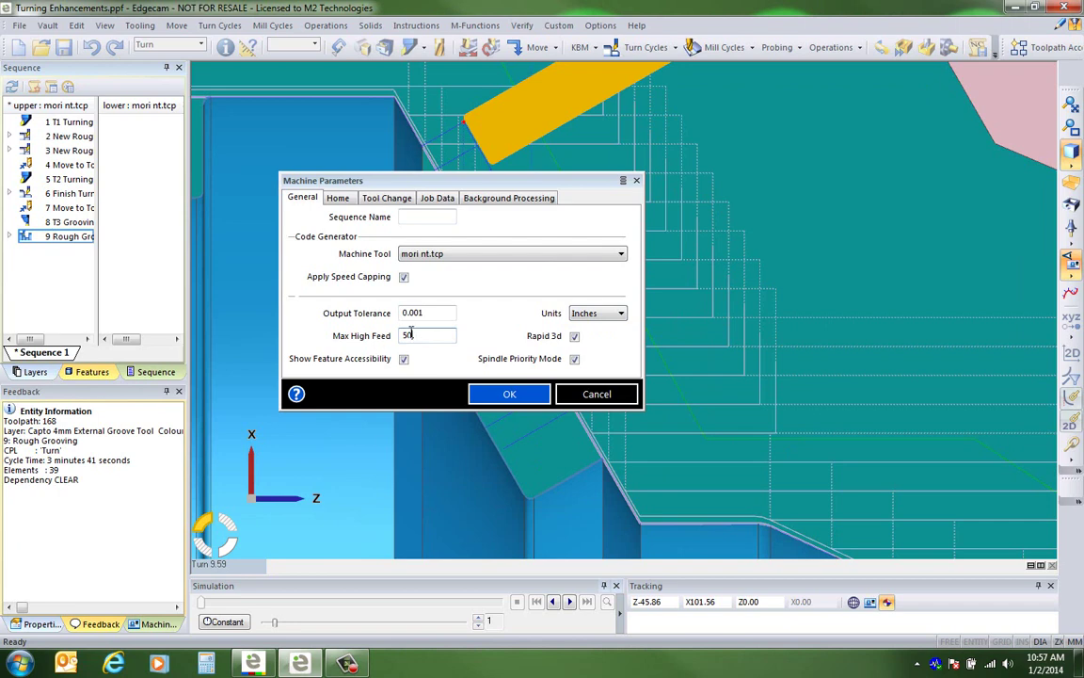
{"action": "left_click", "coordinate": [517, 401]}
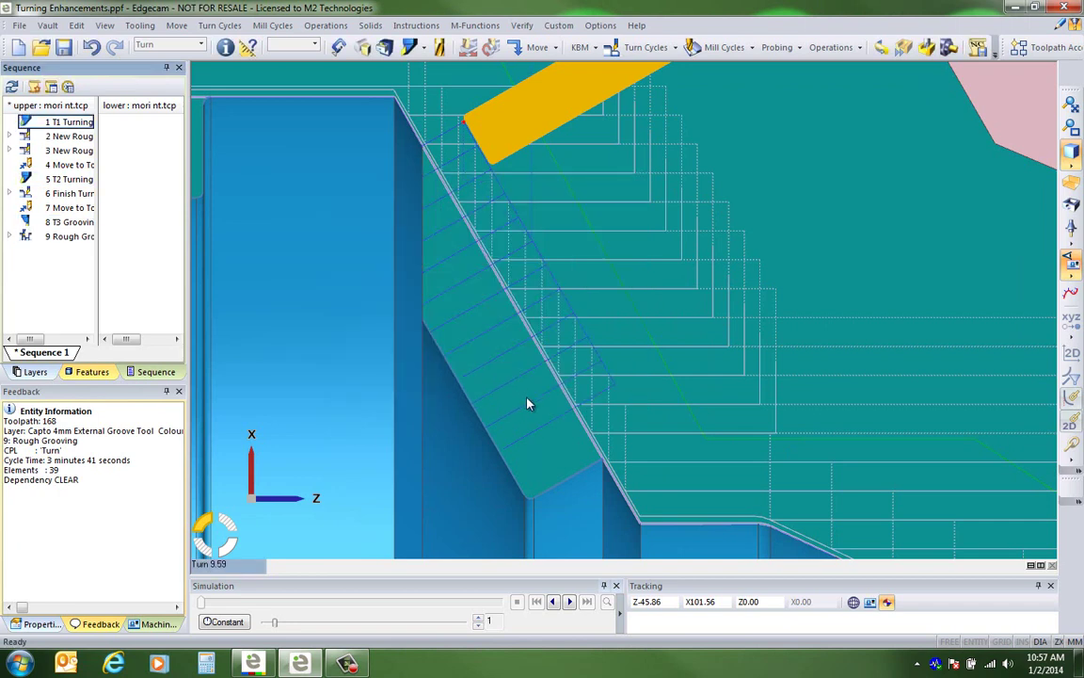
Step: Verify the high-feed Rough Grooving toolpath and compare its cycle time with the earlier read-out
{"action": "left_click", "coordinate": [225, 47]}
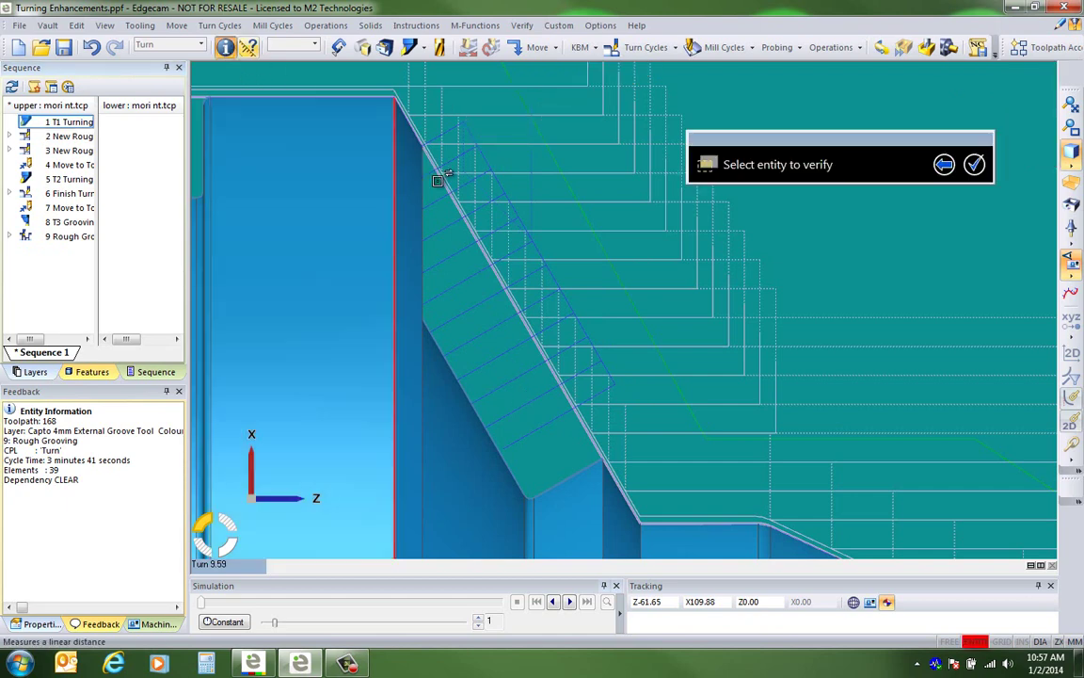
{"action": "left_click", "coordinate": [481, 205]}
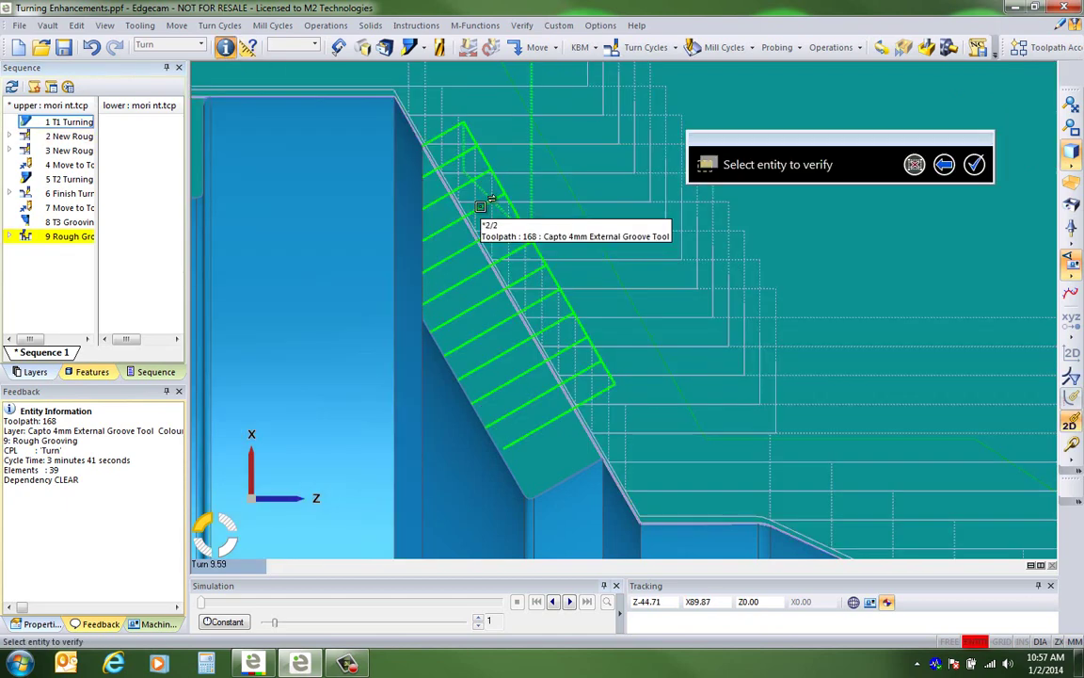
{"action": "right_click", "coordinate": [481, 206]}
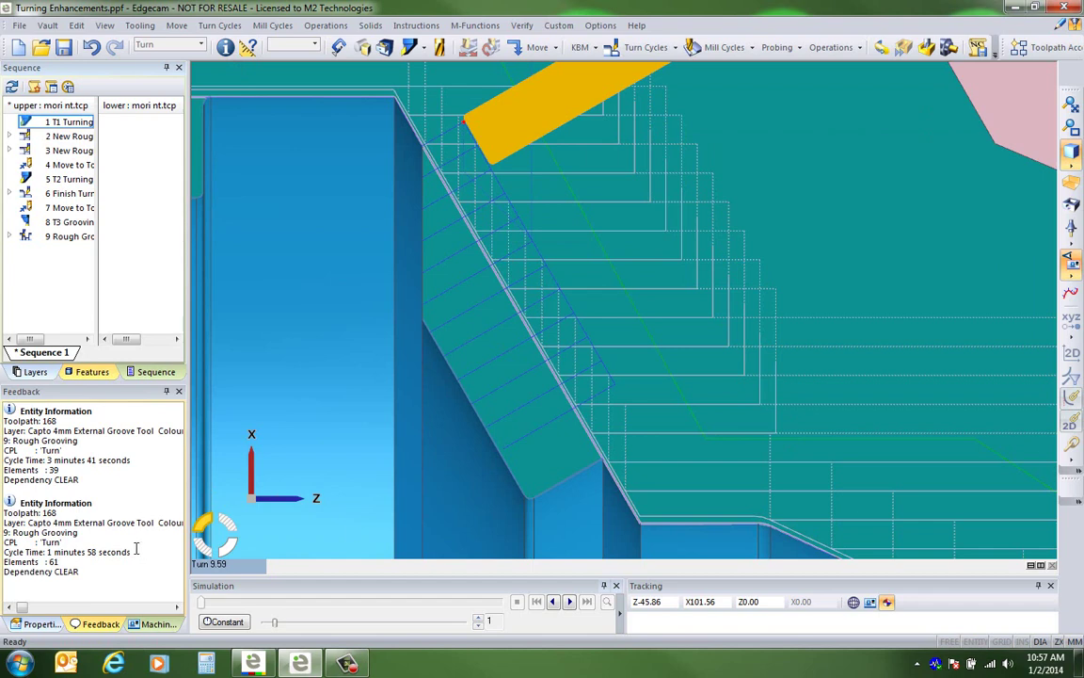
{"action": "mouse_move", "coordinate": [66, 243]}
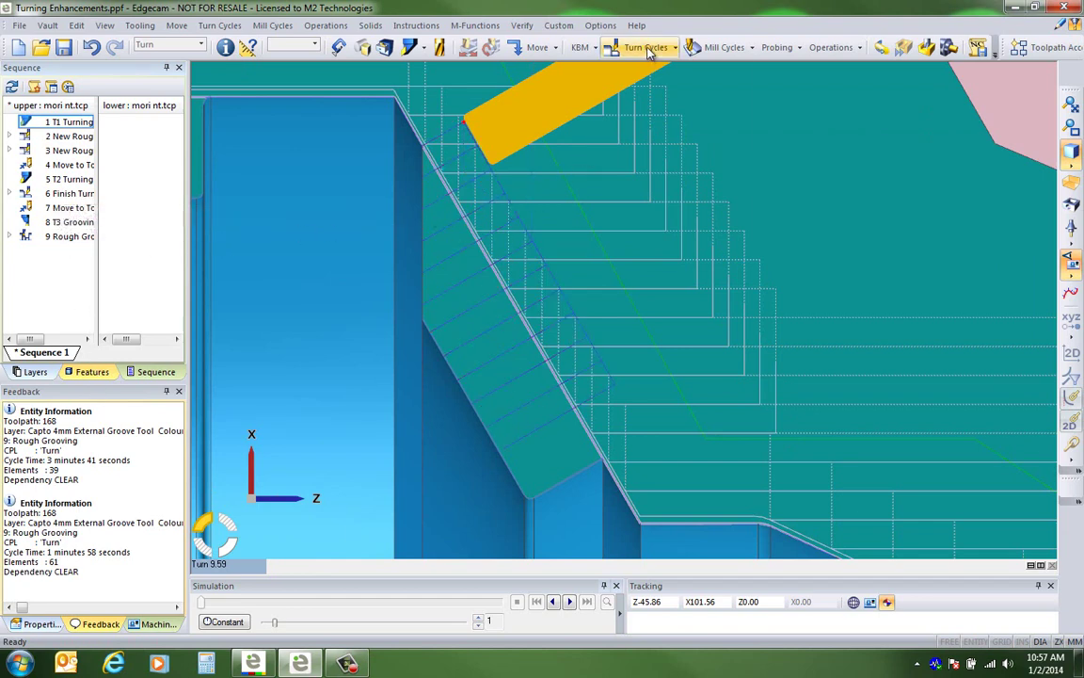
Step: Examine the Link Type choices in a New Finish Groove cycle's Leads/Links settings, then cancel the cycle
{"action": "left_click", "coordinate": [646, 47]}
{"action": "left_click", "coordinate": [646, 192]}
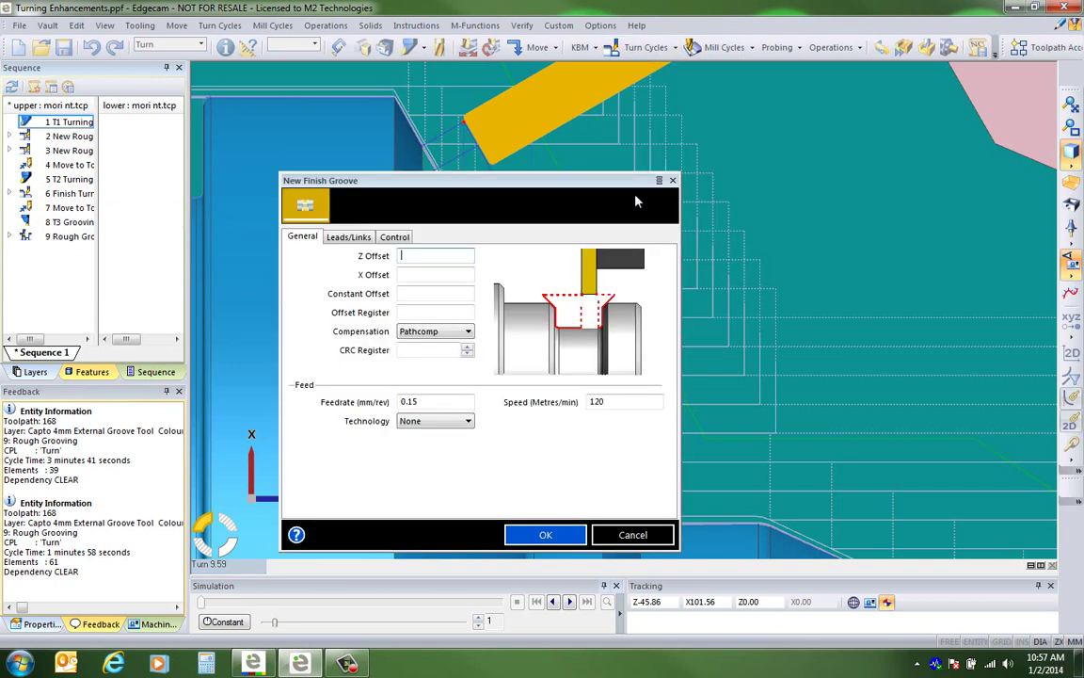
{"action": "left_click", "coordinate": [346, 238]}
{"action": "left_click", "coordinate": [467, 256]}
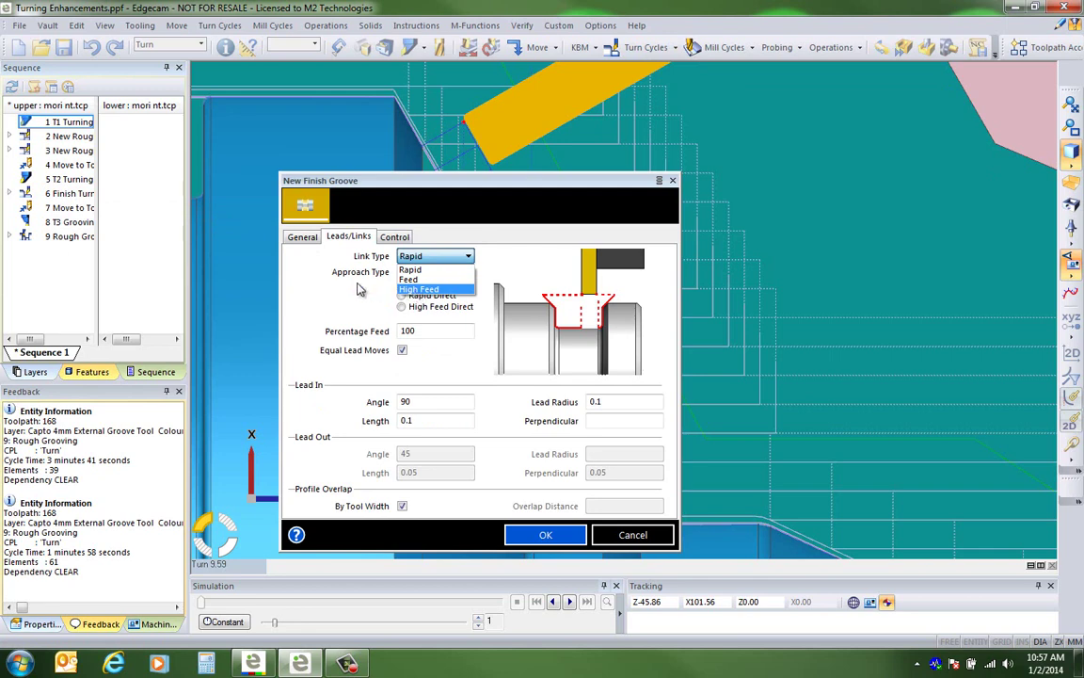
{"action": "left_click", "coordinate": [629, 533]}
{"action": "left_click", "coordinate": [629, 532]}
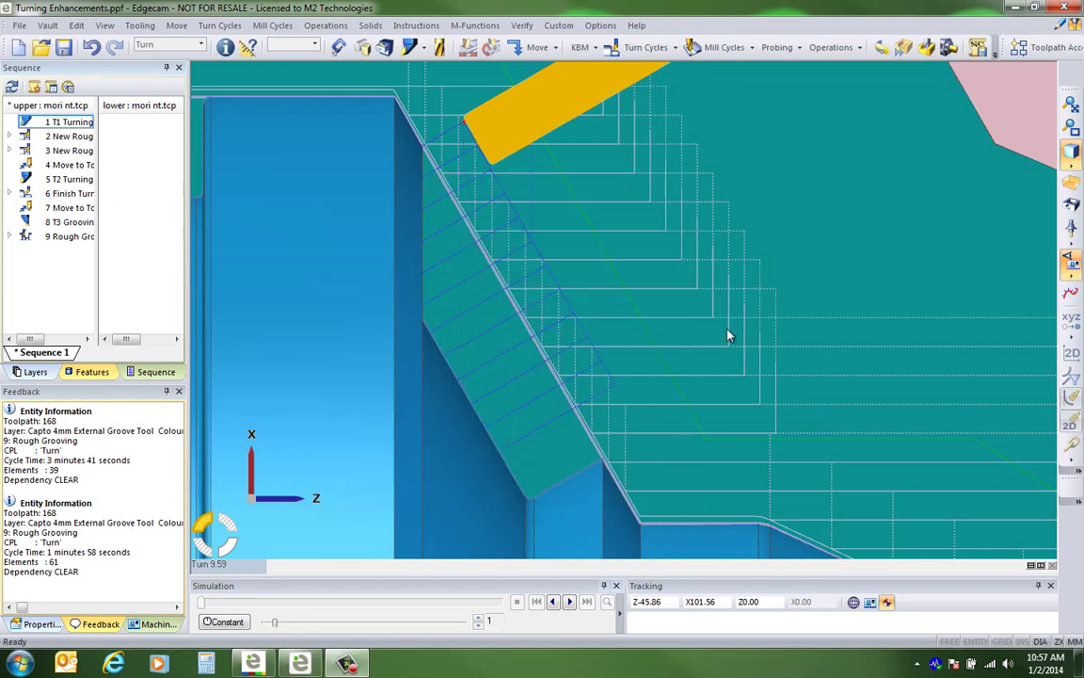
Step: Generate the CNC code for the sequence under the name O3001.nc with operation names, opening it in the Editor
{"action": "left_click", "coordinate": [978, 48]}
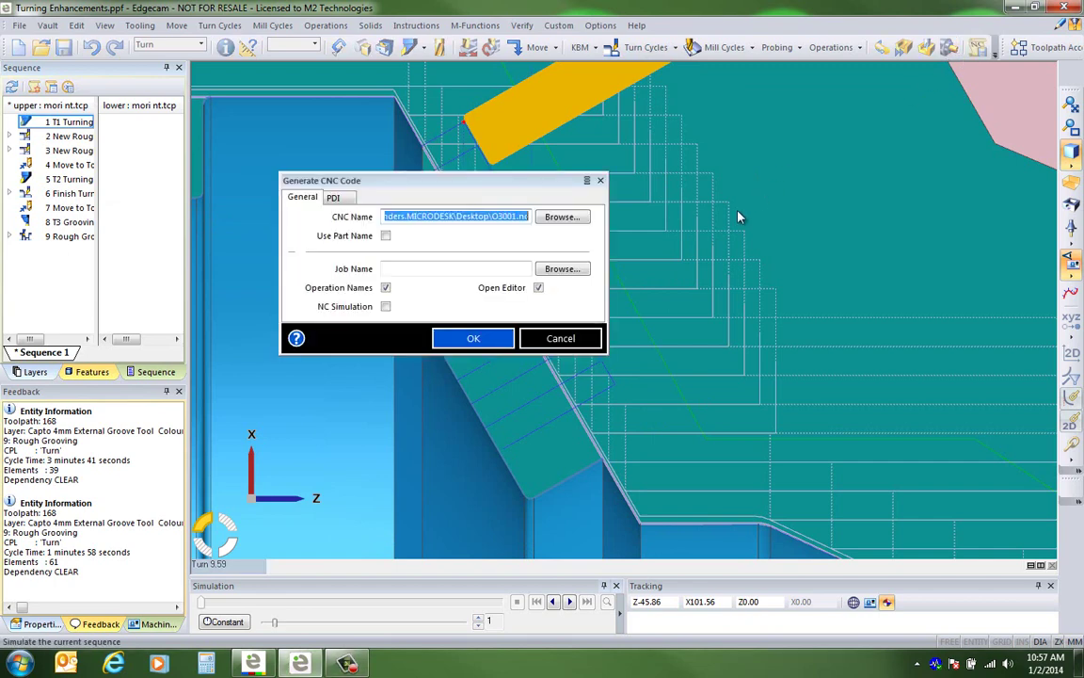
{"action": "left_click", "coordinate": [484, 341]}
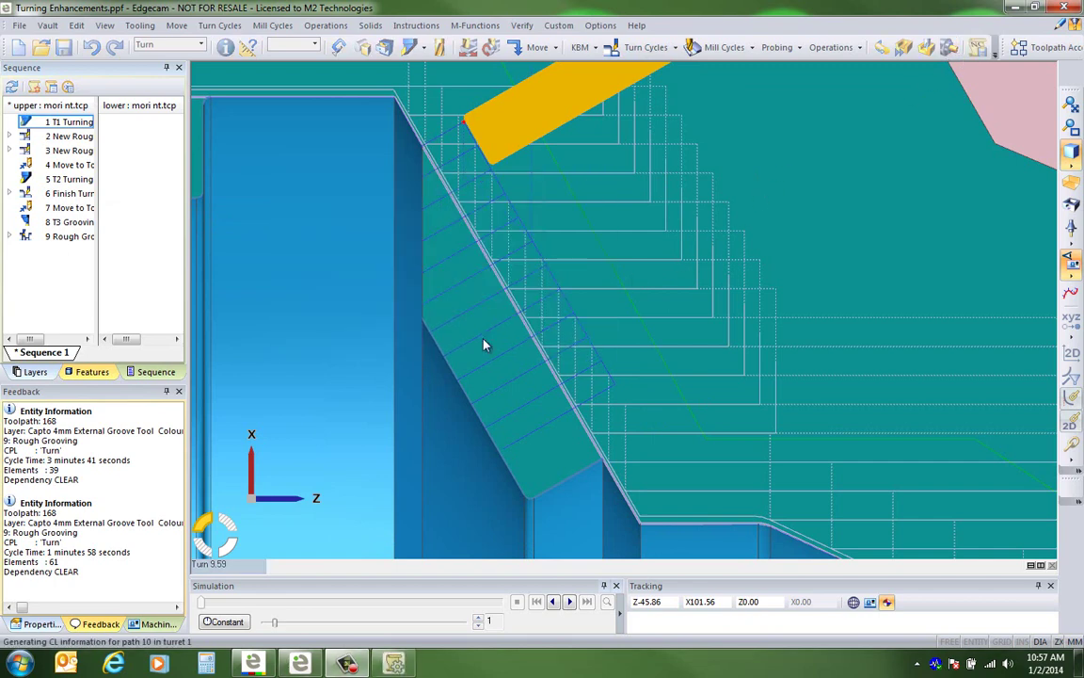
{"action": "left_click", "coordinate": [508, 341]}
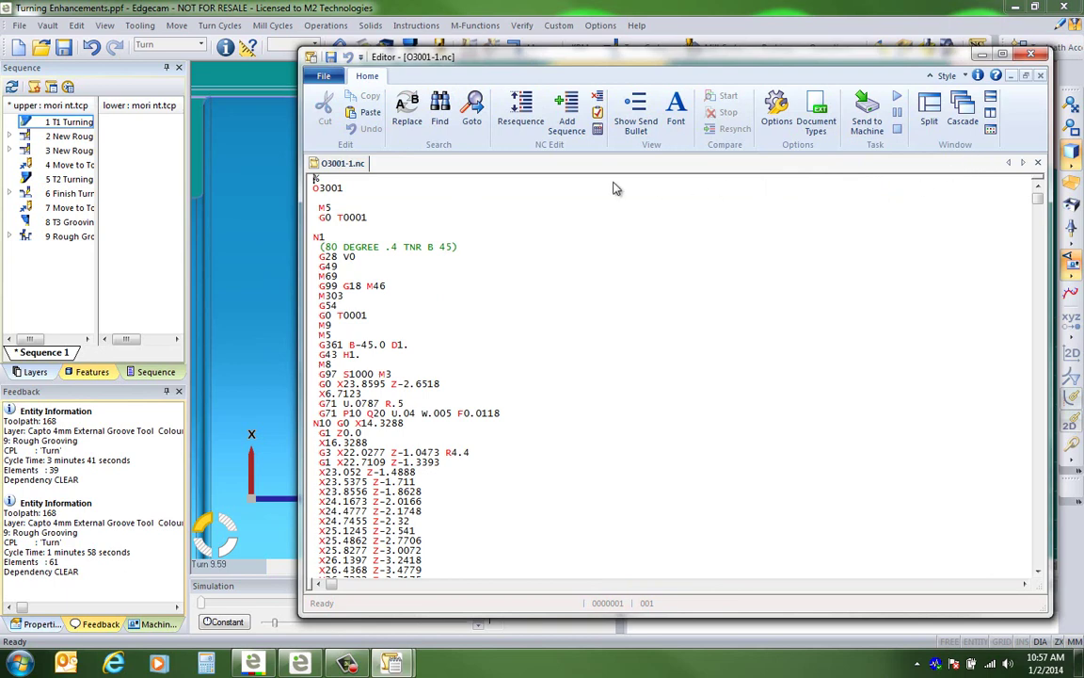
Step: Search the O3001-1.nc code for T0003 and bring the grooving tool's code block into view
{"action": "left_click", "coordinate": [440, 111]}
{"action": "type", "text": "1000"}
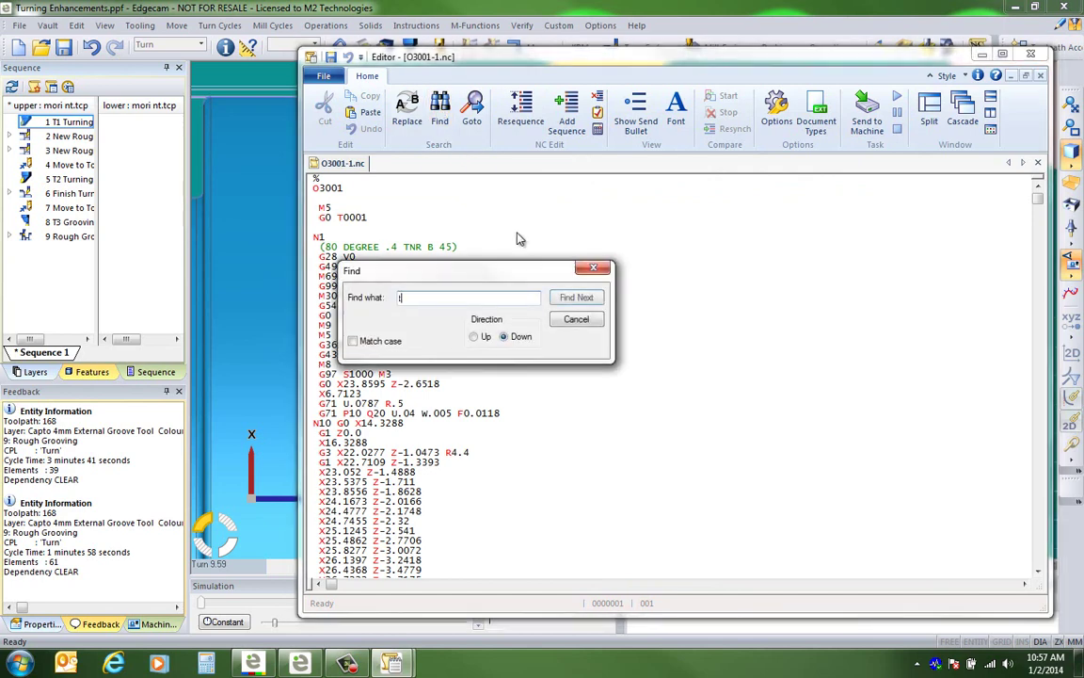
{"action": "type", "text": "3"}
{"action": "key", "text": "Return"}
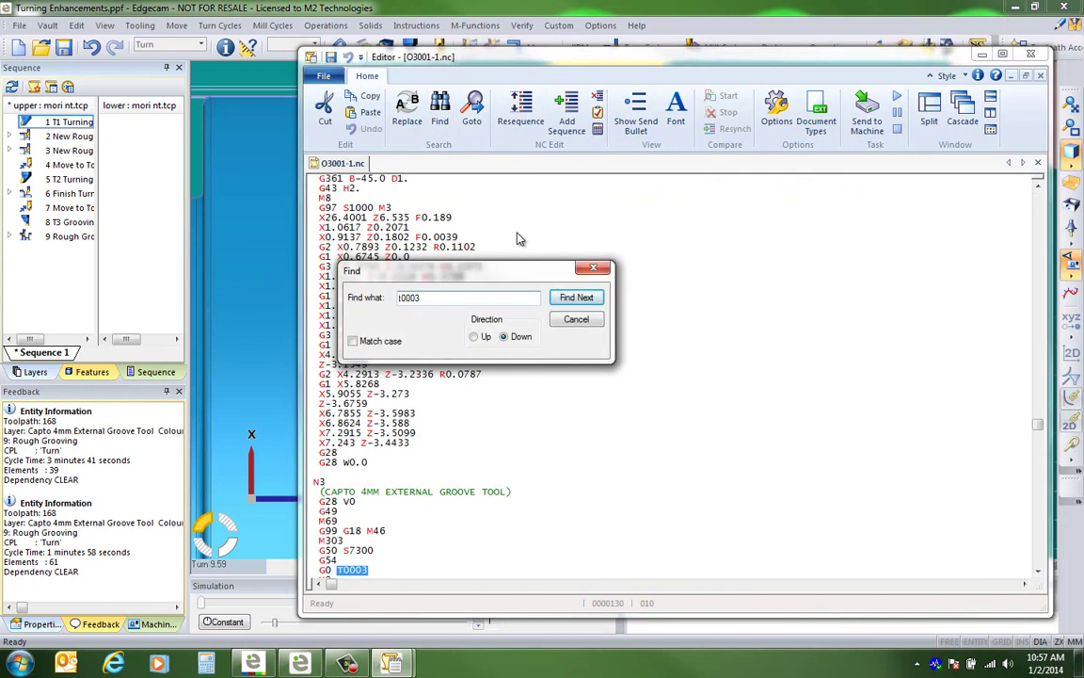
{"action": "left_click", "coordinate": [576, 319]}
{"action": "scroll", "coordinate": [564, 330], "scroll_direction": "down", "scroll_amount": 10}
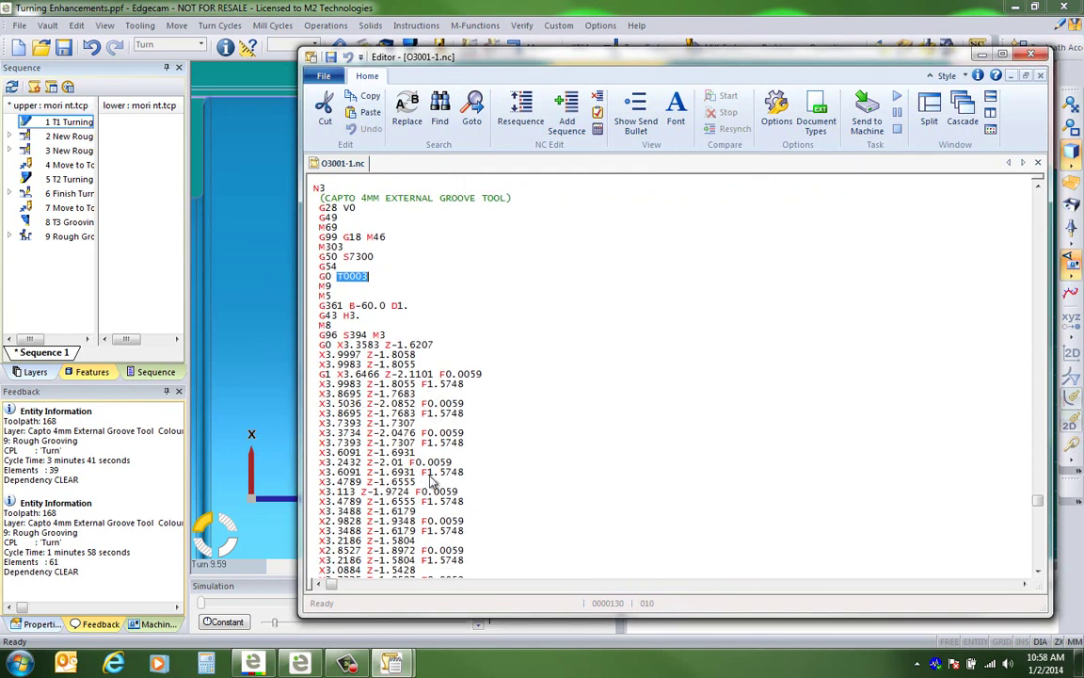
Step: Highlight a high-feed F1.5748 retract line and an F0.0059 cutting line in the grooving code to compare their feeds
{"action": "left_click_drag", "start_coordinate": [318, 442], "coordinate": [485, 450]}
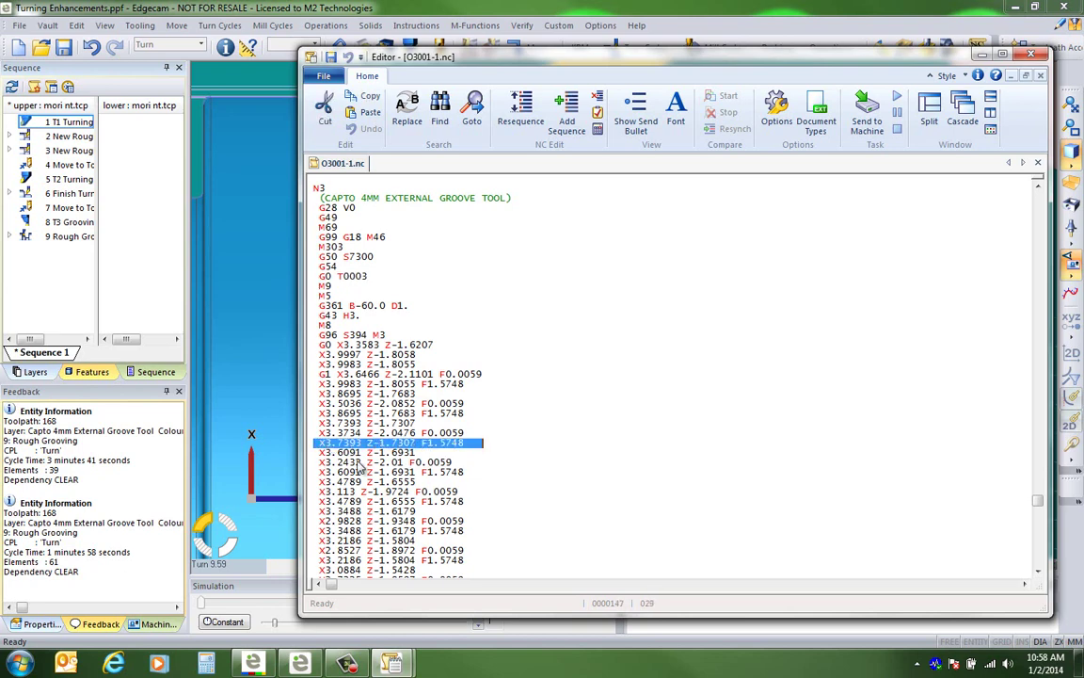
{"action": "left_click", "coordinate": [324, 461]}
{"action": "left_click_drag", "start_coordinate": [325, 464], "coordinate": [457, 463]}
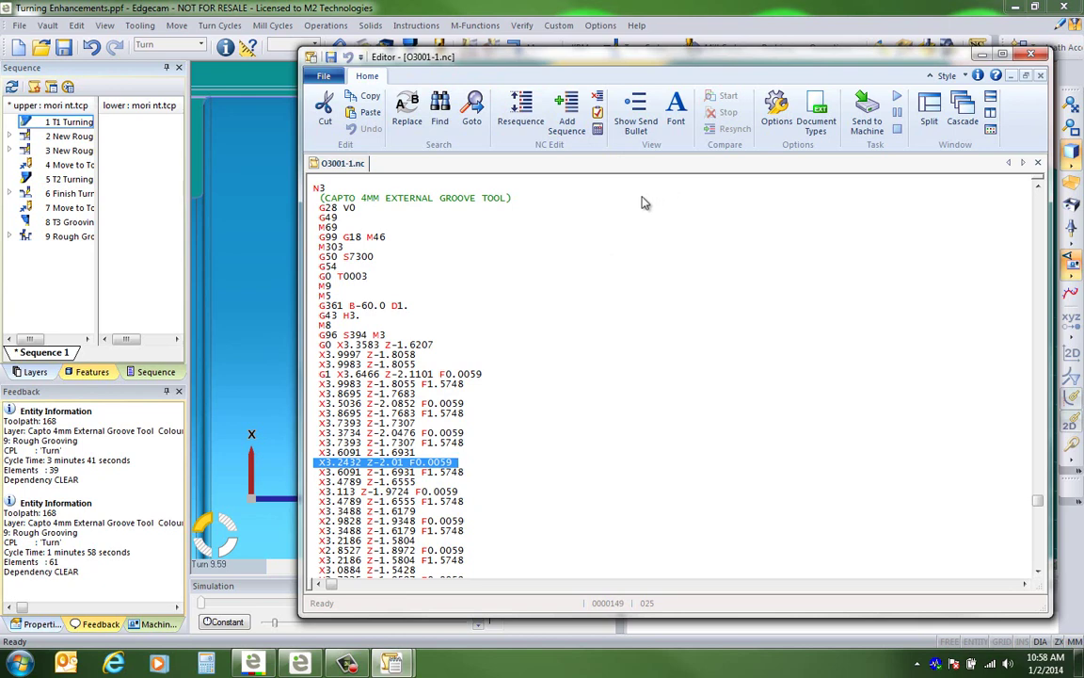
Step: Close both NC code editor windows and exit the Turning Enhancements.ppf session
{"action": "left_click", "coordinate": [1030, 58]}
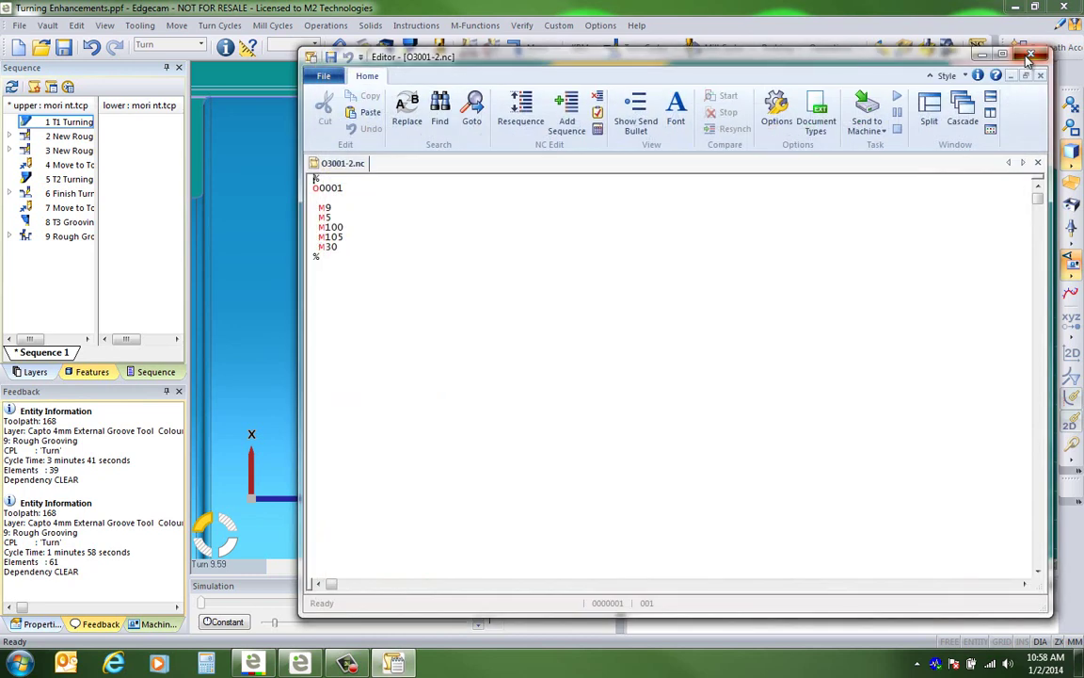
{"action": "left_click", "coordinate": [1031, 58]}
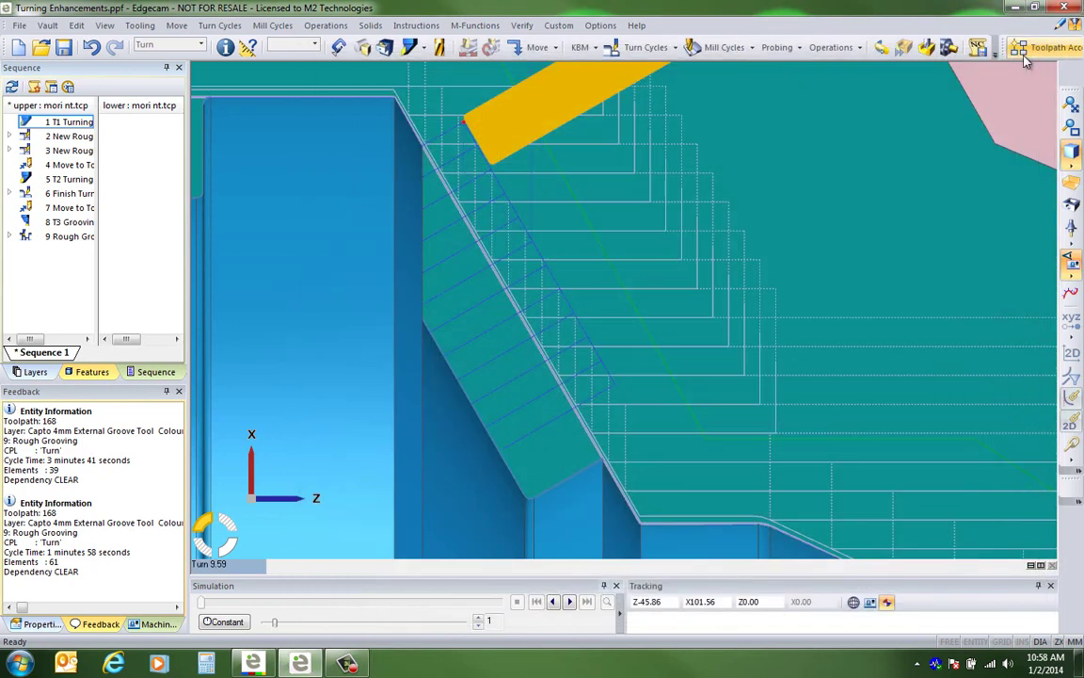
{"action": "left_click", "coordinate": [1063, 8]}
{"action": "left_click", "coordinate": [551, 365]}
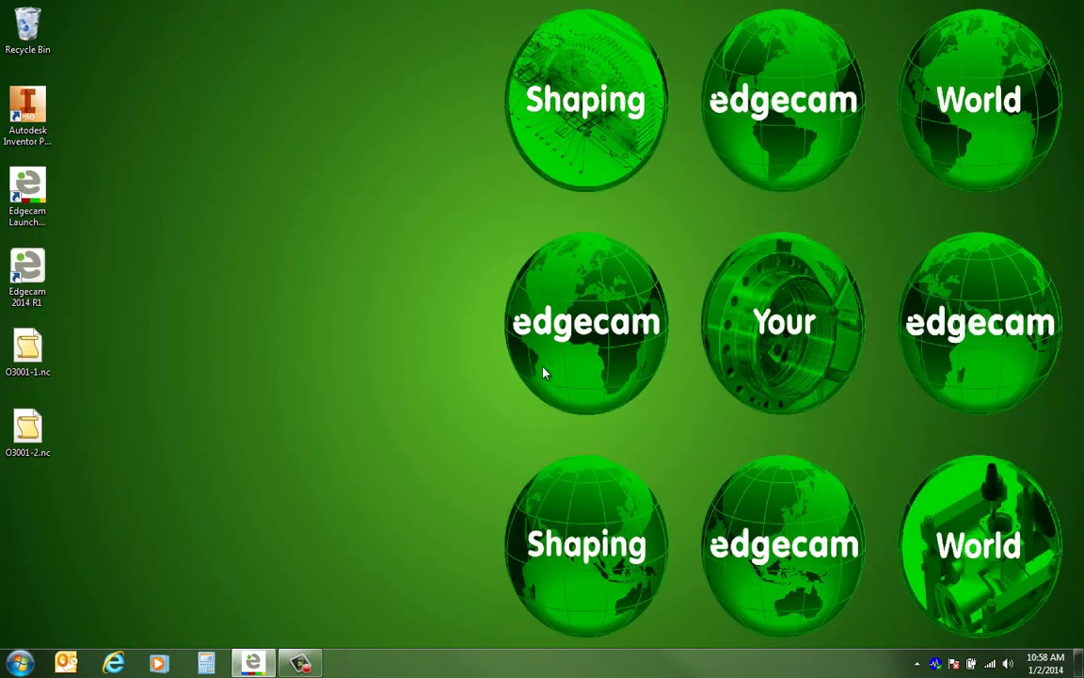
Step: Open Live Job Reports from Edgecam Launcher and enlarge the browser window to show more of the All Jobs report
{"action": "left_click", "coordinate": [253, 663]}
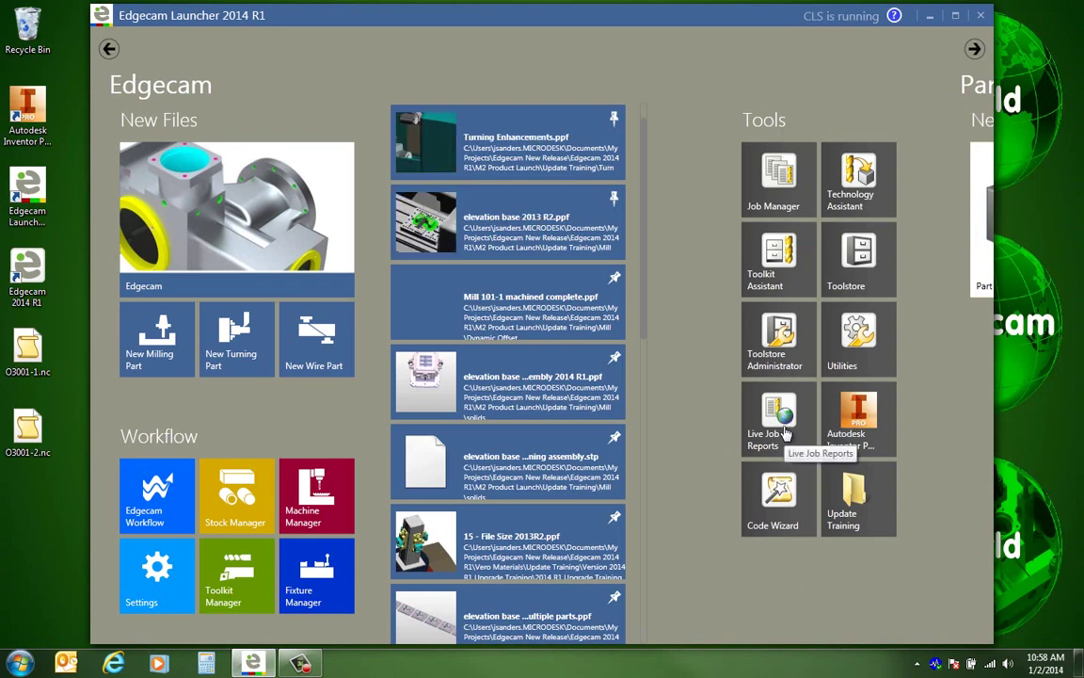
{"action": "left_click", "coordinate": [781, 428]}
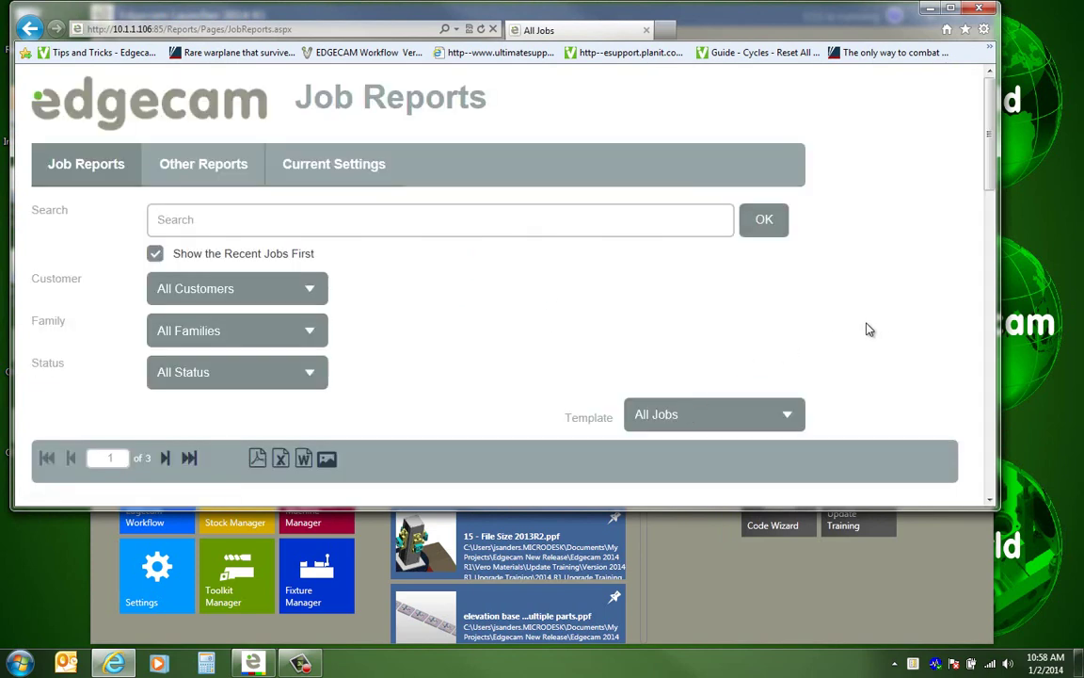
{"action": "left_click_drag", "start_coordinate": [884, 511], "coordinate": [888, 646]}
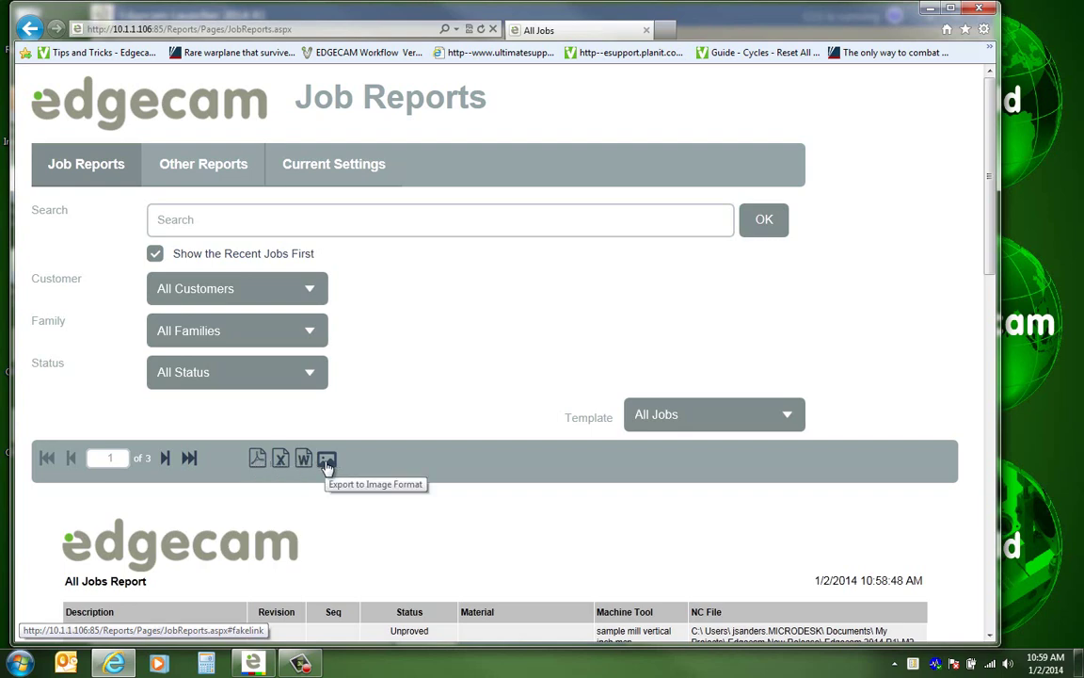
Step: Search the job reports for "mill" and look through the matching jobs in the All Jobs report
{"action": "left_click", "coordinate": [200, 221]}
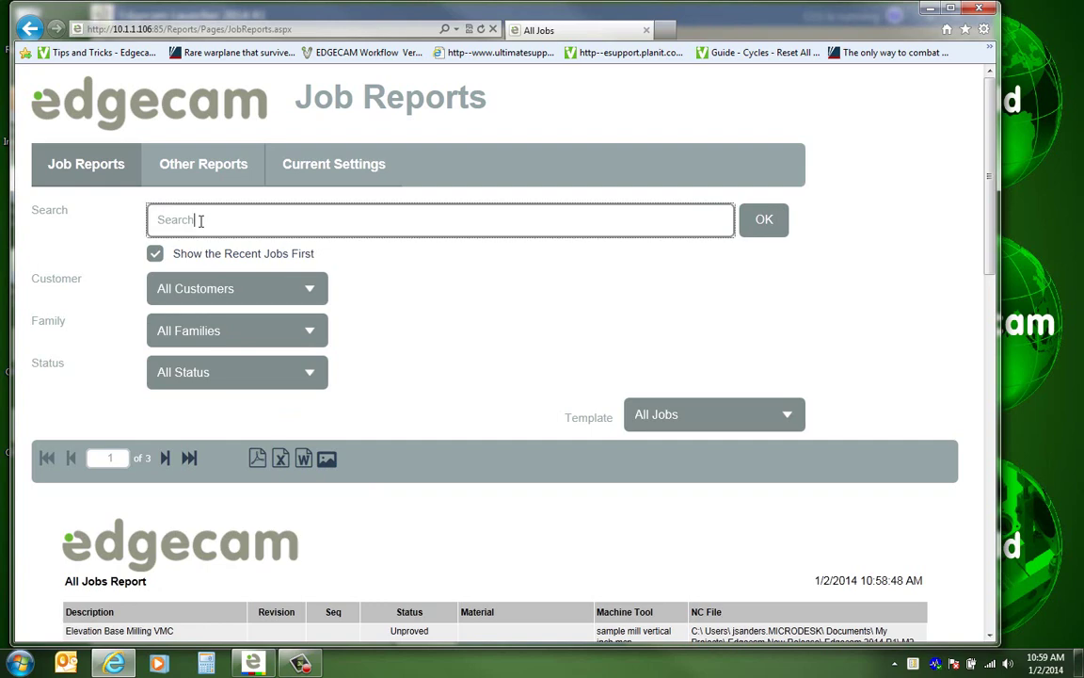
{"action": "double_click", "coordinate": [200, 221]}
{"action": "type", "text": "mill"}
{"action": "left_click", "coordinate": [770, 219]}
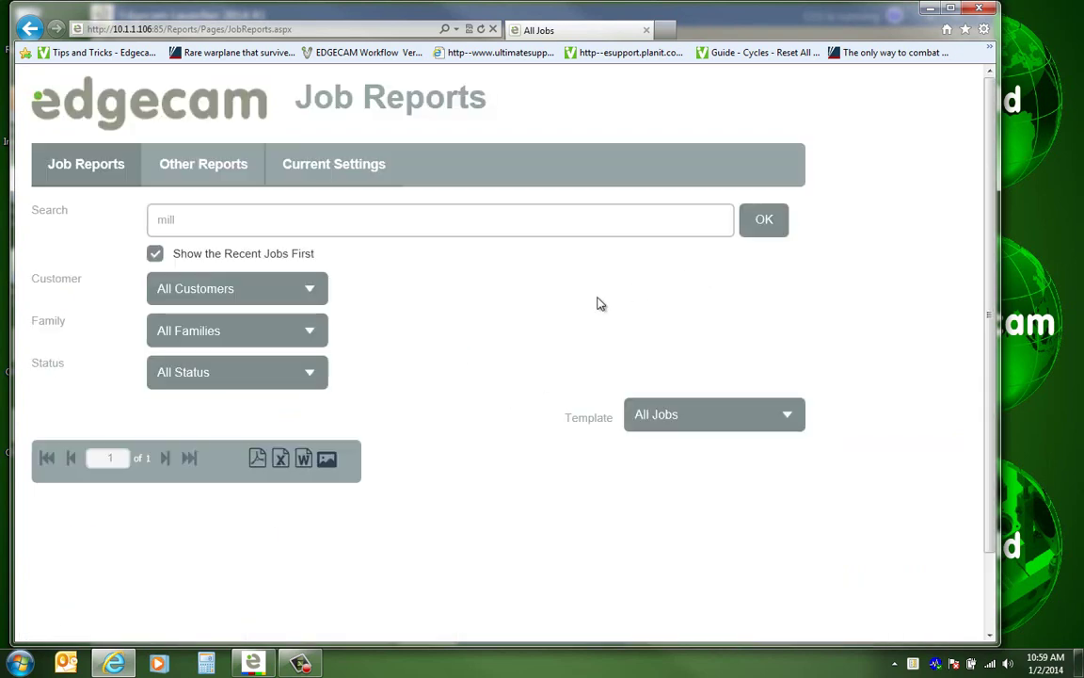
{"action": "scroll", "coordinate": [504, 384], "scroll_direction": "down", "scroll_amount": 1}
{"action": "scroll", "coordinate": [504, 383], "scroll_direction": "down", "scroll_amount": 4}
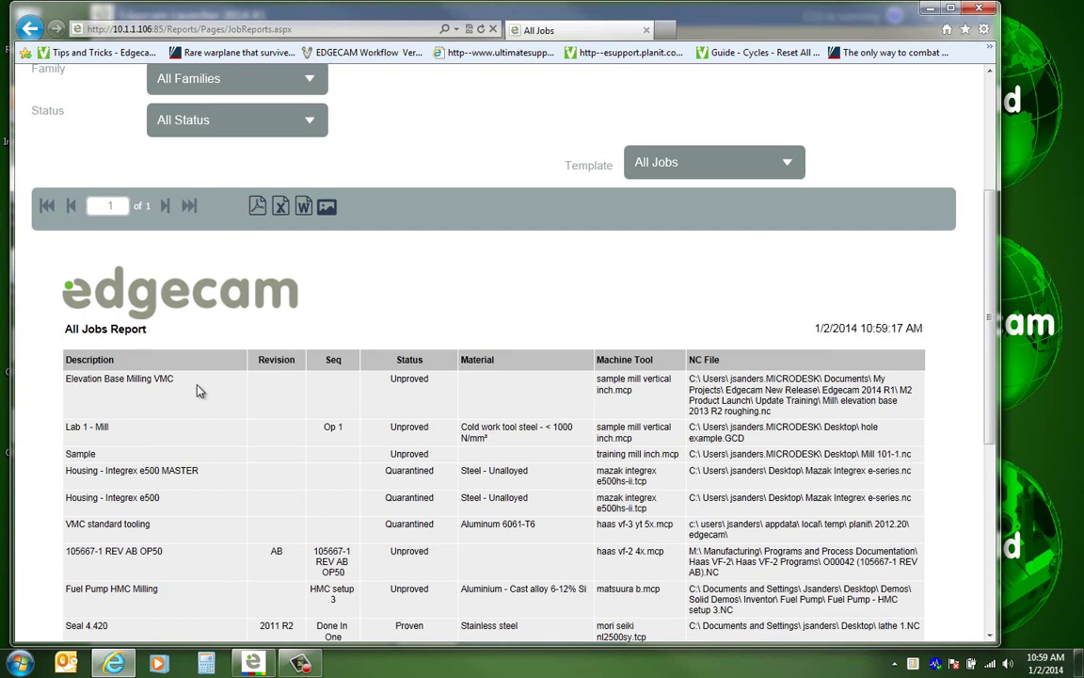
Step: Open the VMC standard tooling job report and review its job data and the tool list on the second page
{"action": "left_click", "coordinate": [125, 529]}
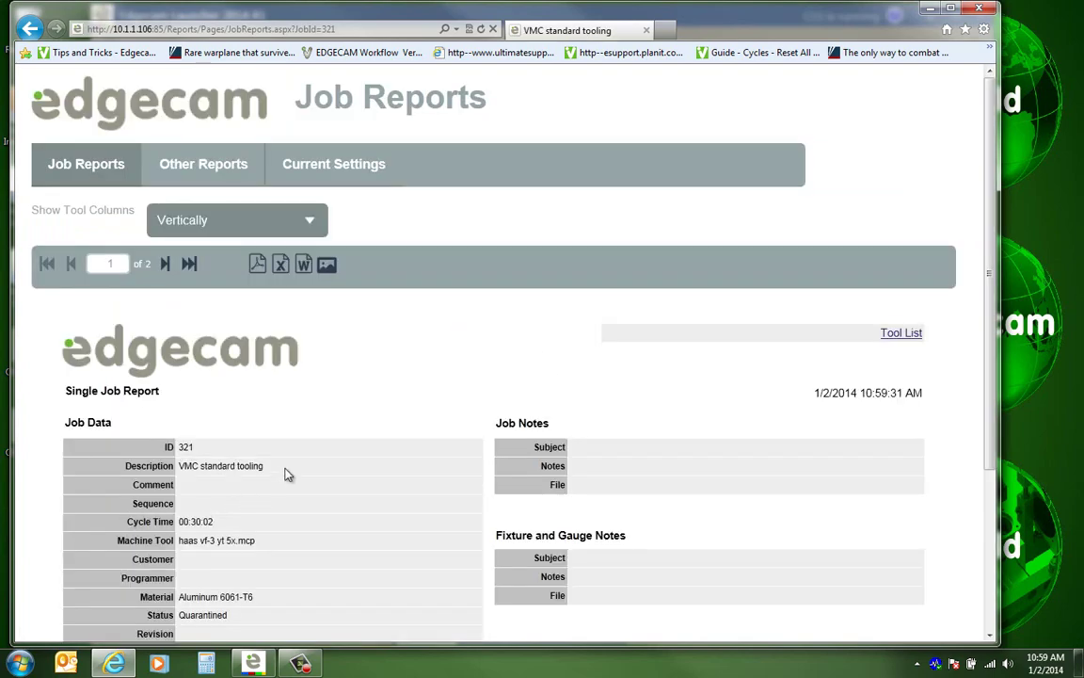
{"action": "scroll", "coordinate": [288, 474], "scroll_direction": "down", "scroll_amount": 5}
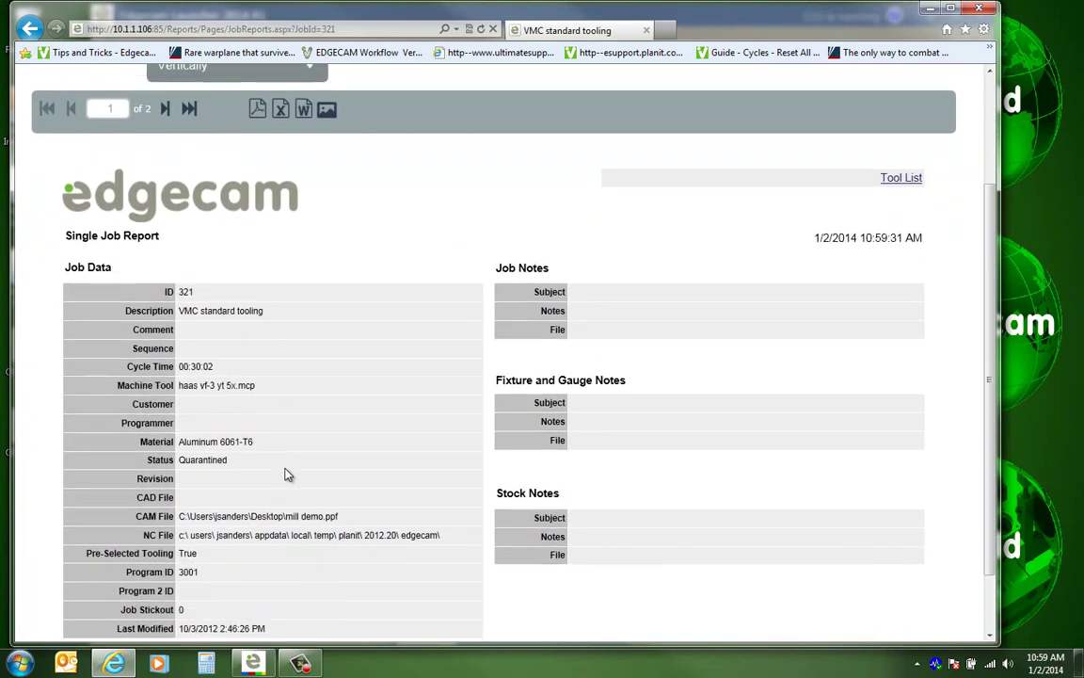
{"action": "scroll", "coordinate": [286, 472], "scroll_direction": "up", "scroll_amount": 3}
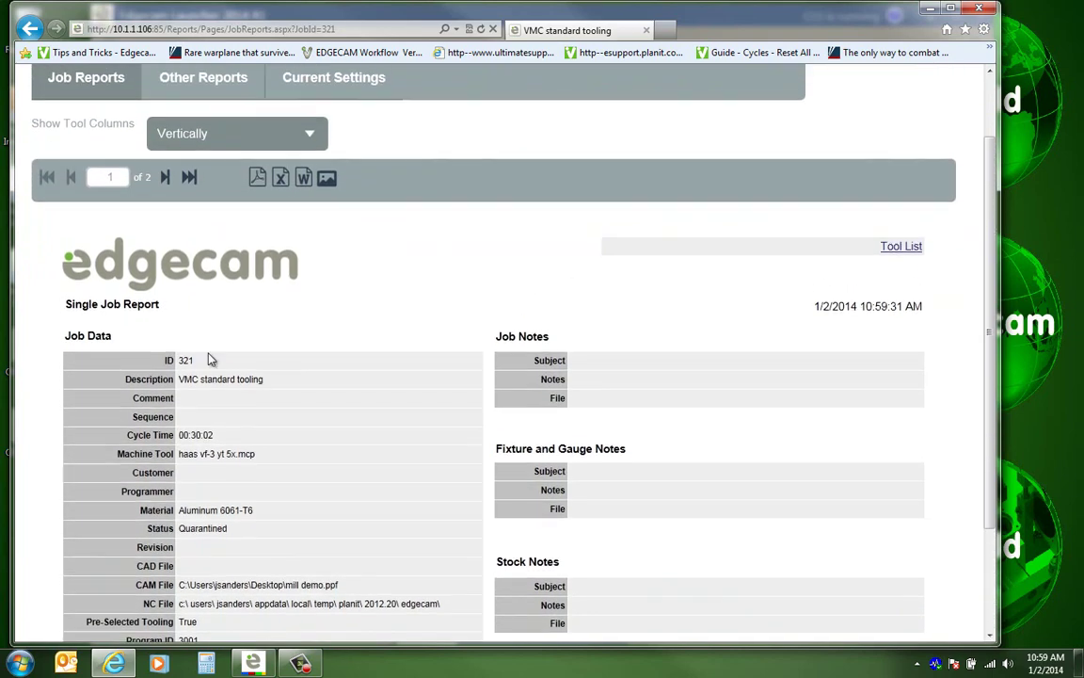
{"action": "left_click", "coordinate": [169, 185]}
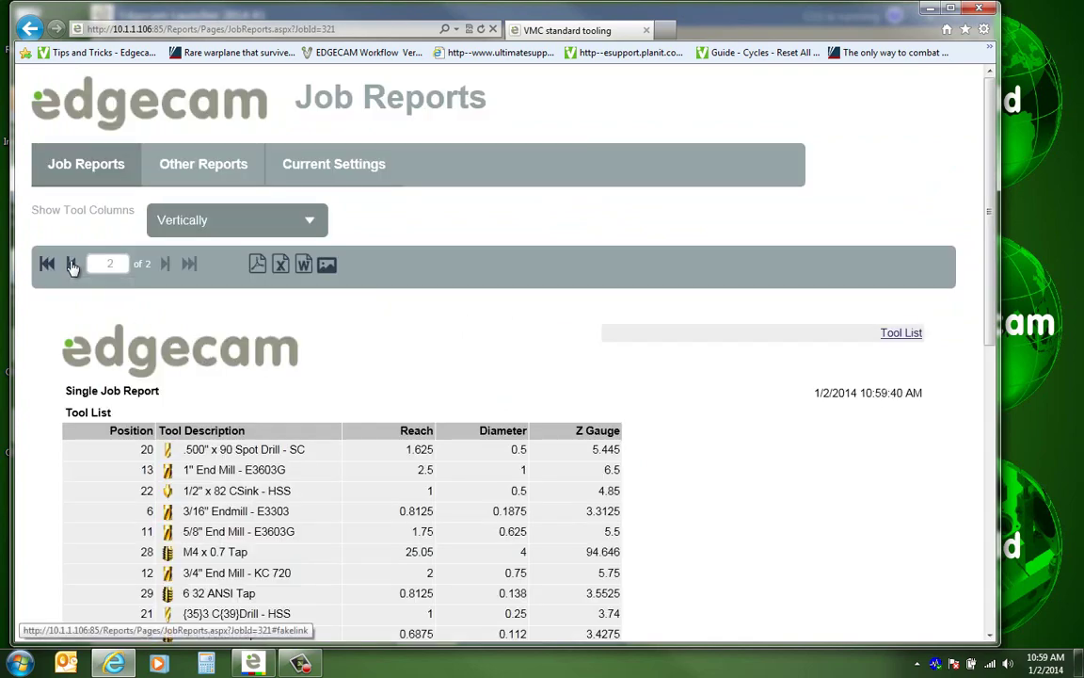
{"action": "left_click", "coordinate": [72, 266]}
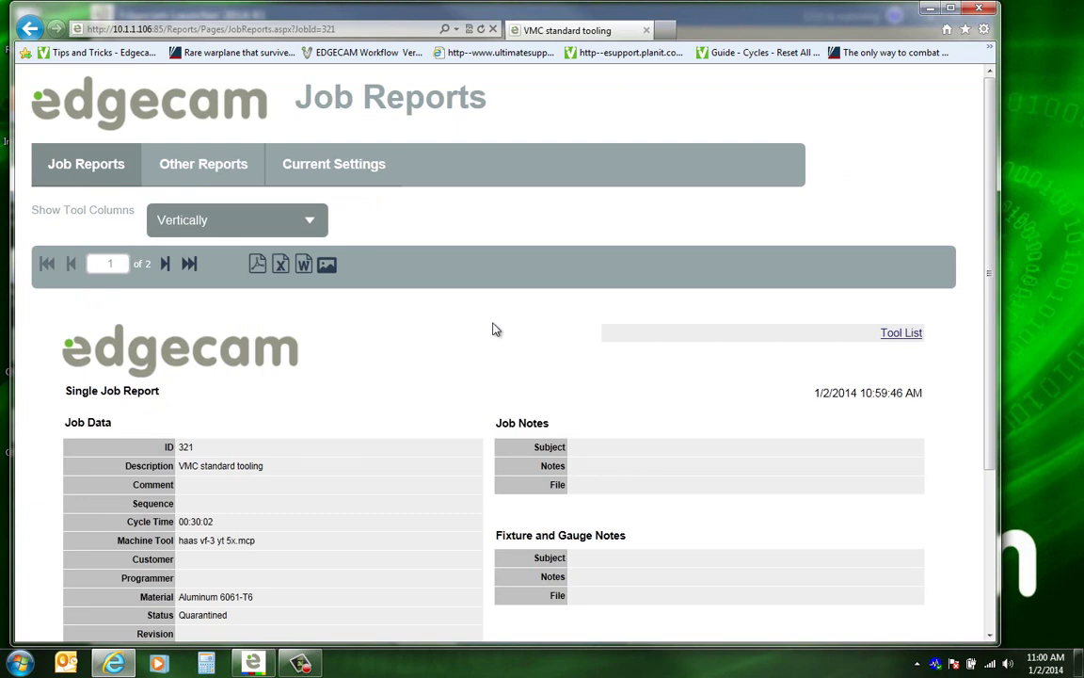
Step: Close the job report browser and open elevation base 2013 R2.ppf from the Launcher's recent files
{"action": "left_click", "coordinate": [982, 9]}
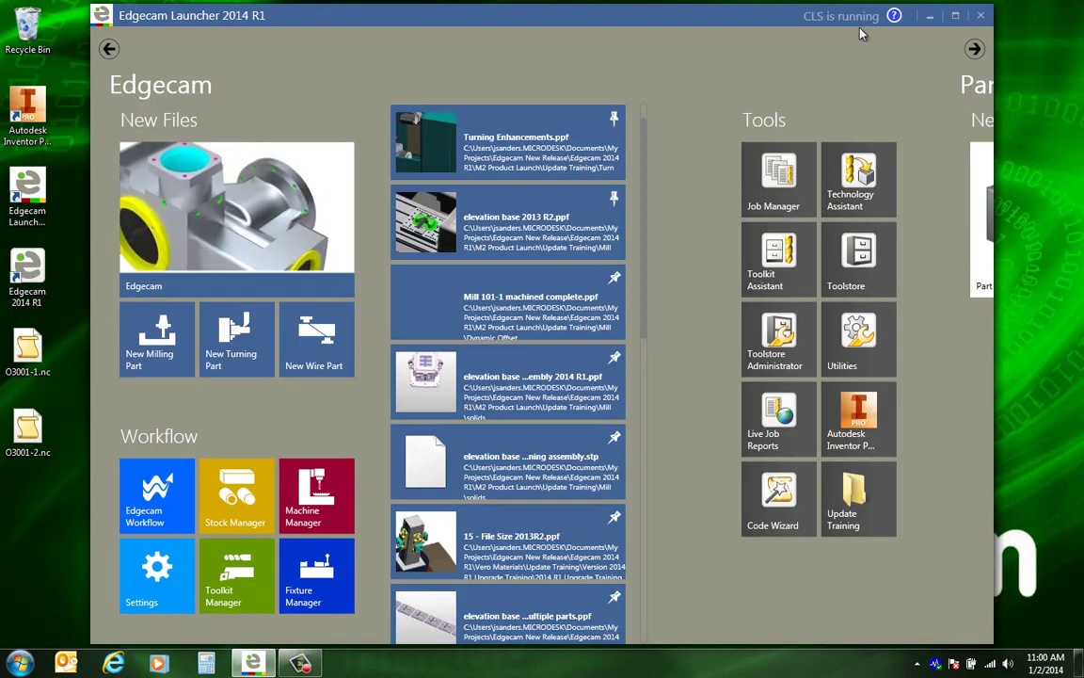
{"action": "left_click", "coordinate": [461, 235]}
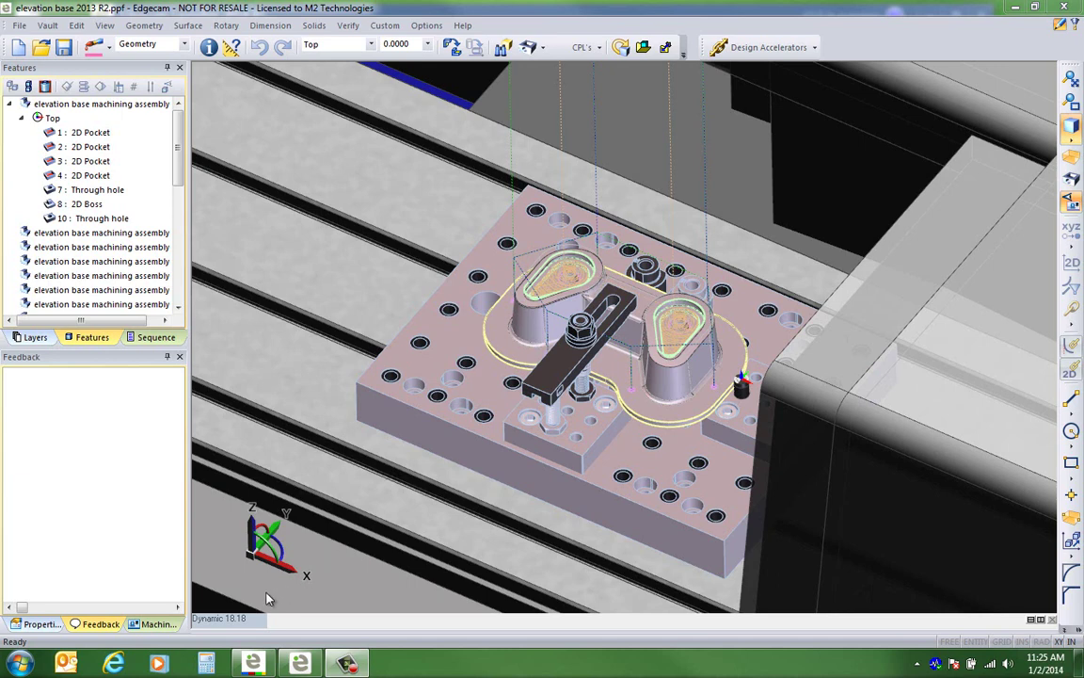
Step: Display long axes at the part datum through the view's properties, and switch to Manufacture mode
{"action": "left_click", "coordinate": [206, 611]}
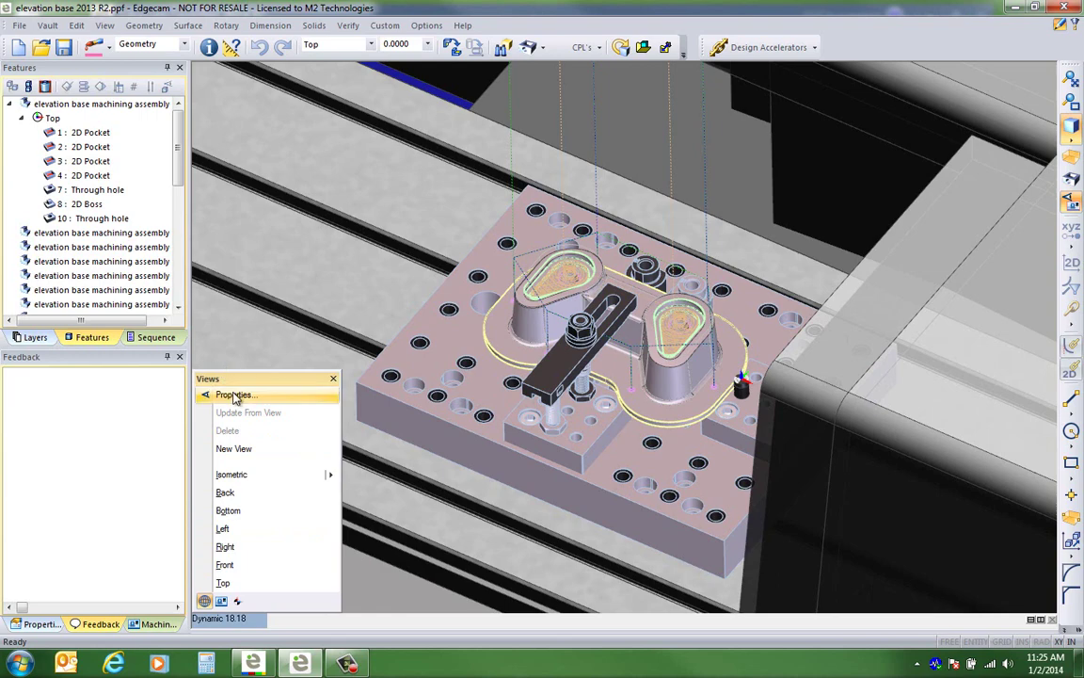
{"action": "left_click", "coordinate": [215, 356]}
{"action": "left_click", "coordinate": [642, 271]}
{"action": "left_click", "coordinate": [589, 436]}
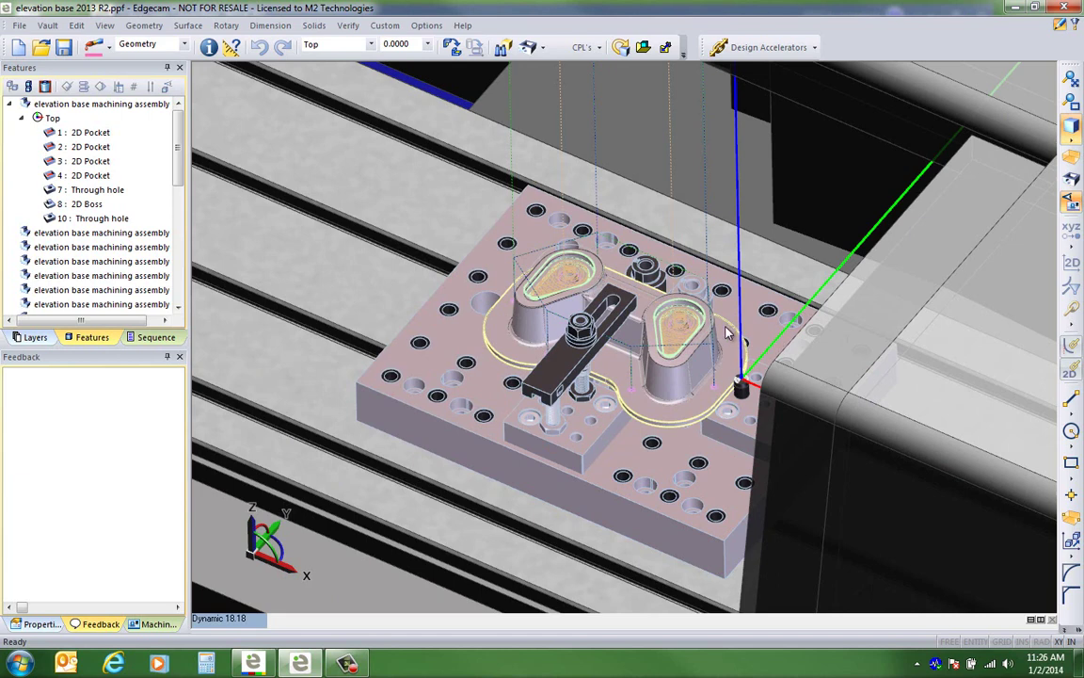
{"action": "right_click", "coordinate": [369, 172]}
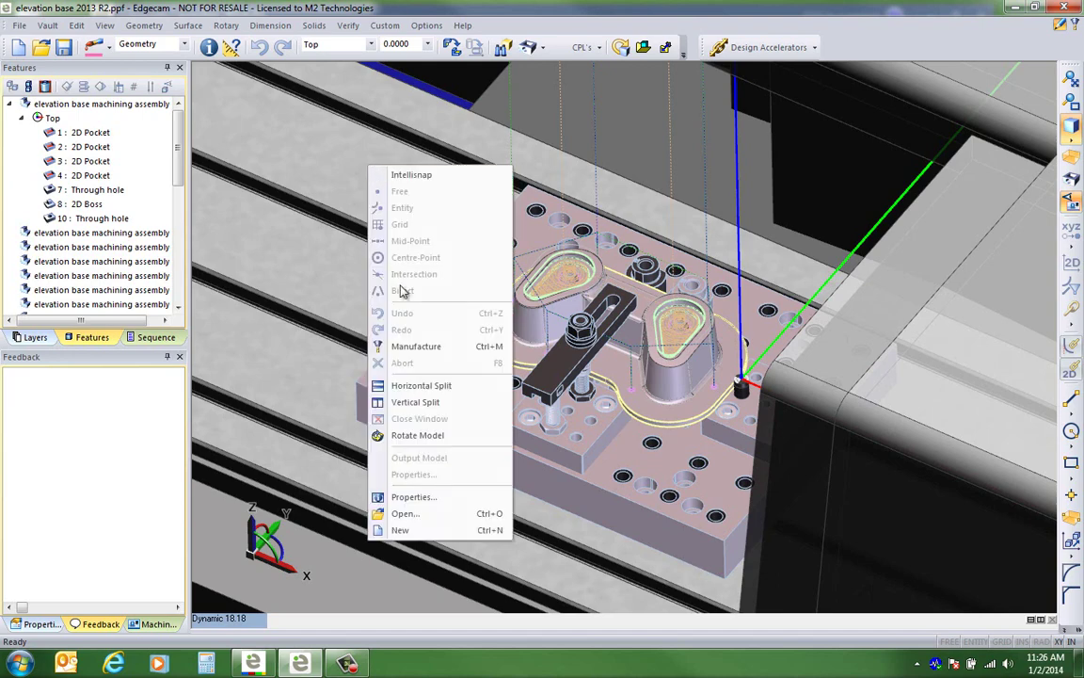
{"action": "left_click", "coordinate": [365, 314]}
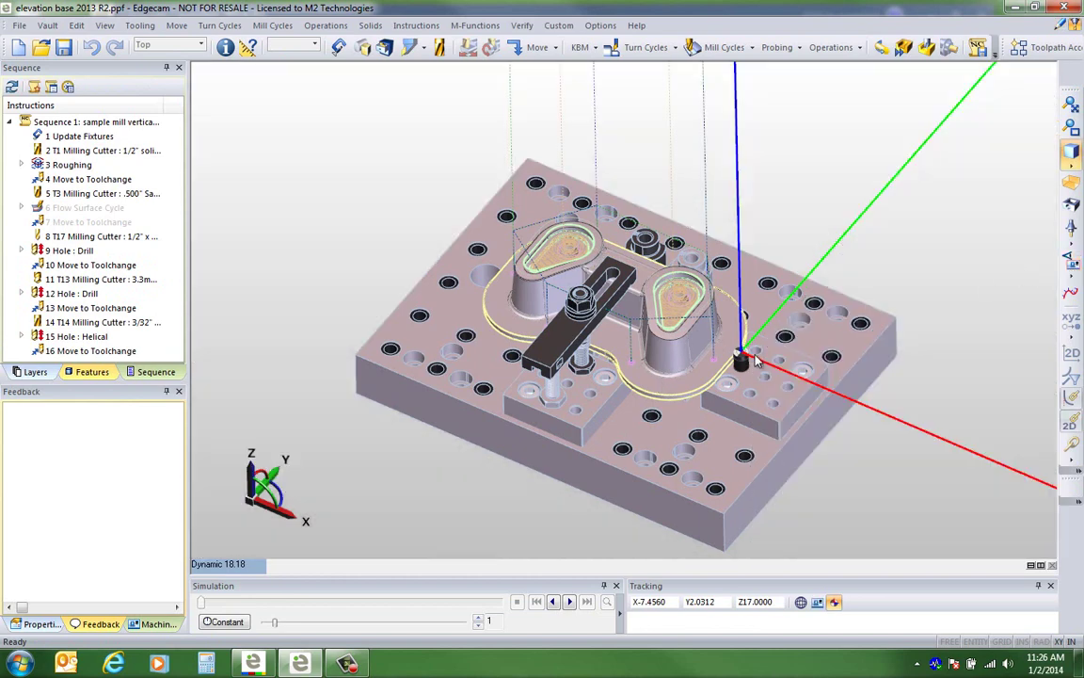
Step: Examine how the Roughing toolpath links between the two pockets pass the clamp
{"action": "middle_click_drag", "start_coordinate": [690, 307], "coordinate": [664, 307]}
{"action": "scroll", "coordinate": [621, 287], "scroll_direction": "up", "scroll_amount": 5}
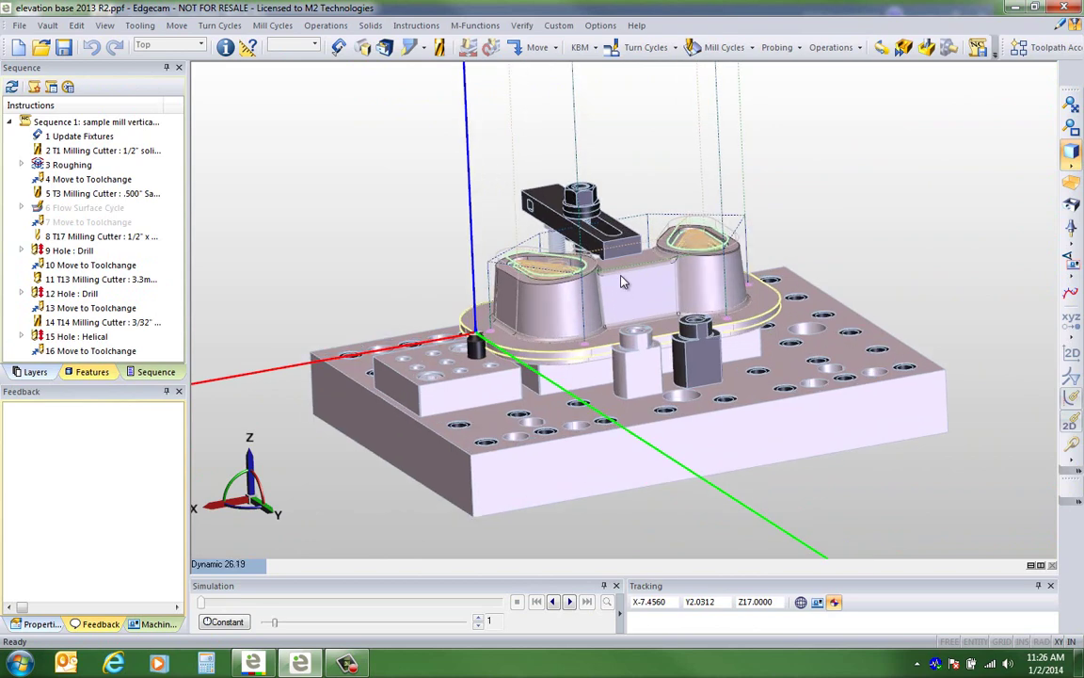
{"action": "left_click", "coordinate": [52, 165]}
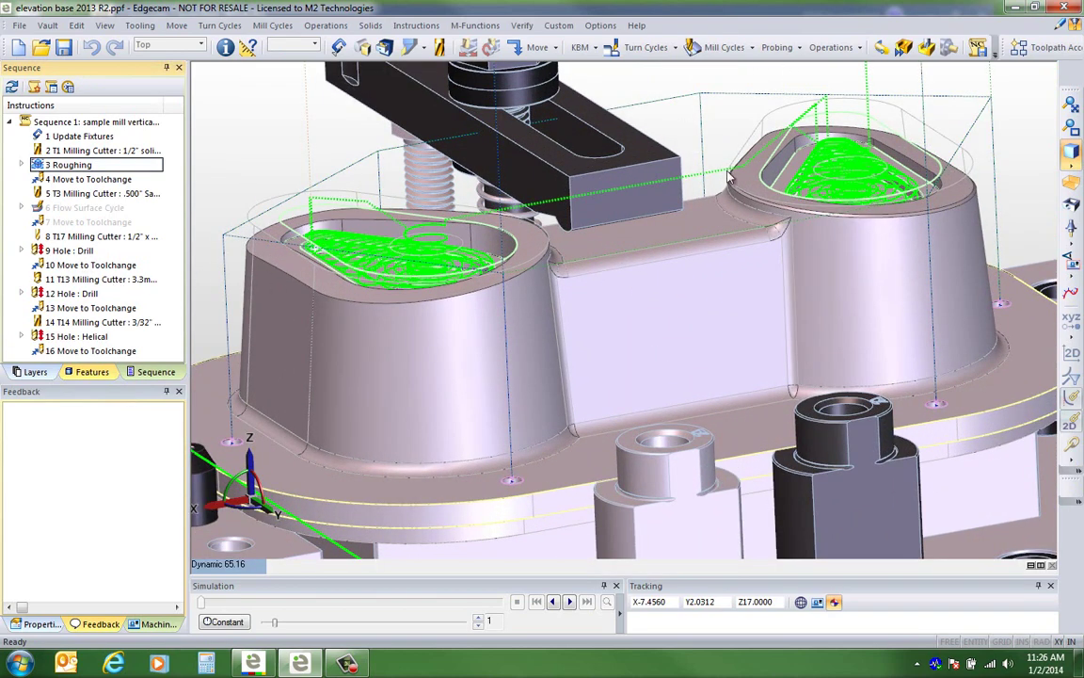
{"action": "middle_click_drag", "start_coordinate": [715, 275], "coordinate": [715, 303]}
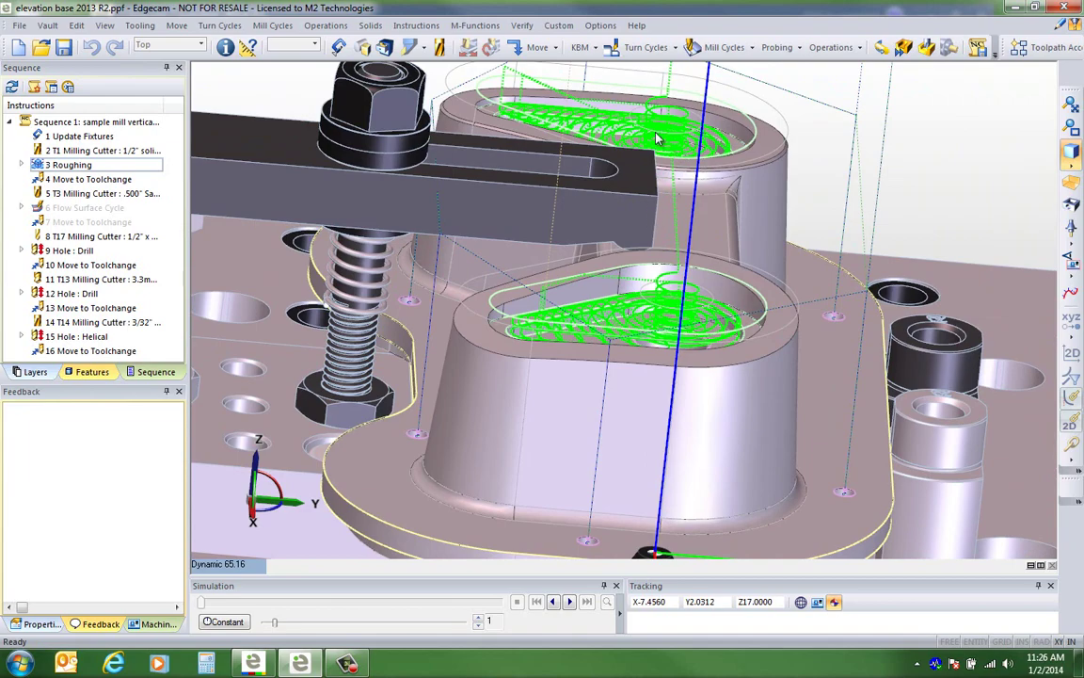
{"action": "middle_click_drag", "start_coordinate": [654, 284], "coordinate": [626, 220]}
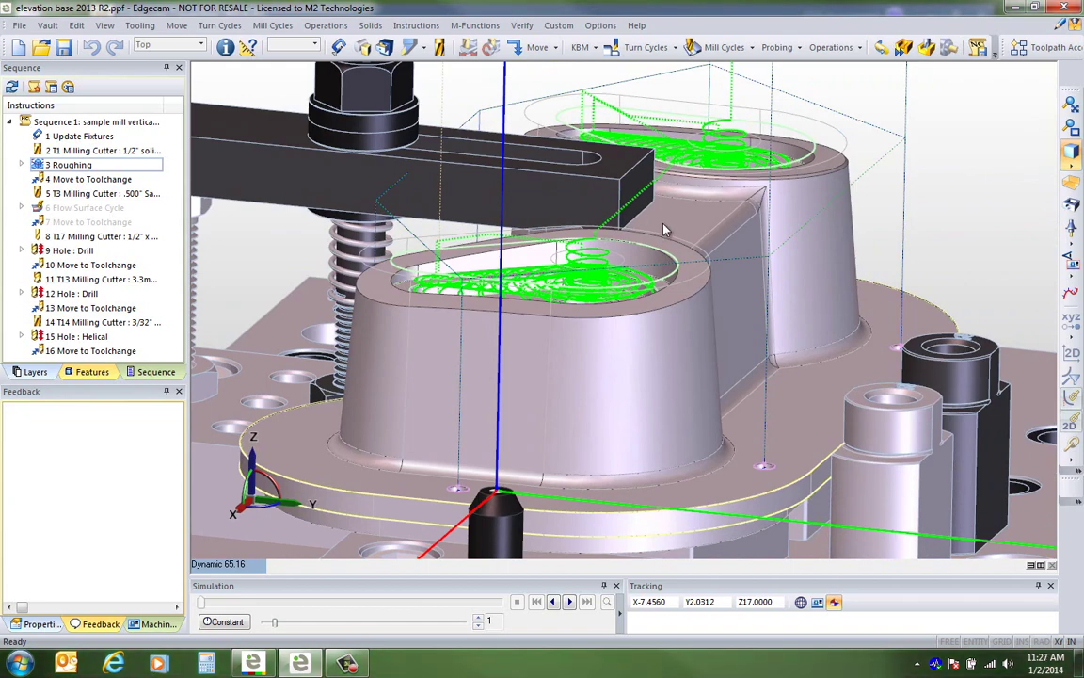
{"action": "scroll", "coordinate": [659, 235], "scroll_direction": "down", "scroll_amount": 4}
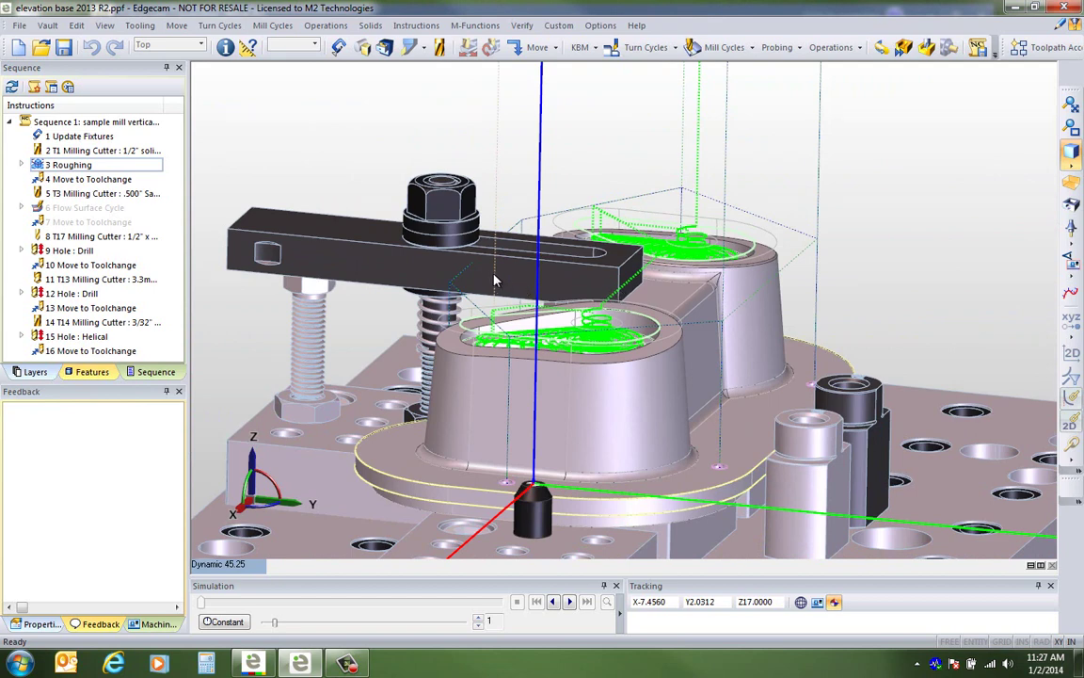
Step: Set the Fixture Offset of the Update Fixtures instruction to 0.1 and check the Roughing toolpath's links around the clamp
{"action": "double_click", "coordinate": [56, 137]}
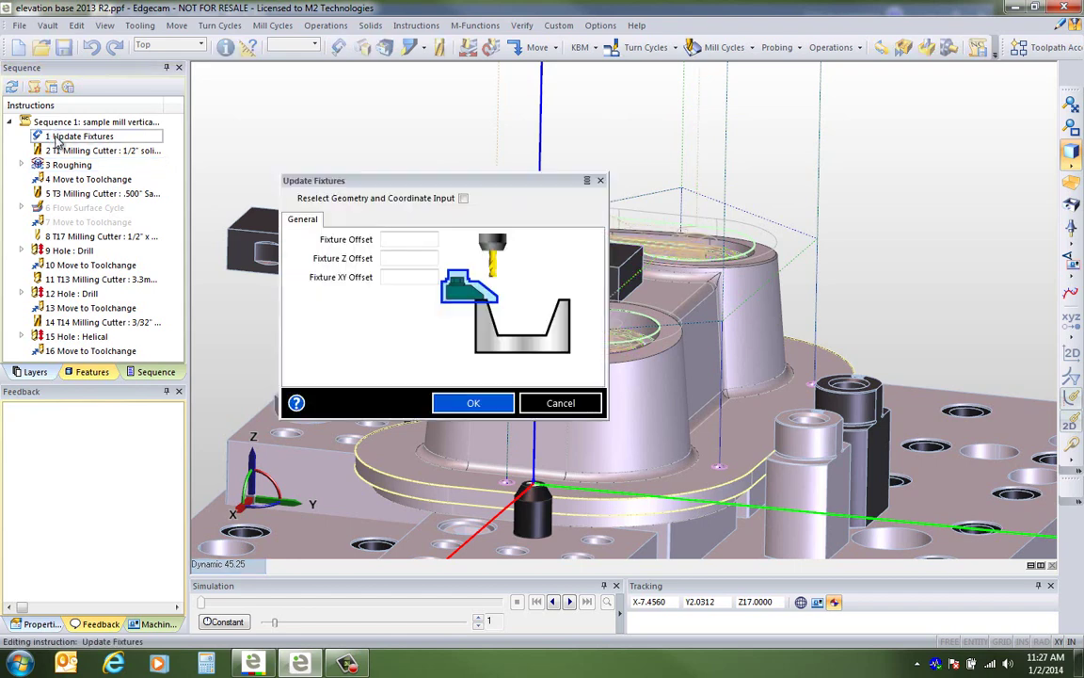
{"action": "left_click", "coordinate": [393, 240]}
{"action": "type", "text": "0.1"}
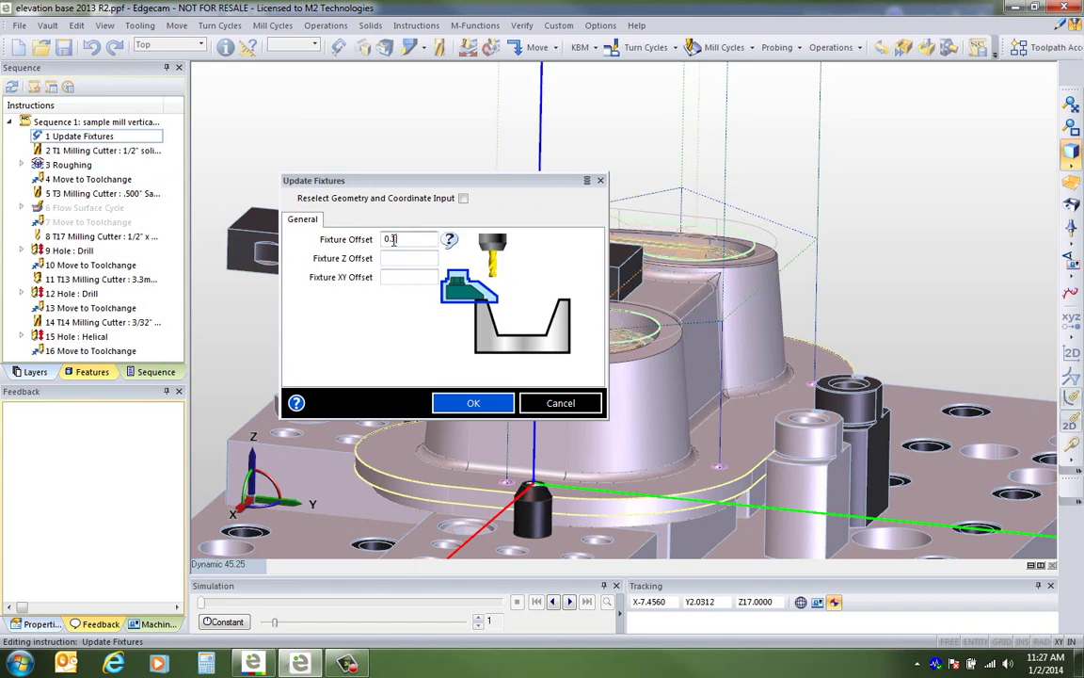
{"action": "left_click", "coordinate": [457, 406]}
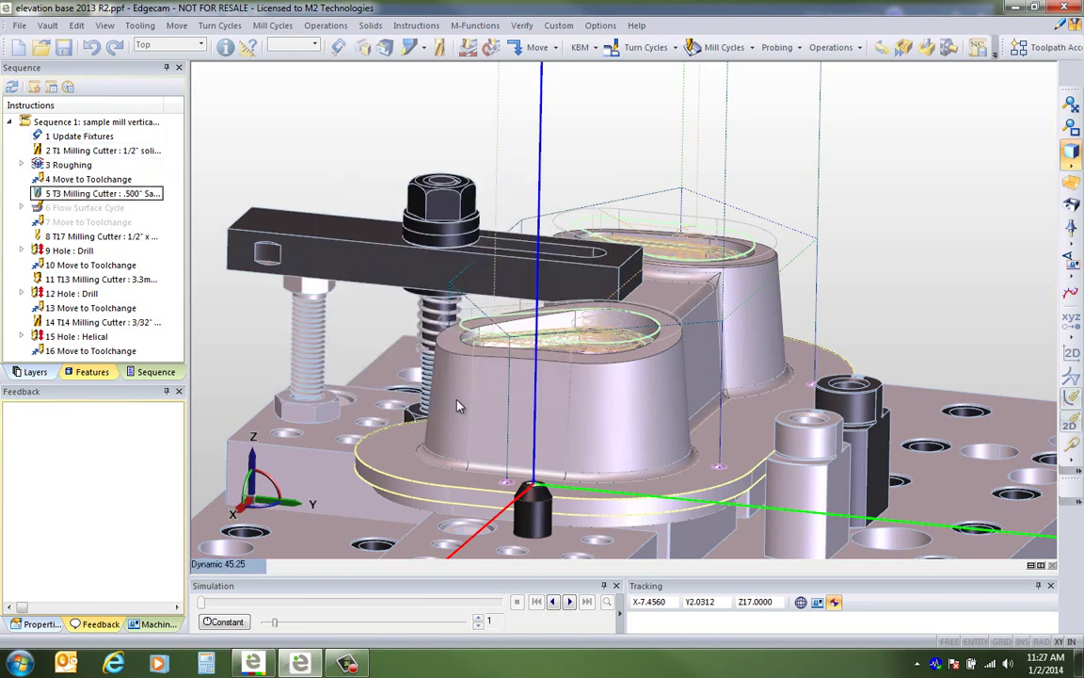
{"action": "left_click", "coordinate": [68, 164]}
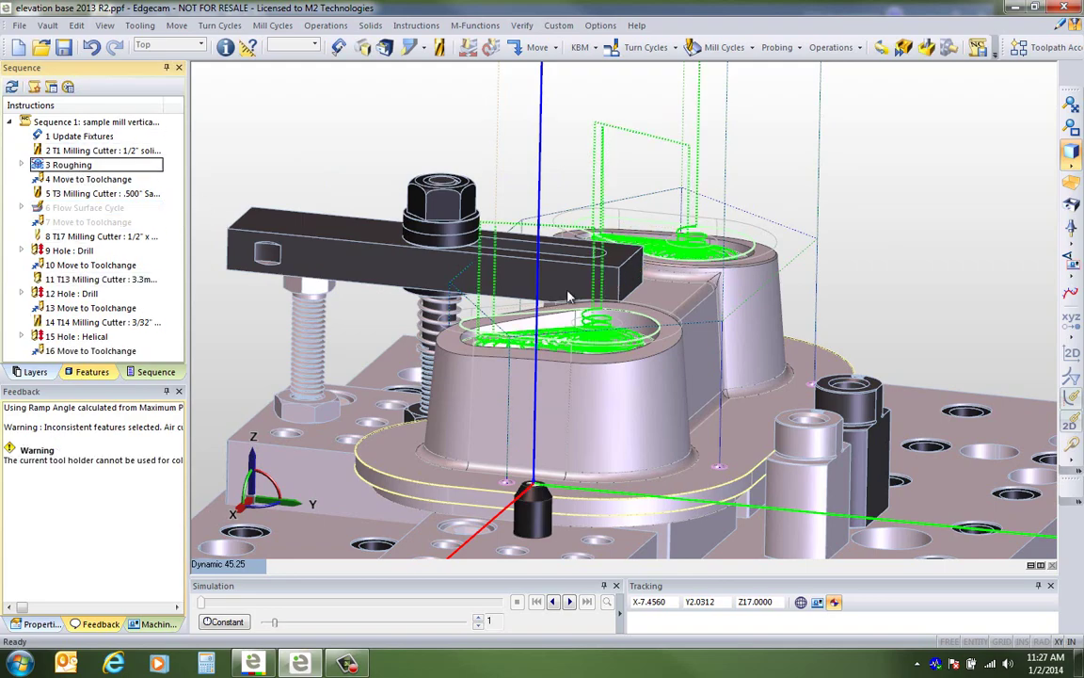
{"action": "middle_click_drag", "start_coordinate": [643, 328], "coordinate": [845, 320]}
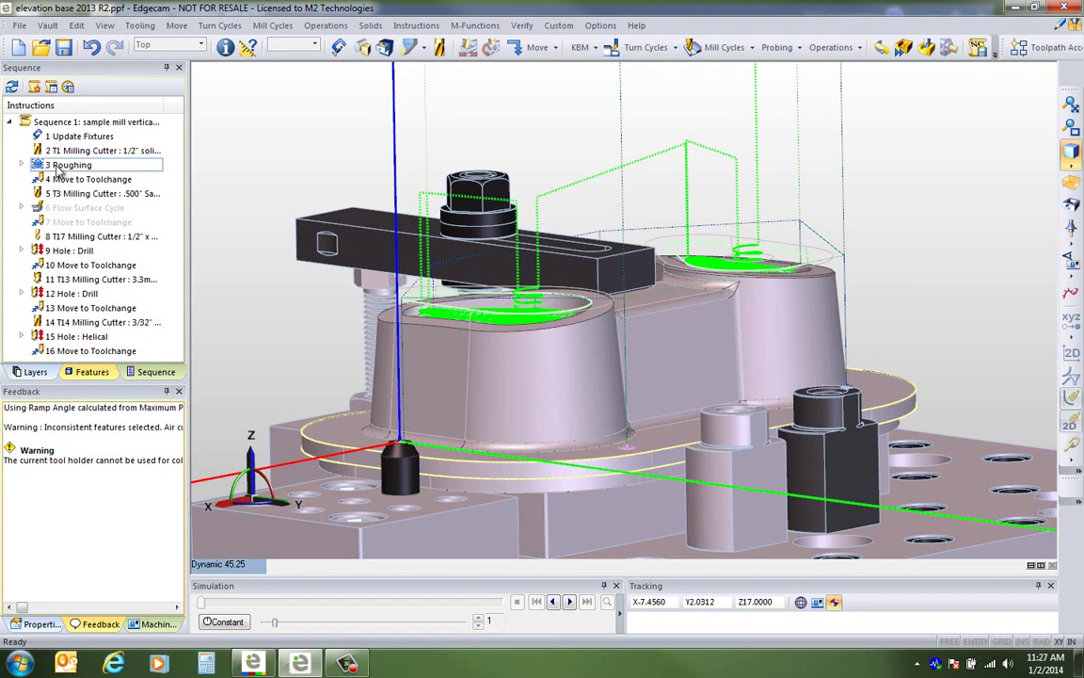
Step: Hide the Roughing toolpath and check how the first Hole : Drill cycle's rapid moves pass the clamp
{"action": "right_click", "coordinate": [58, 168]}
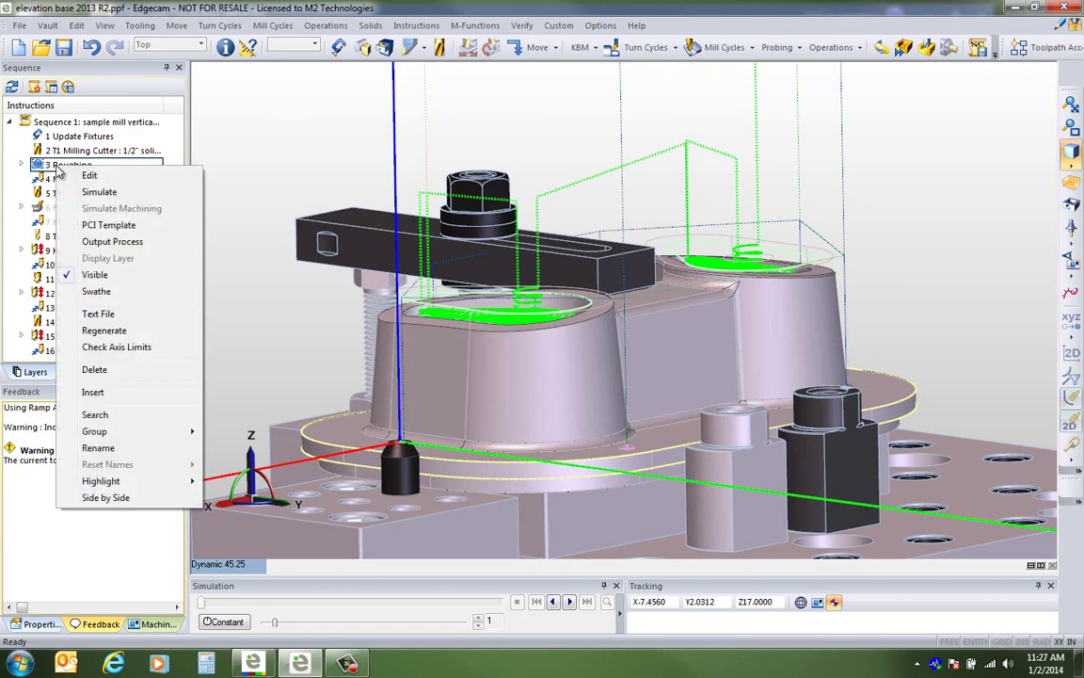
{"action": "left_click", "coordinate": [91, 275]}
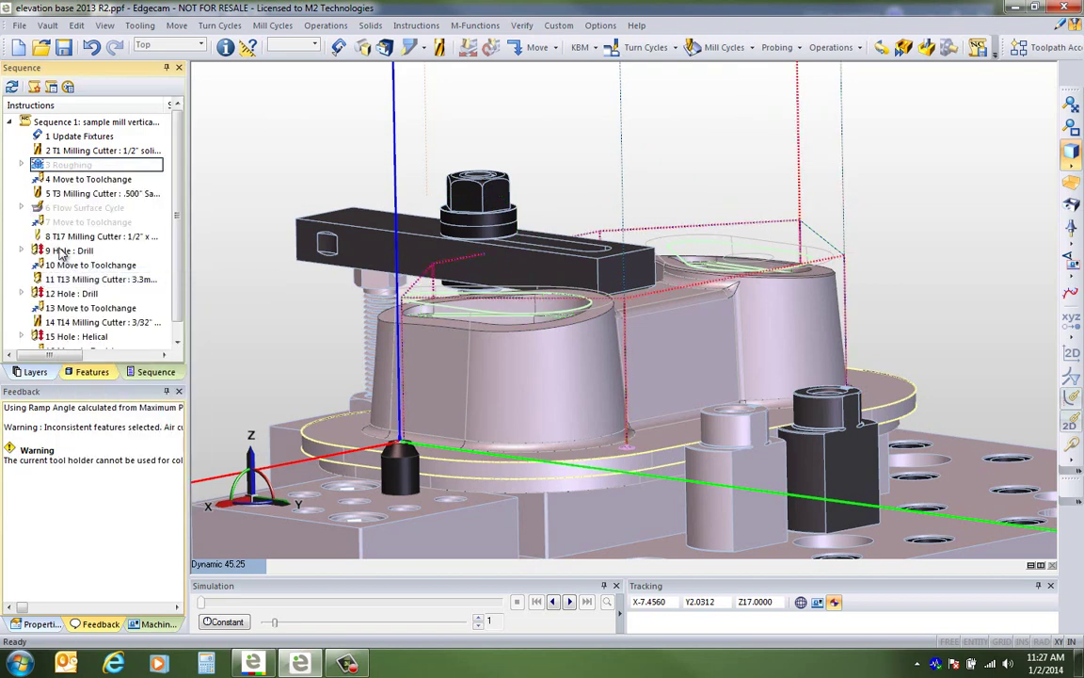
{"action": "left_click", "coordinate": [61, 251]}
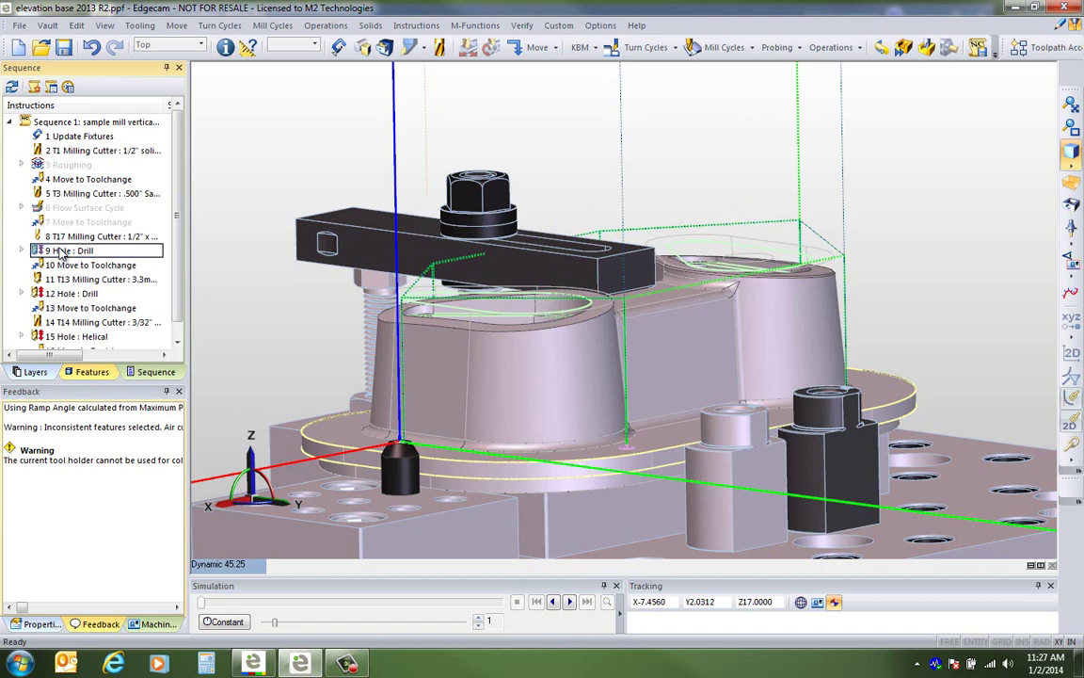
{"action": "middle_click_drag", "start_coordinate": [330, 247], "coordinate": [456, 338]}
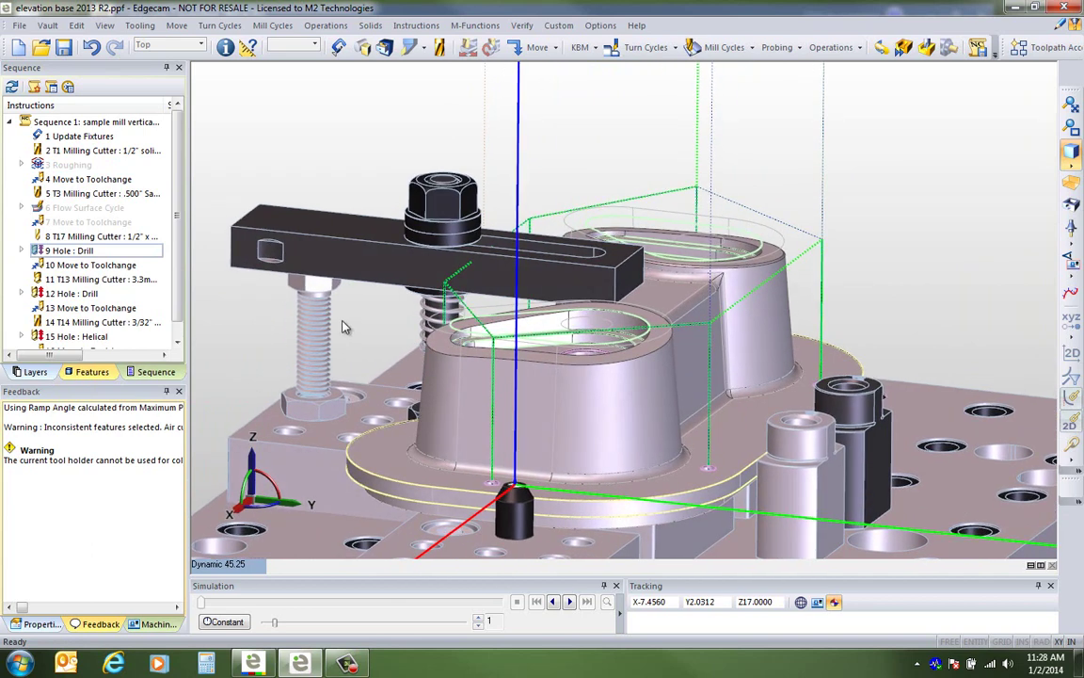
Step: Open all three Hole cycles for editing and associate the first drill cycle's clearance to Use Current Stock
{"action": "left_click", "coordinate": [67, 294], "text": "ctrl"}
{"action": "left_click", "coordinate": [68, 337], "text": "ctrl"}
{"action": "right_click", "coordinate": [58, 299]}
{"action": "left_click", "coordinate": [115, 21]}
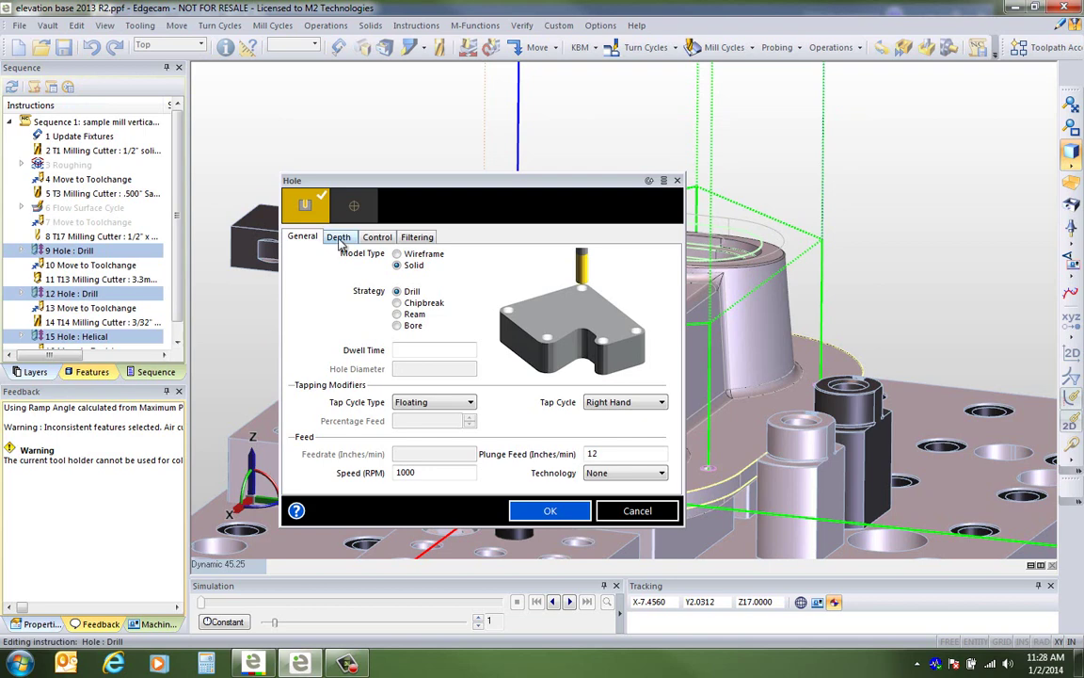
{"action": "left_click", "coordinate": [339, 237]}
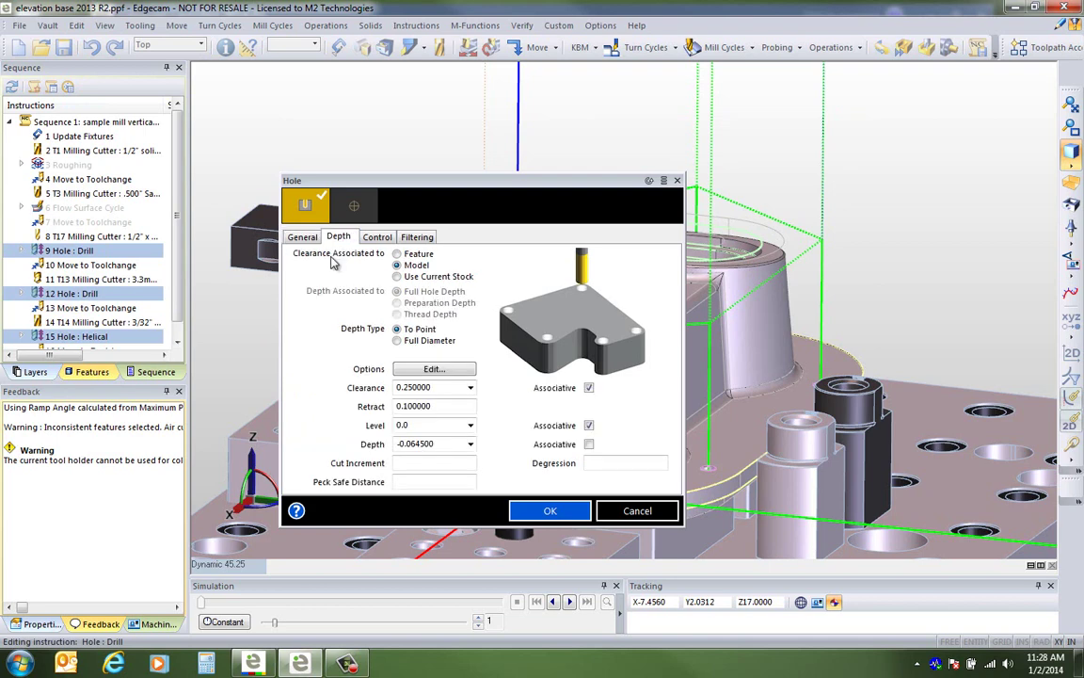
{"action": "left_click", "coordinate": [415, 278]}
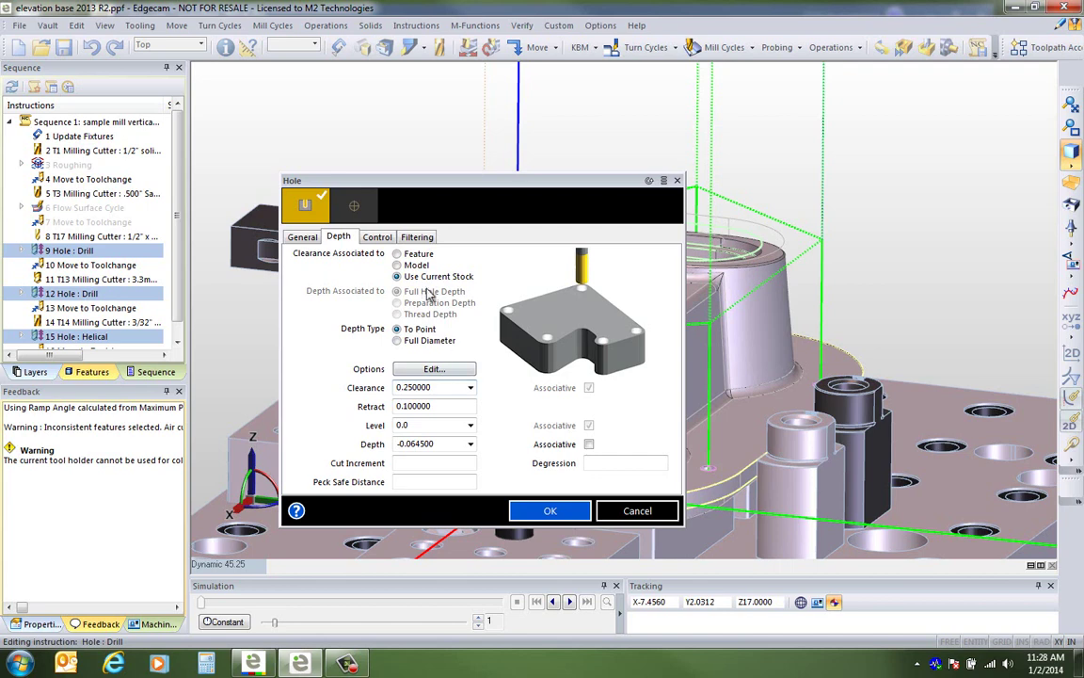
{"action": "left_click", "coordinate": [555, 513]}
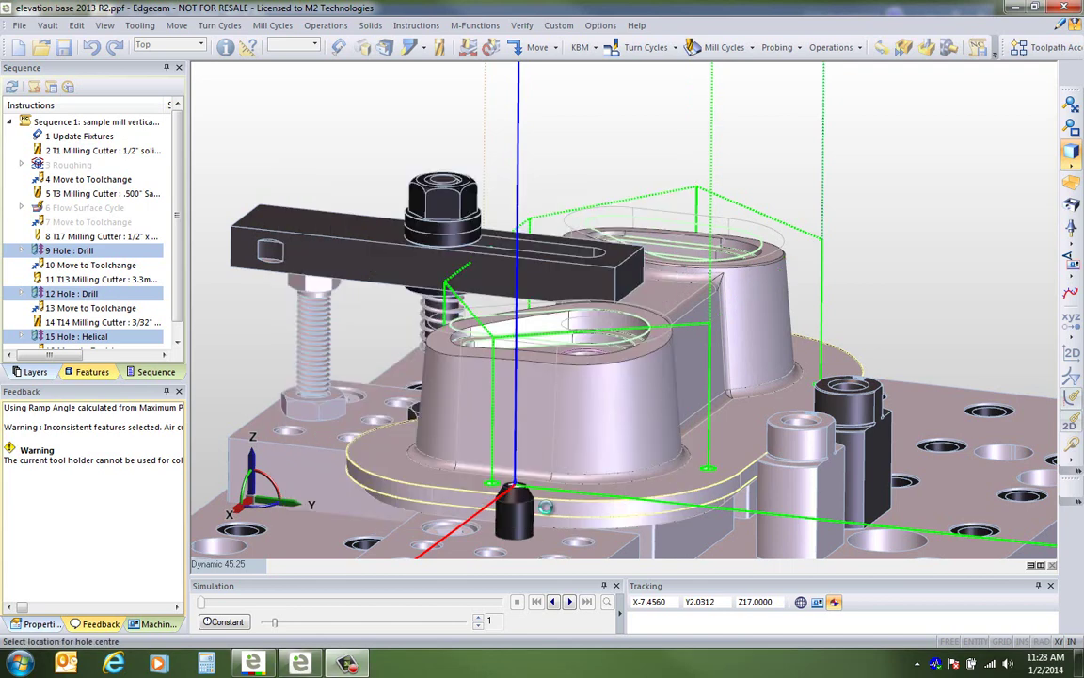
Step: Associate the clearance of the second drill cycle and the helical hole cycle to Use Current Stock
{"action": "left_click", "coordinate": [339, 237]}
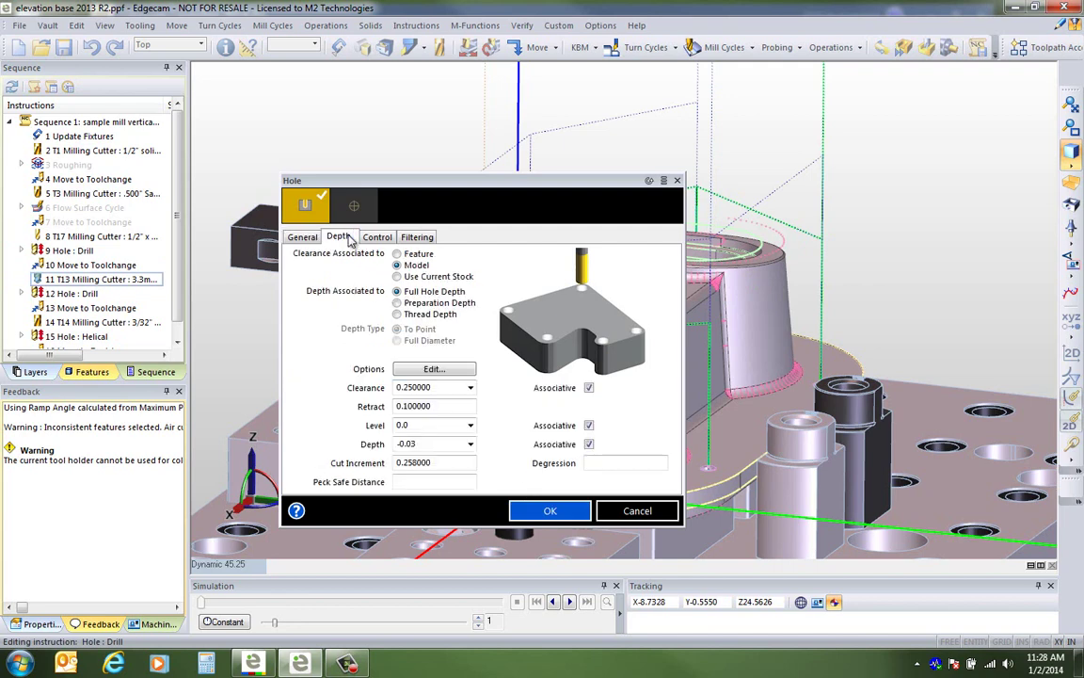
{"action": "left_click", "coordinate": [397, 276]}
{"action": "left_click", "coordinate": [551, 511]}
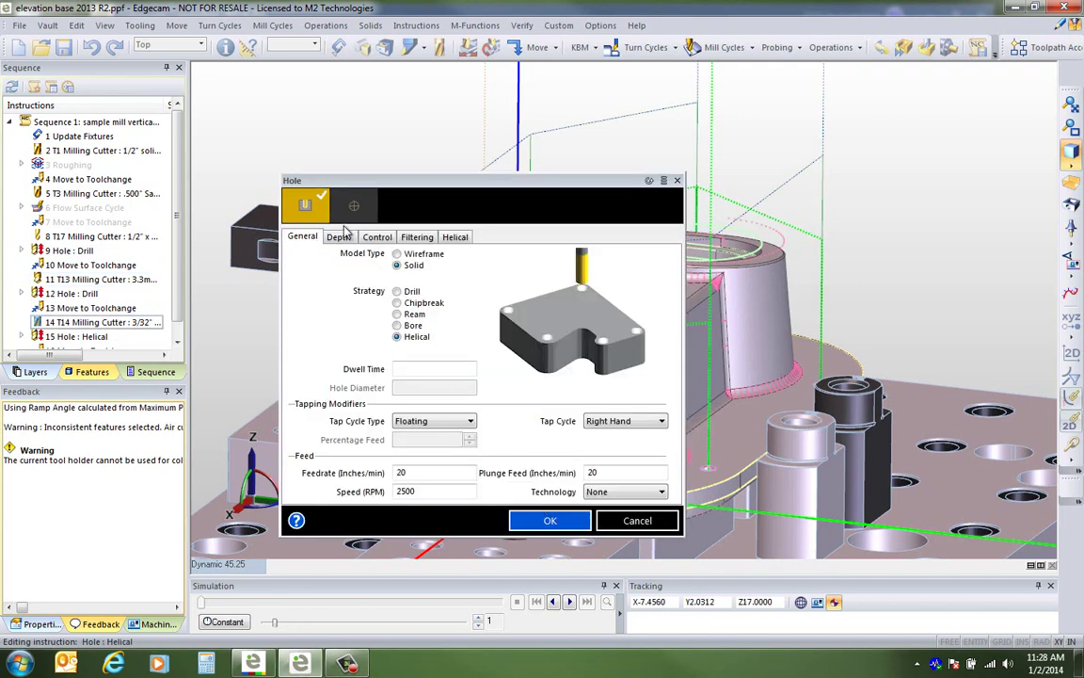
{"action": "left_click", "coordinate": [338, 237]}
{"action": "left_click", "coordinate": [397, 275]}
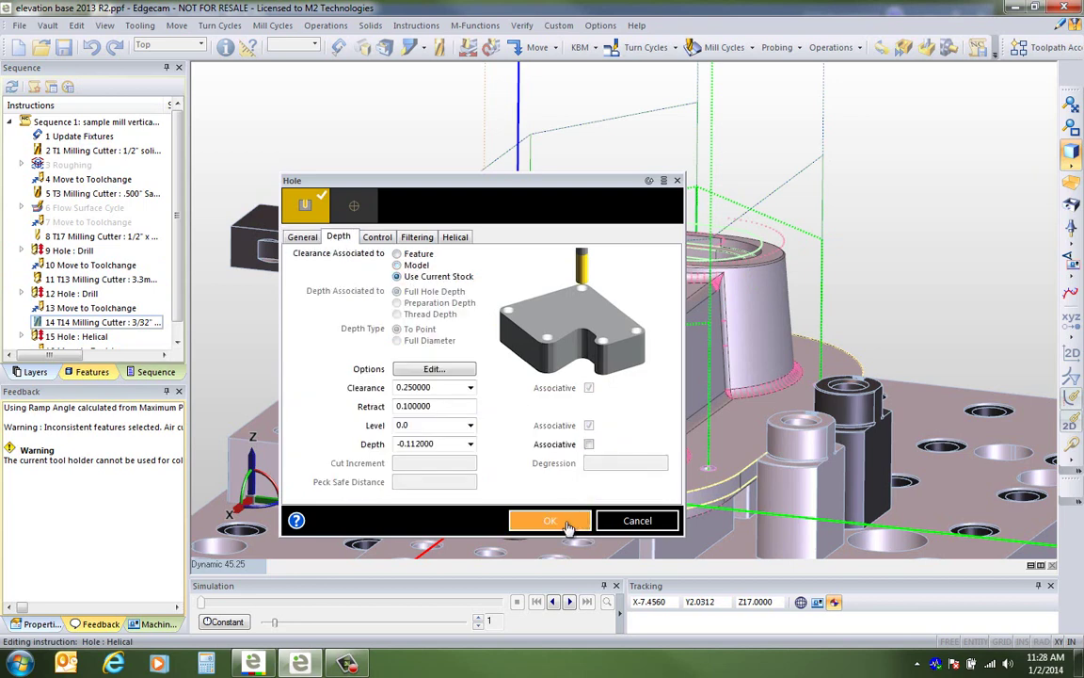
{"action": "left_click", "coordinate": [568, 523]}
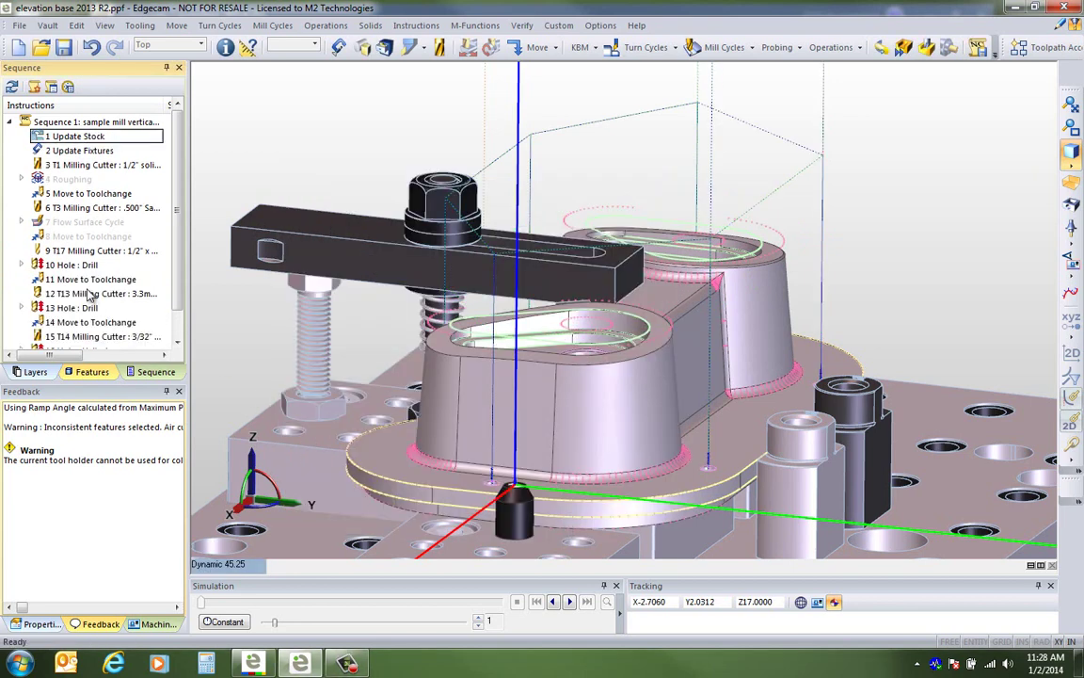
Step: Examine how the second Hole : Drill cycle's rapid links clear the clamp and the part from several angles
{"action": "left_click", "coordinate": [68, 313]}
{"action": "mouse_move", "coordinate": [527, 310]}
{"action": "middle_mouse_down"}
{"action": "mouse_move", "coordinate": [616, 316]}
{"action": "mouse_move", "coordinate": [524, 292]}
{"action": "middle_mouse_up"}
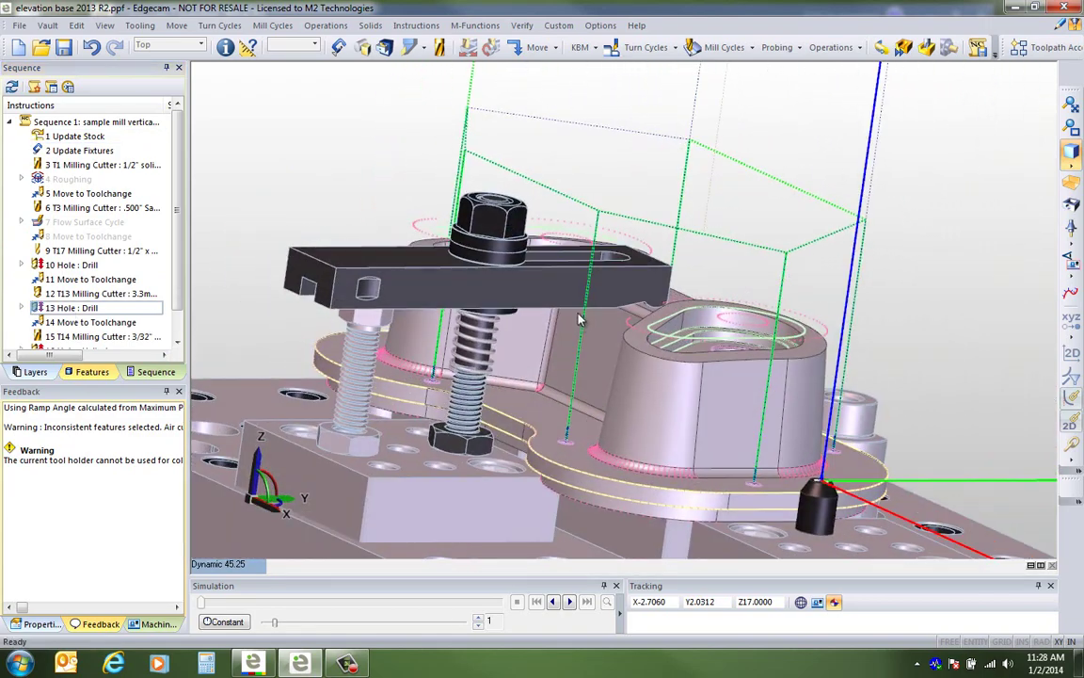
{"action": "middle_click_drag", "start_coordinate": [475, 144], "coordinate": [505, 164]}
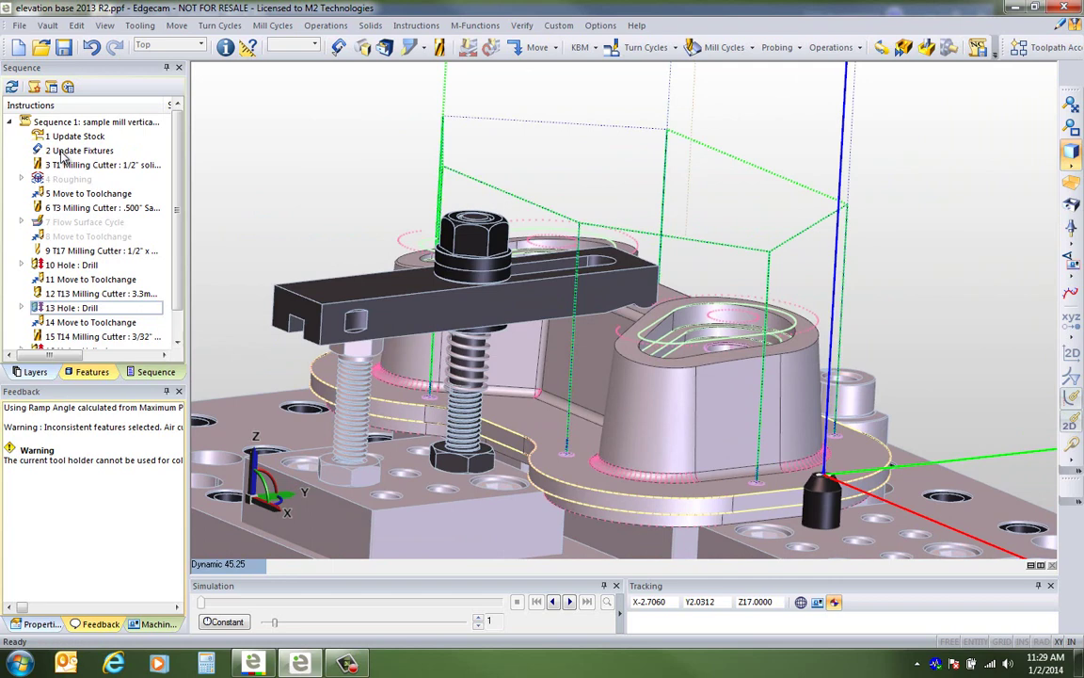
{"action": "left_click_drag", "start_coordinate": [178, 295], "coordinate": [181, 339]}
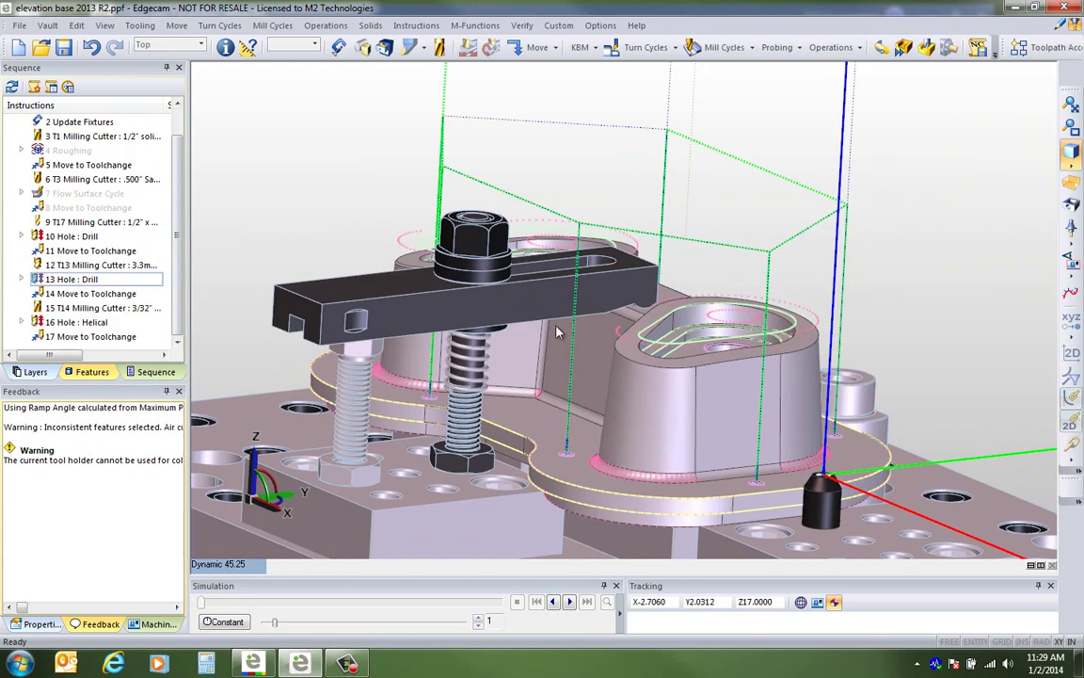
{"action": "middle_click_drag", "start_coordinate": [691, 335], "coordinate": [640, 348]}
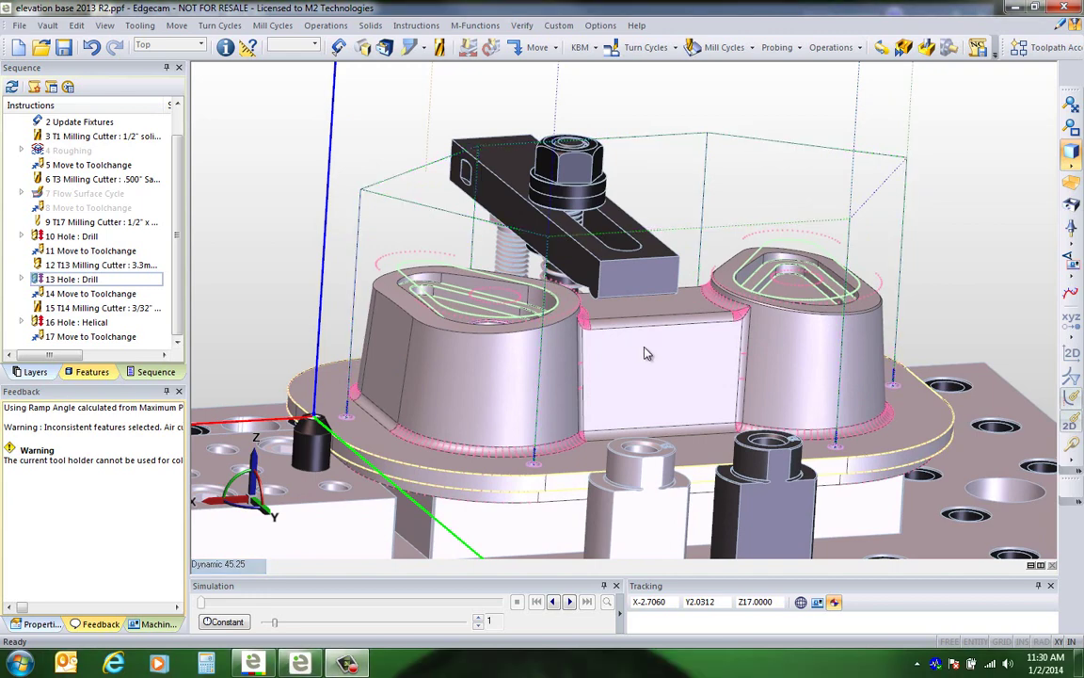
Step: Preview the Protect Solid option in the check surface settings of a new Profiling cycle, and cancel the cycle
{"action": "left_click", "coordinate": [704, 52]}
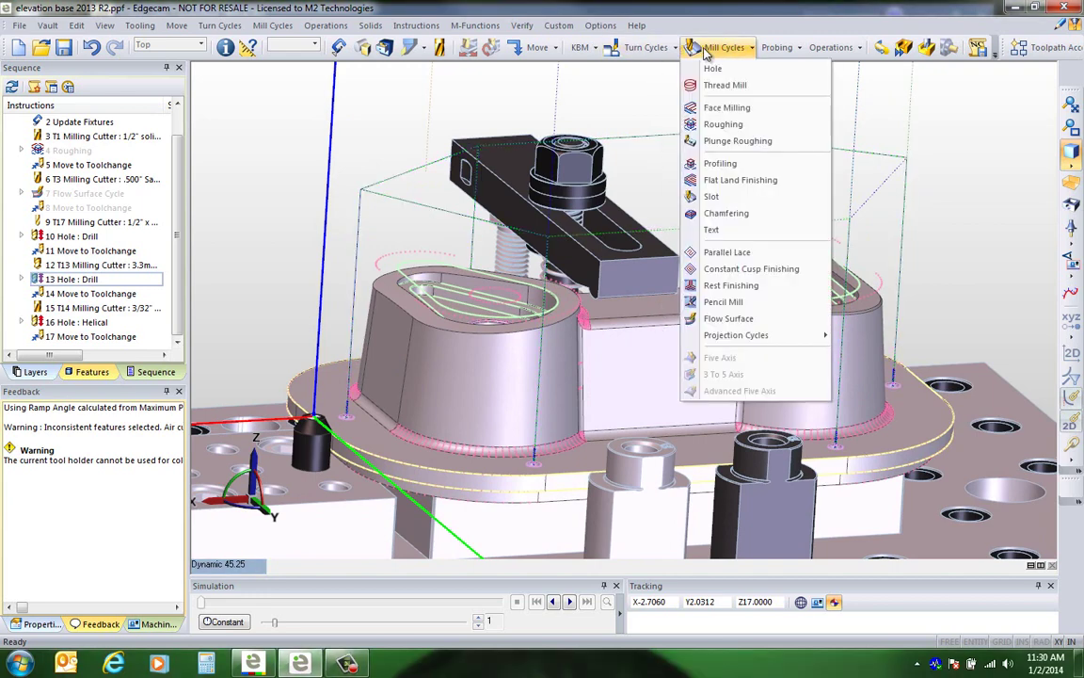
{"action": "left_click", "coordinate": [706, 161]}
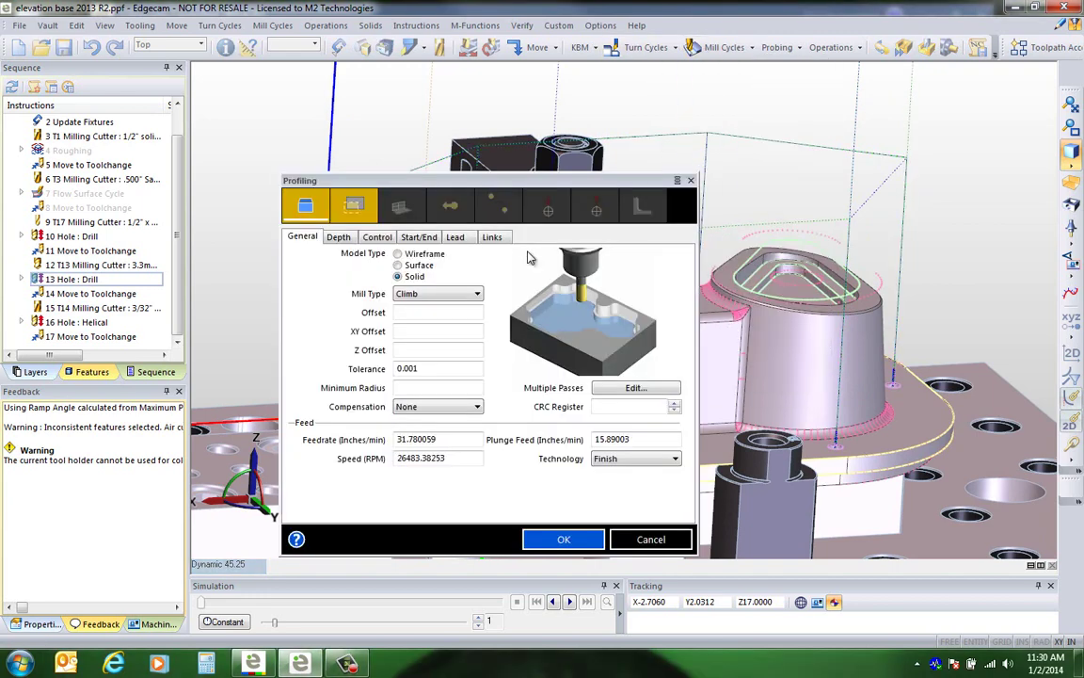
{"action": "left_click", "coordinate": [376, 236]}
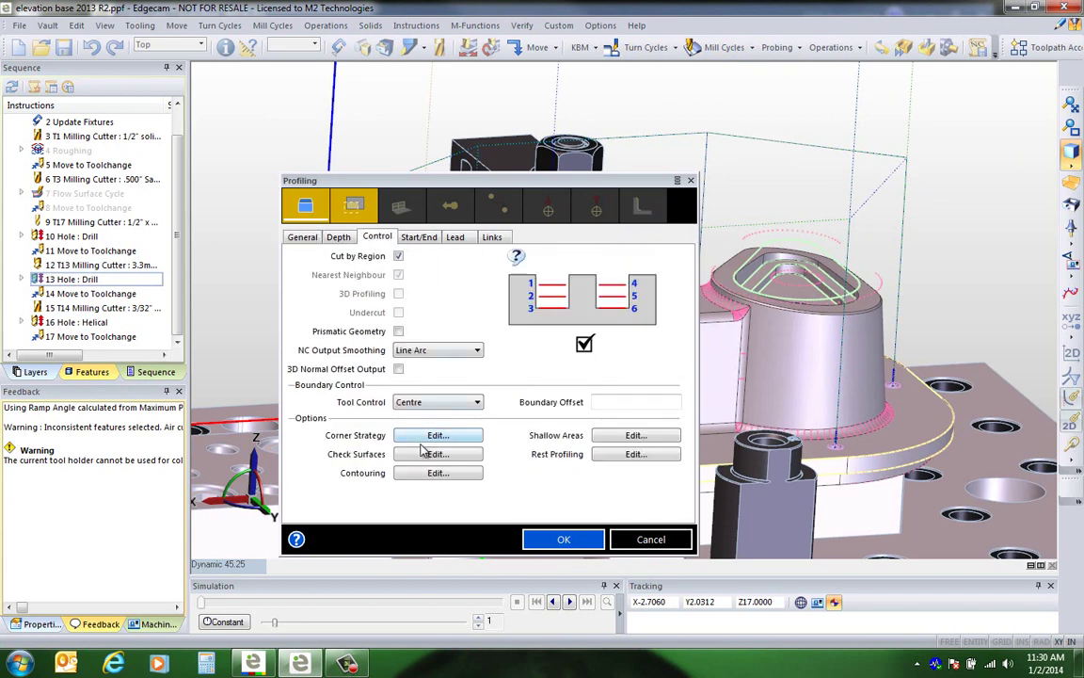
{"action": "left_click", "coordinate": [420, 456]}
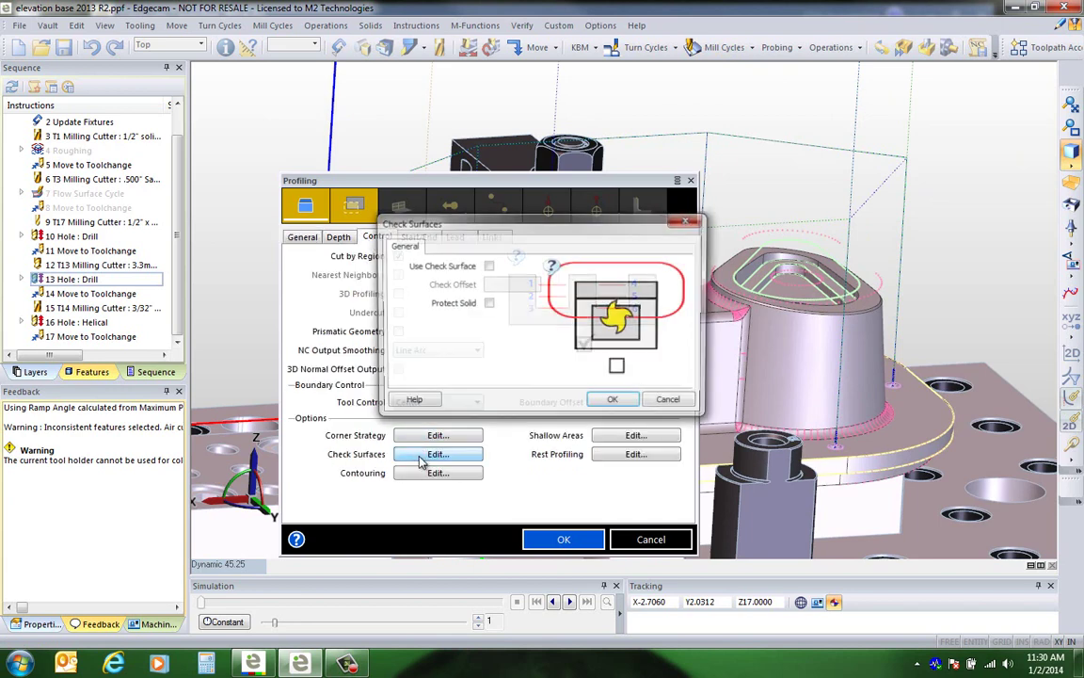
{"action": "left_click", "coordinate": [488, 303]}
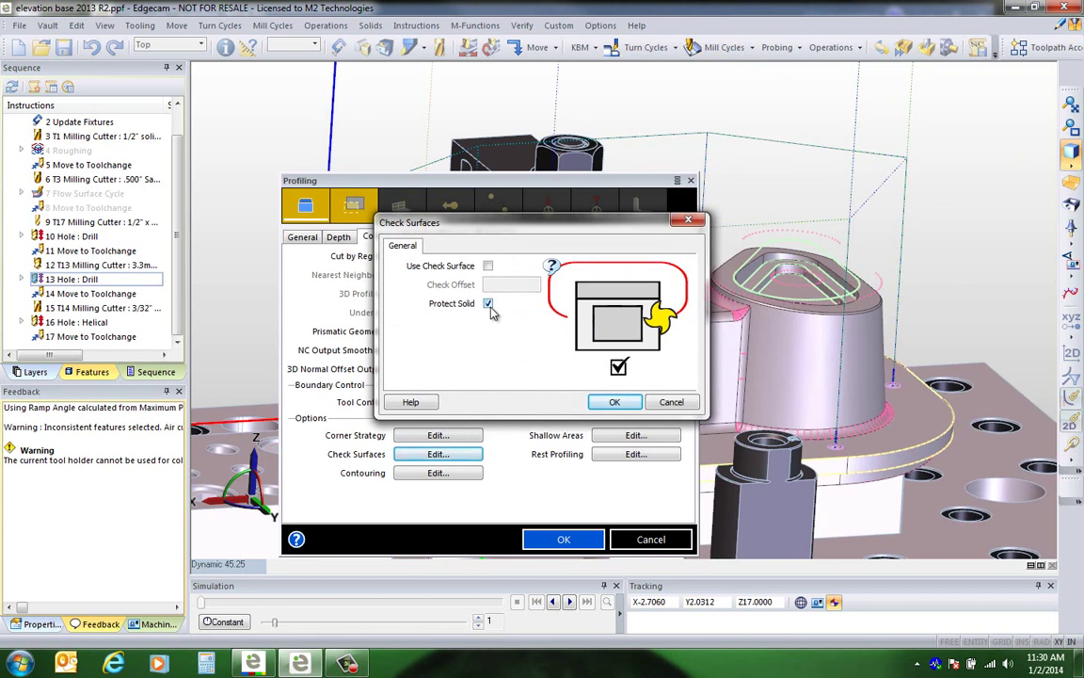
{"action": "left_click", "coordinate": [674, 403]}
{"action": "left_click", "coordinate": [656, 534]}
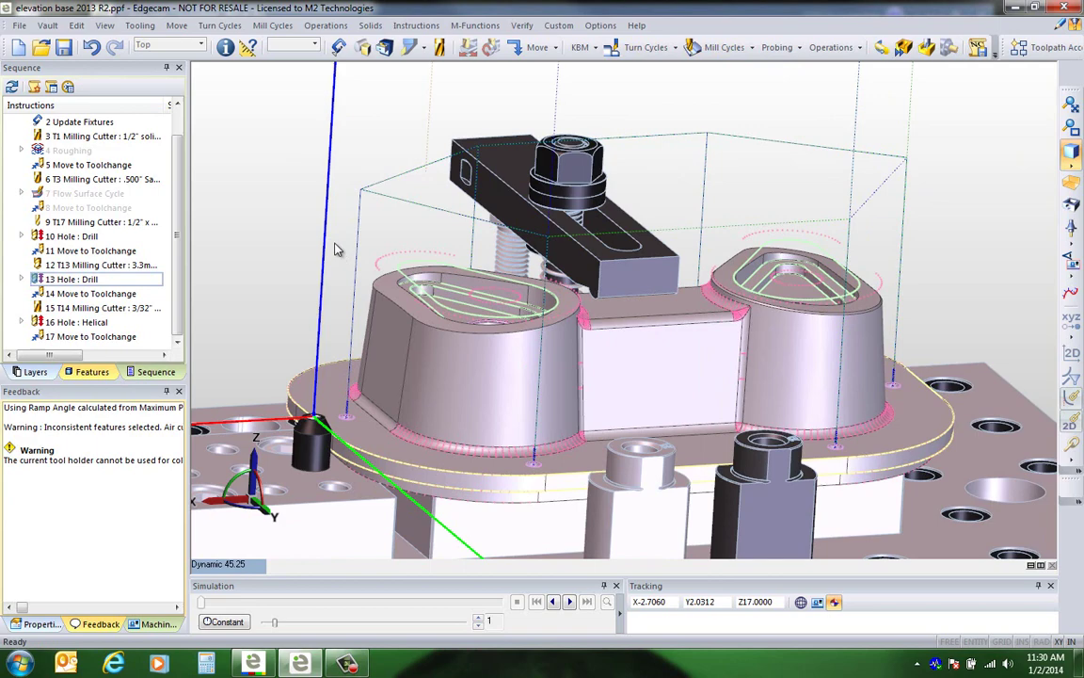
Step: Customise the interface by adding the Chamfering command from the Mill Cycles category beside Help in the main command row
{"action": "middle_click_drag", "start_coordinate": [307, 311], "coordinate": [580, 296]}
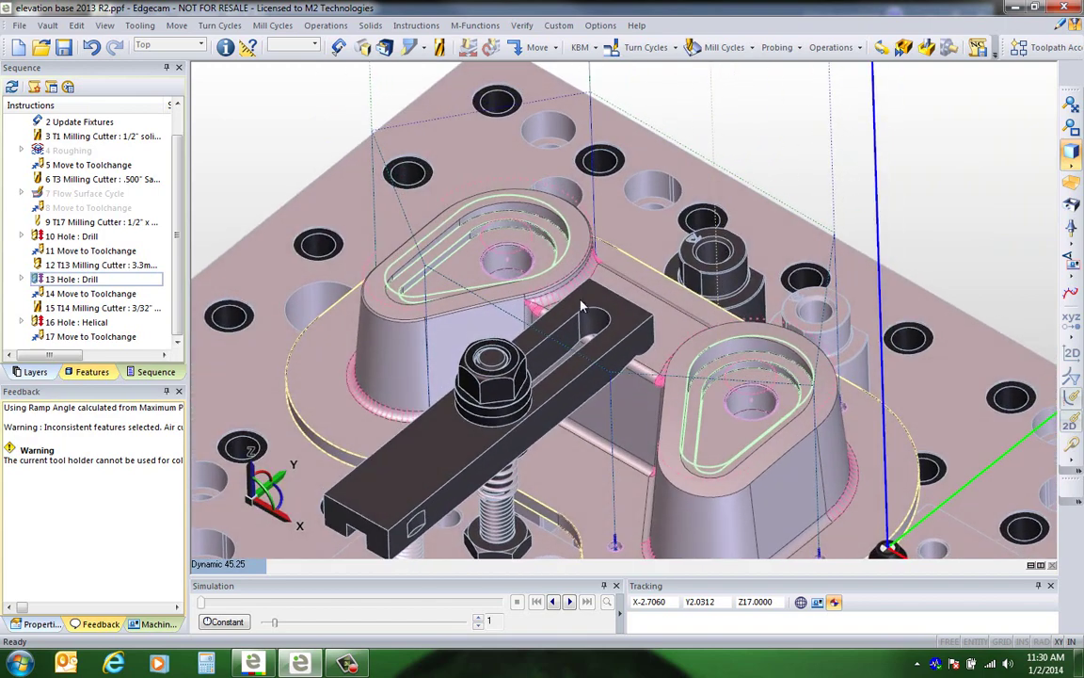
{"action": "scroll", "coordinate": [581, 297], "scroll_direction": "up", "scroll_amount": 2}
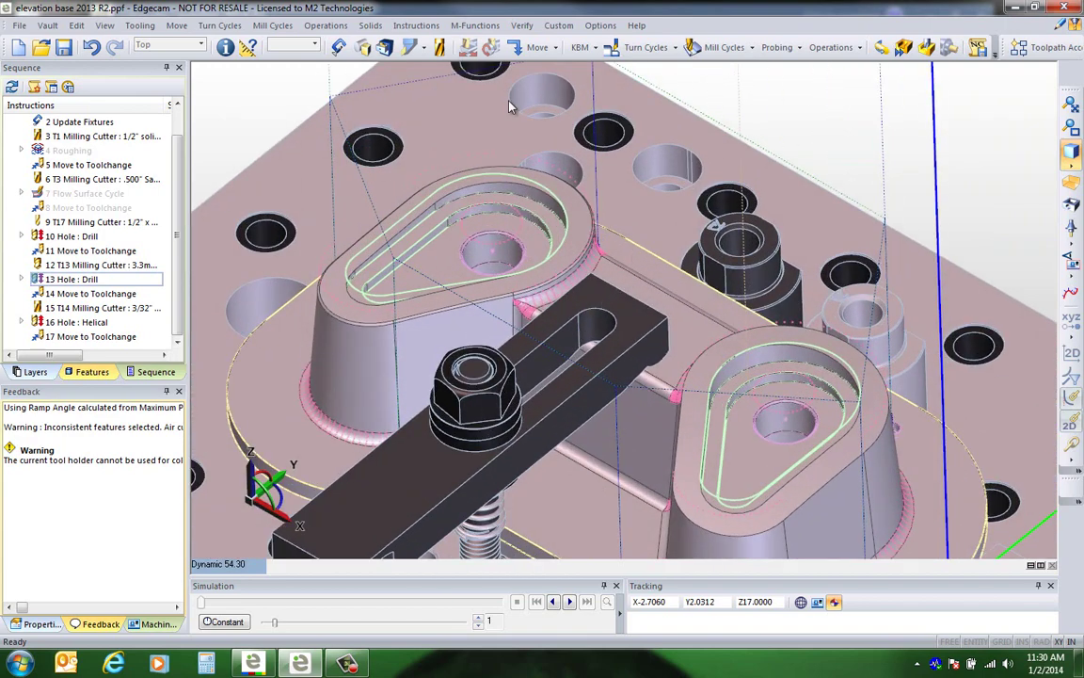
{"action": "right_click", "coordinate": [438, 52]}
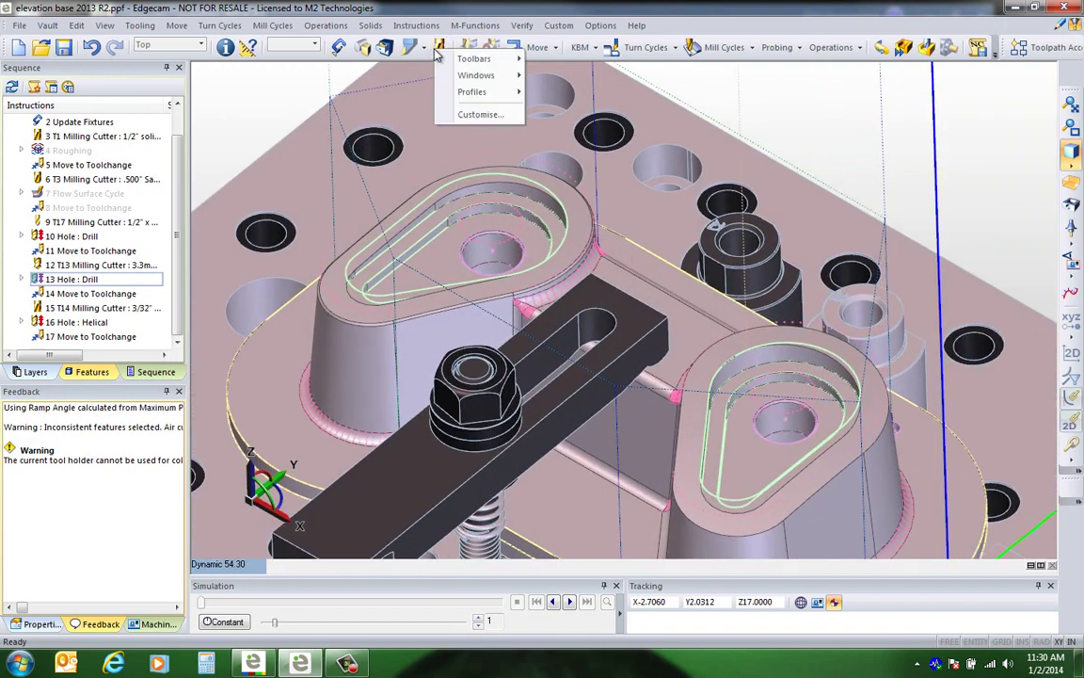
{"action": "left_click", "coordinate": [449, 111]}
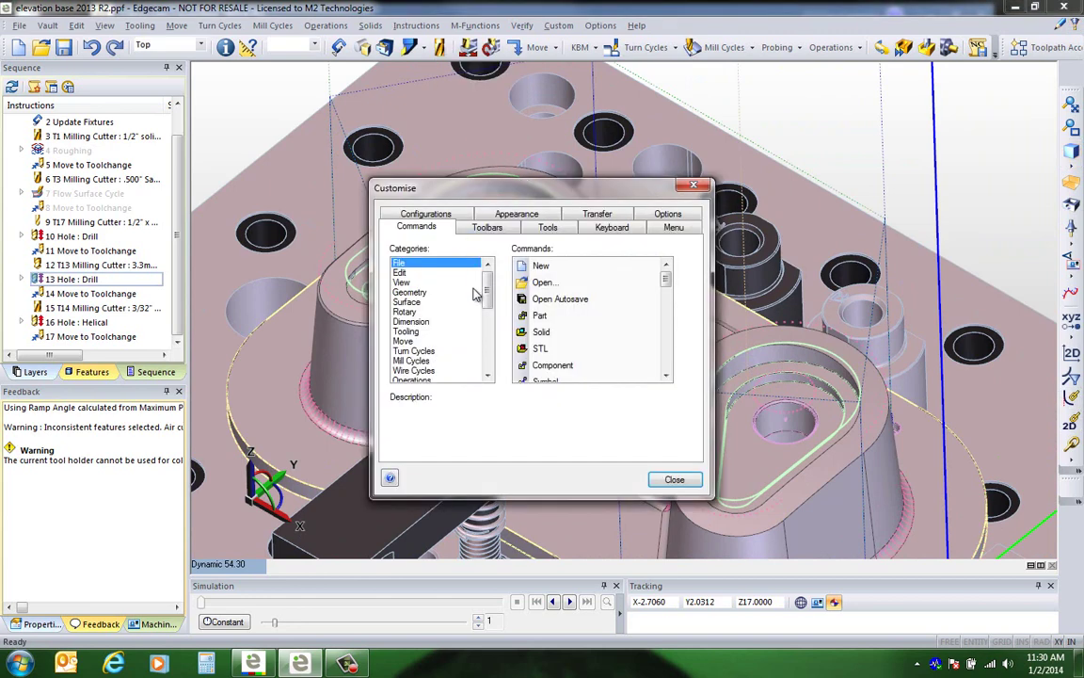
{"action": "left_click", "coordinate": [415, 362]}
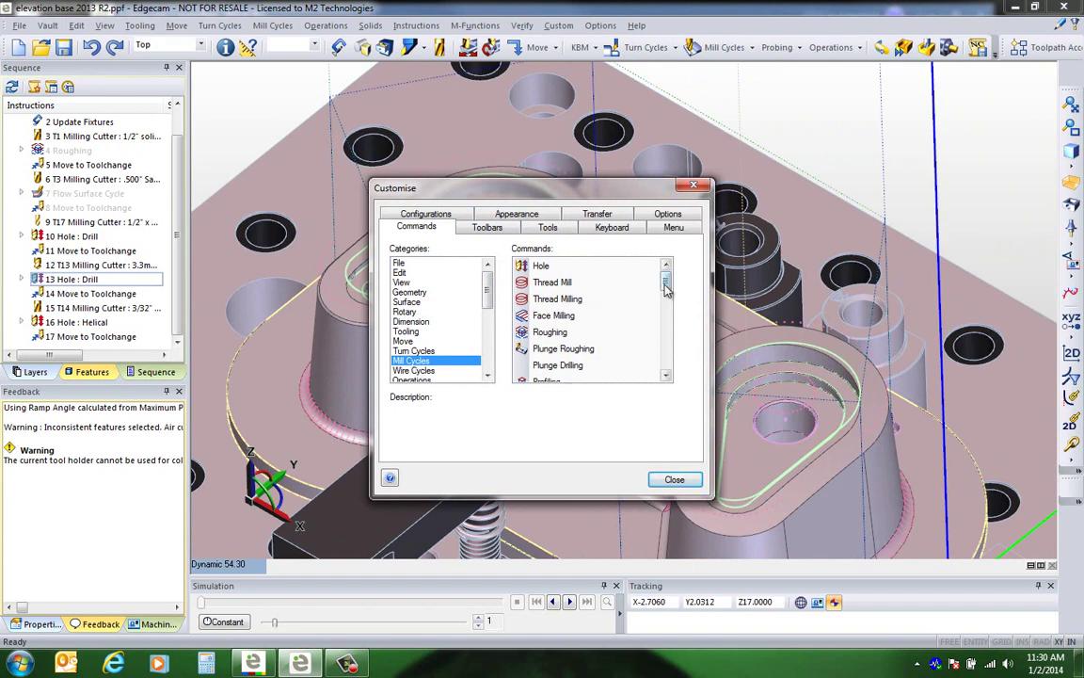
{"action": "left_click_drag", "start_coordinate": [667, 281], "coordinate": [609, 305]}
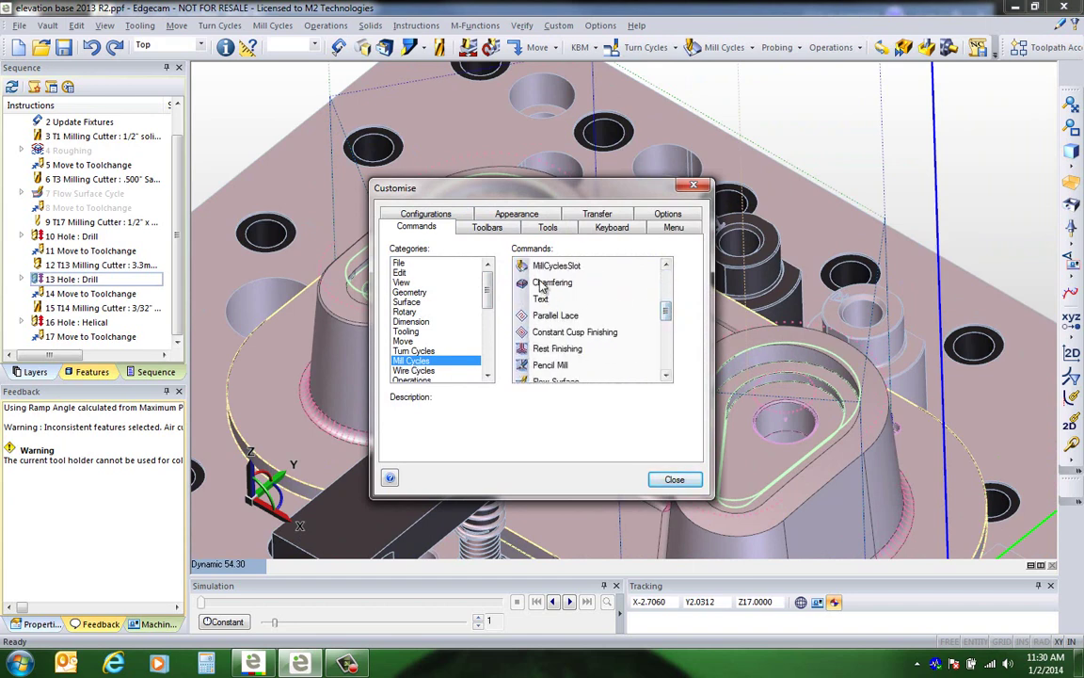
{"action": "left_click_drag", "start_coordinate": [542, 286], "coordinate": [726, 201]}
{"action": "left_click", "coordinate": [684, 22]}
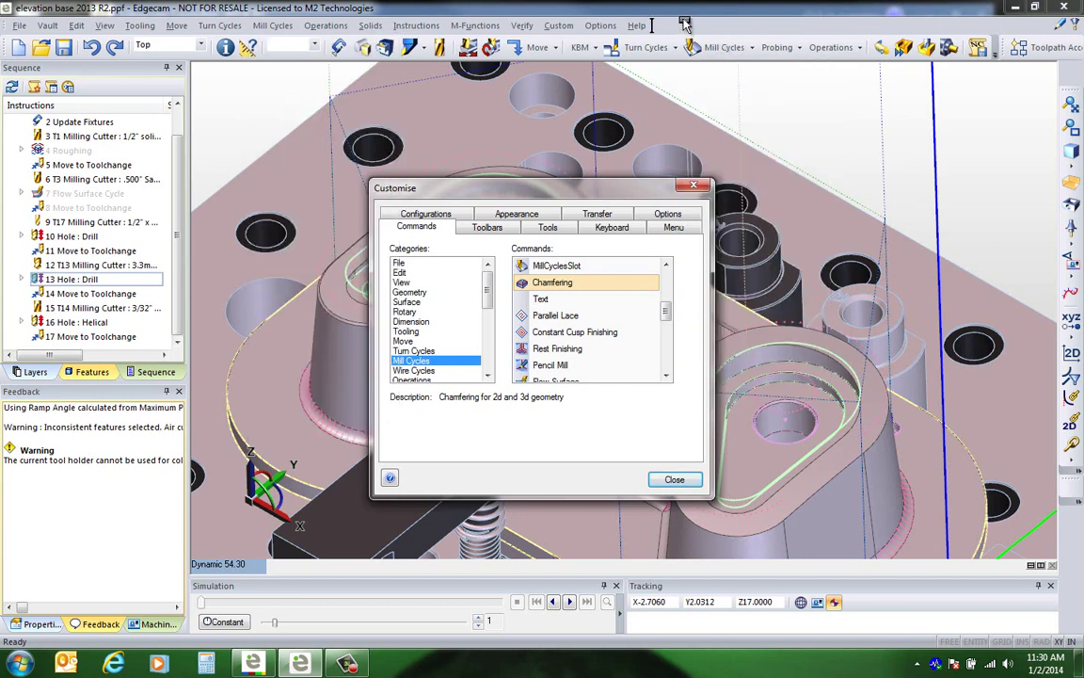
{"action": "left_click_drag", "start_coordinate": [684, 23], "coordinate": [686, 26]}
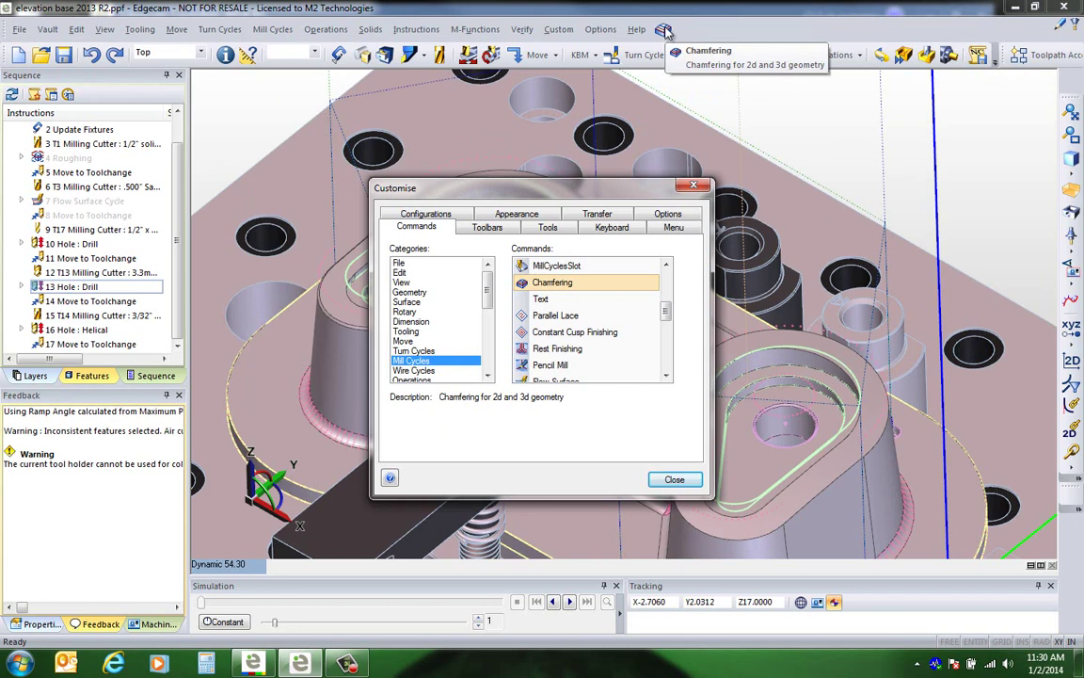
{"action": "key", "text": "Escape"}
Step: Set up a solid-model Chamfering cycle with Use Feature Information enabled and the chamfer type set to Chamfer
{"action": "left_click", "coordinate": [664, 29]}
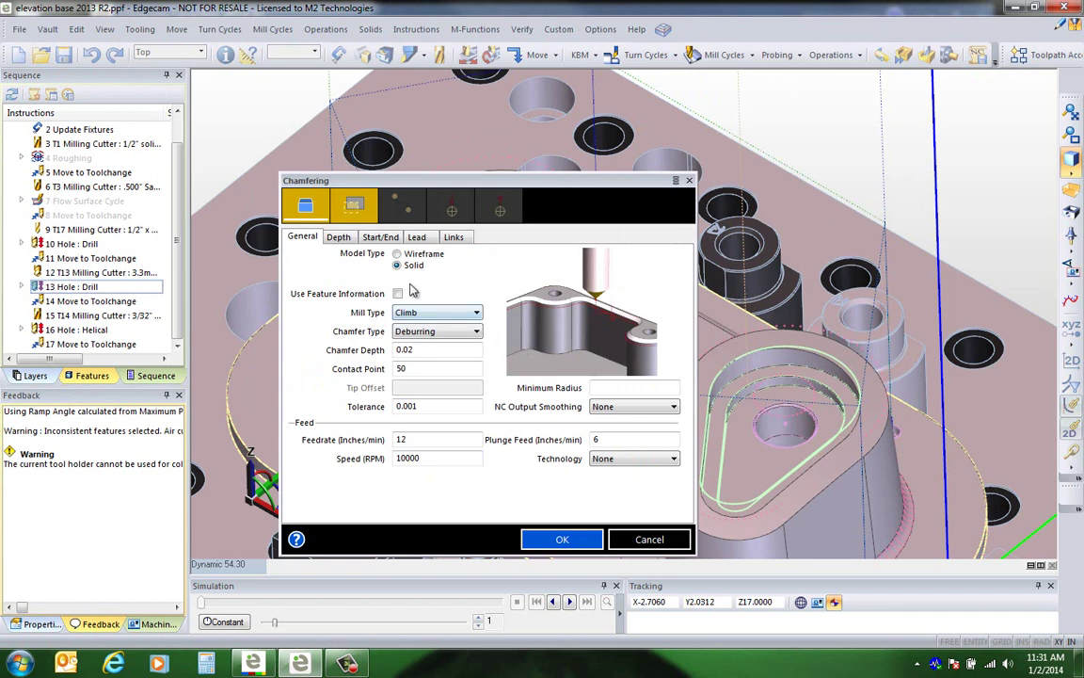
{"action": "left_click", "coordinate": [429, 352]}
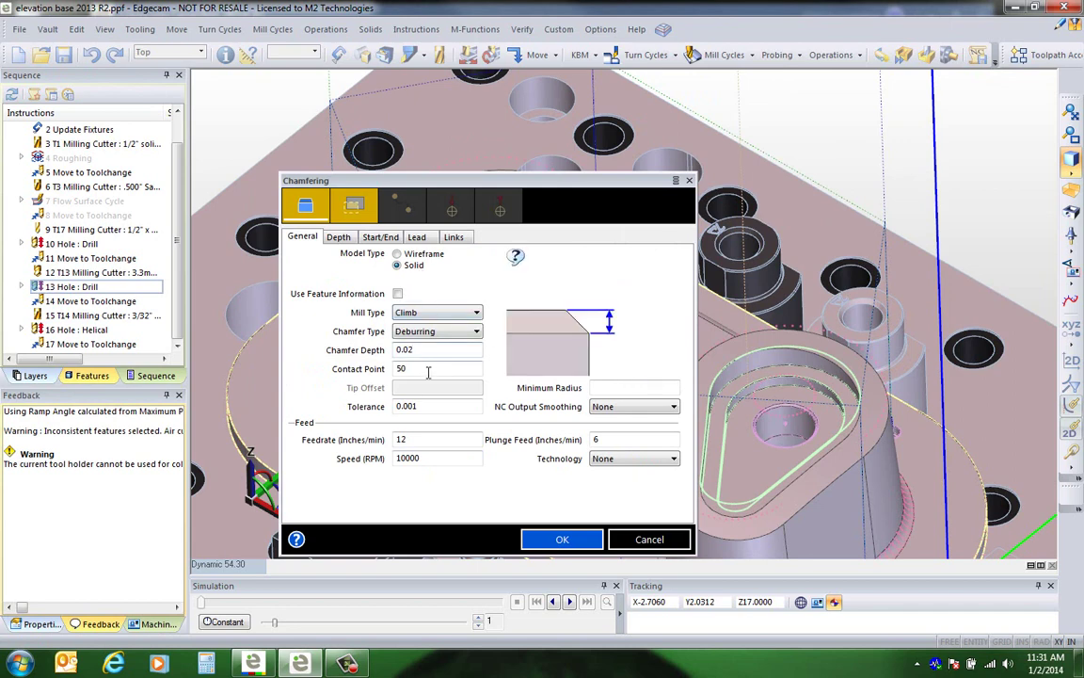
{"action": "left_click", "coordinate": [426, 369]}
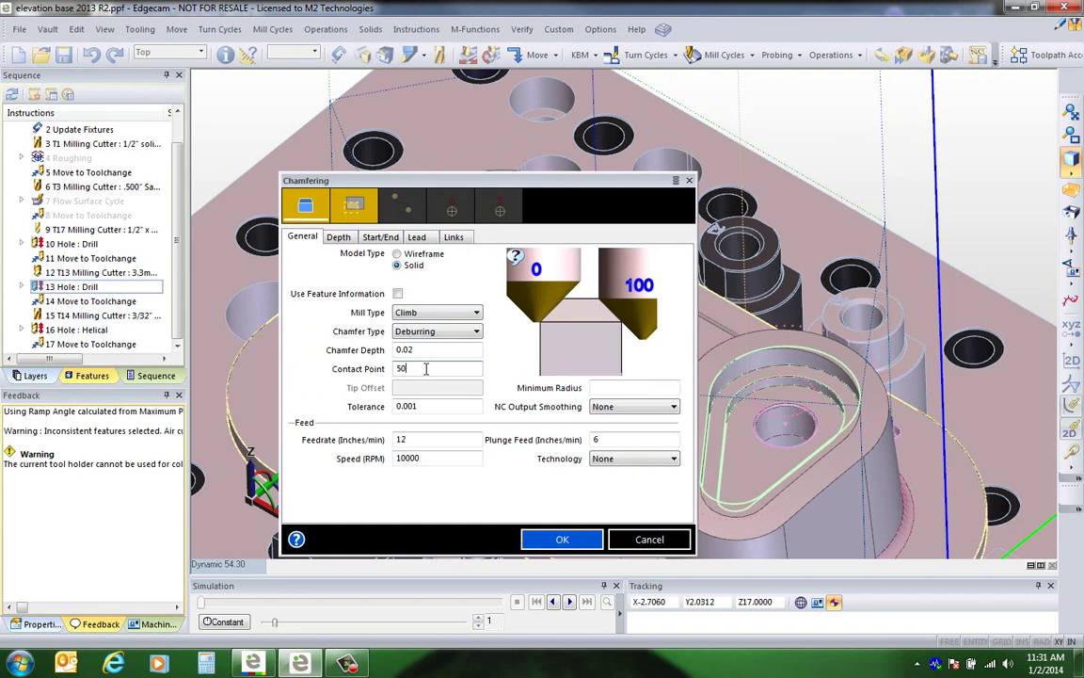
{"action": "left_click", "coordinate": [399, 293]}
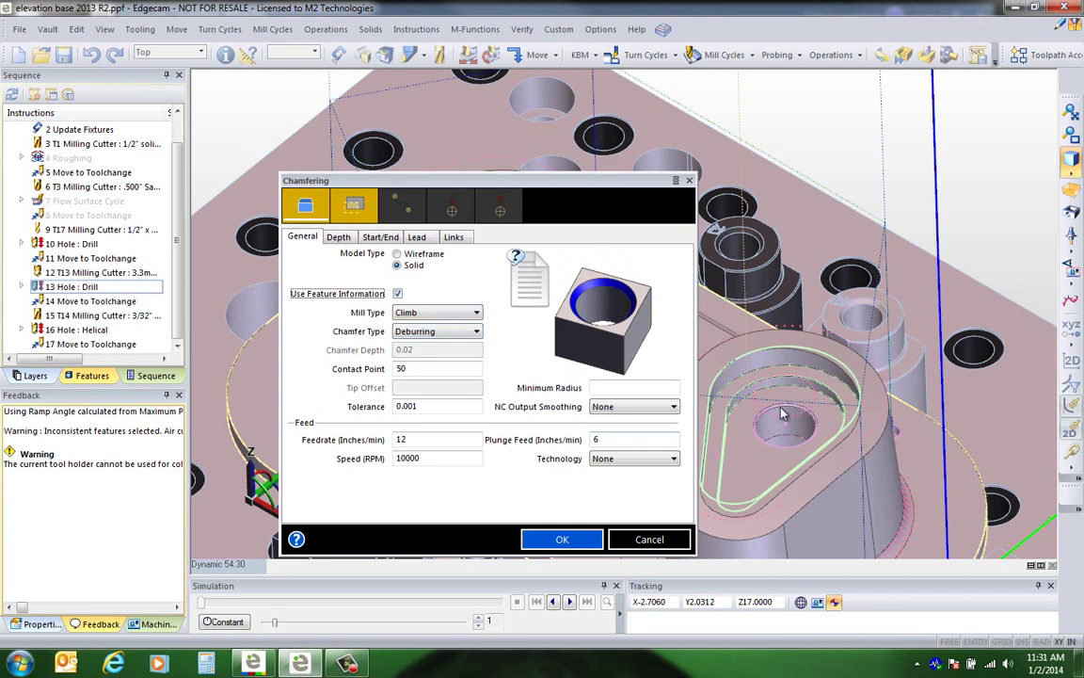
{"action": "left_click", "coordinate": [428, 331]}
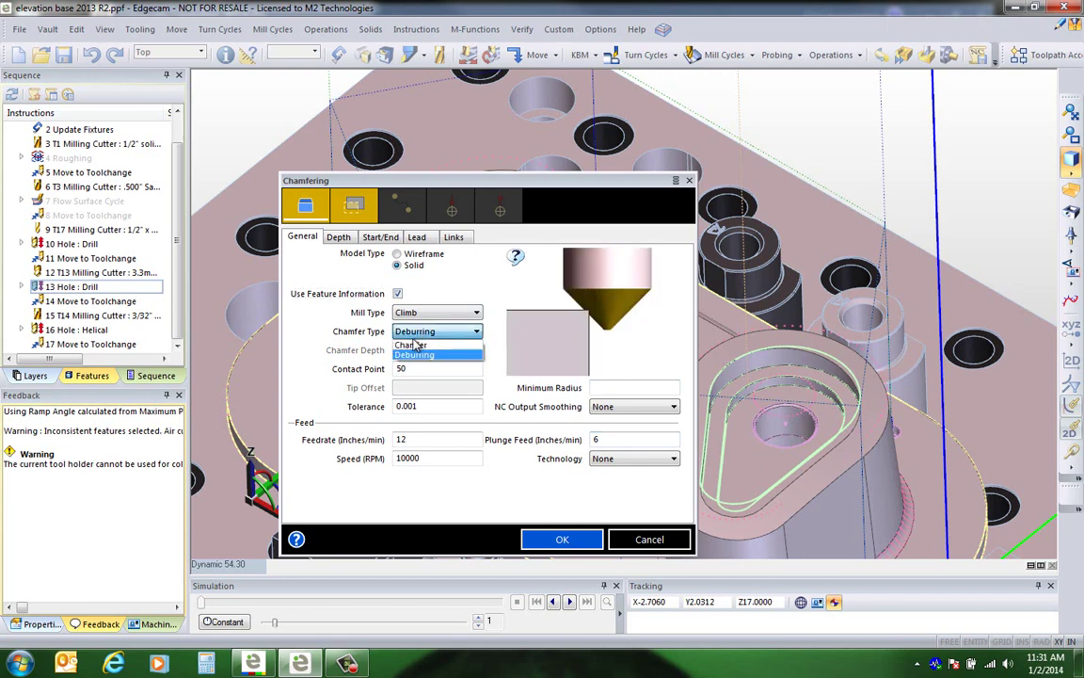
{"action": "left_click", "coordinate": [411, 344]}
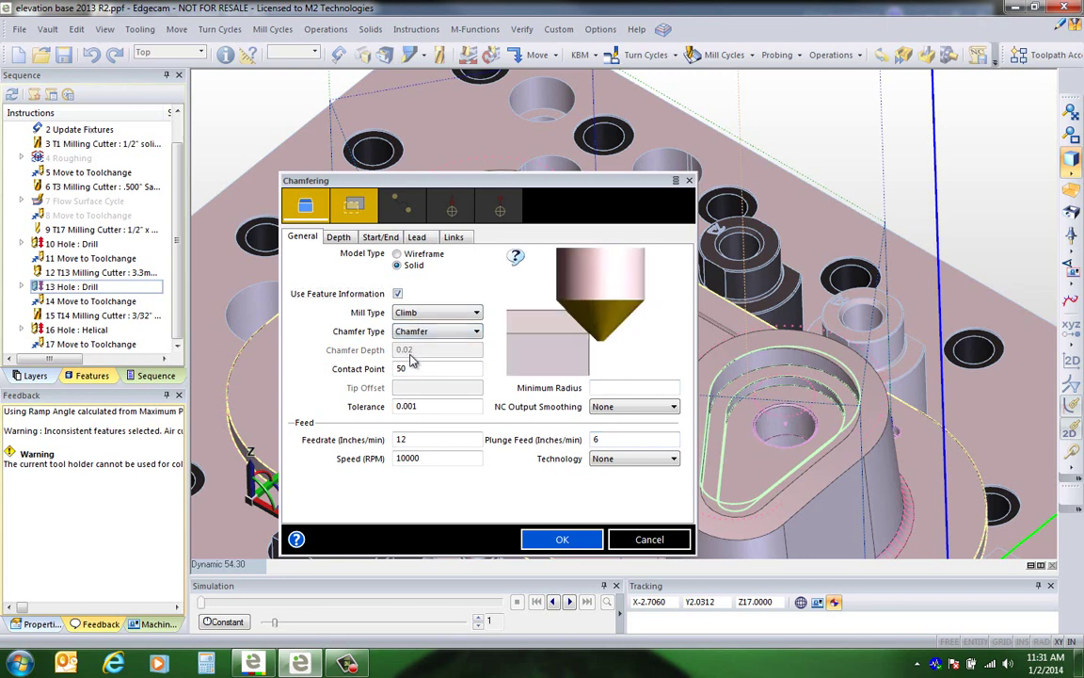
{"action": "left_click", "coordinate": [411, 369]}
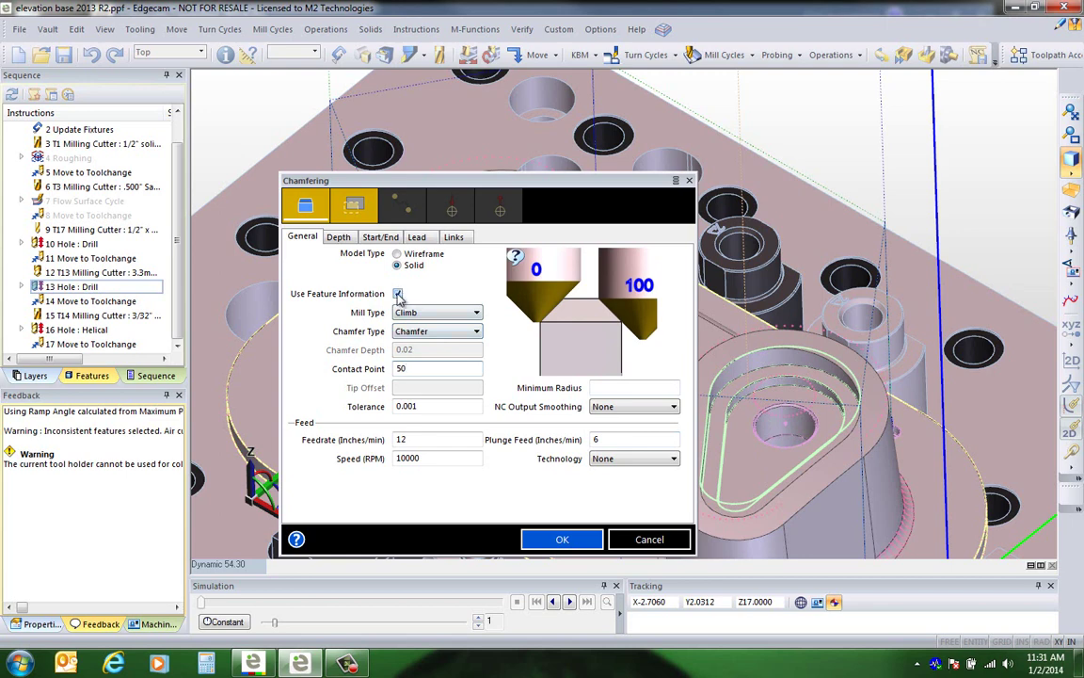
Step: Review the cycle's depth and start/end settings and try to generate the chamfering toolpath with the current tool
{"action": "left_click", "coordinate": [346, 238]}
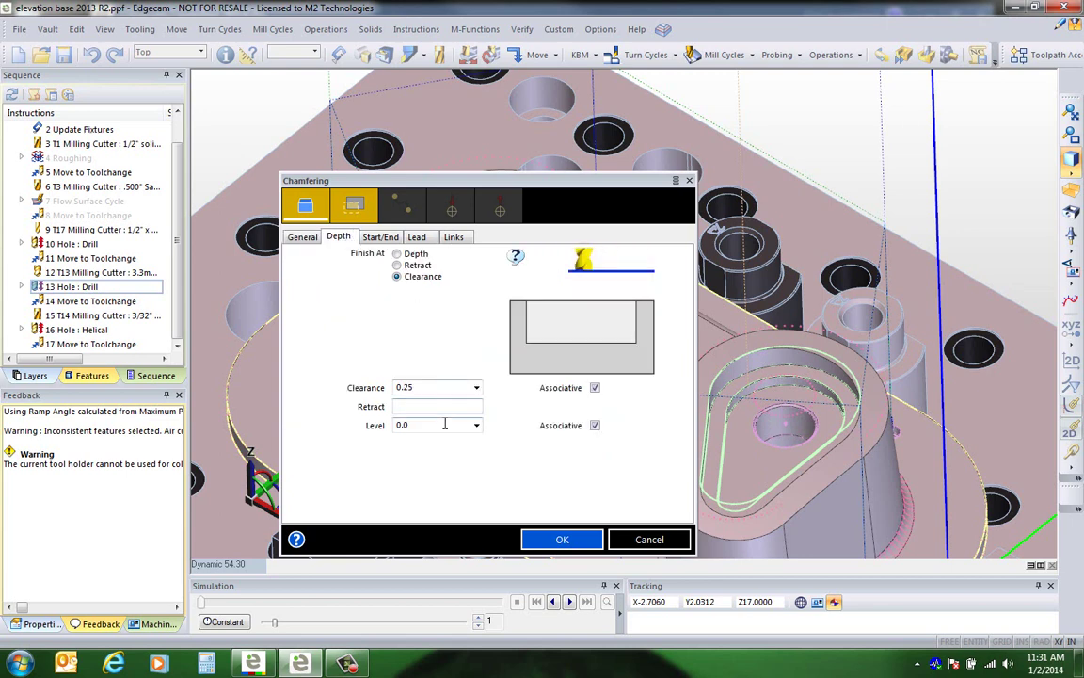
{"action": "left_click", "coordinate": [382, 237]}
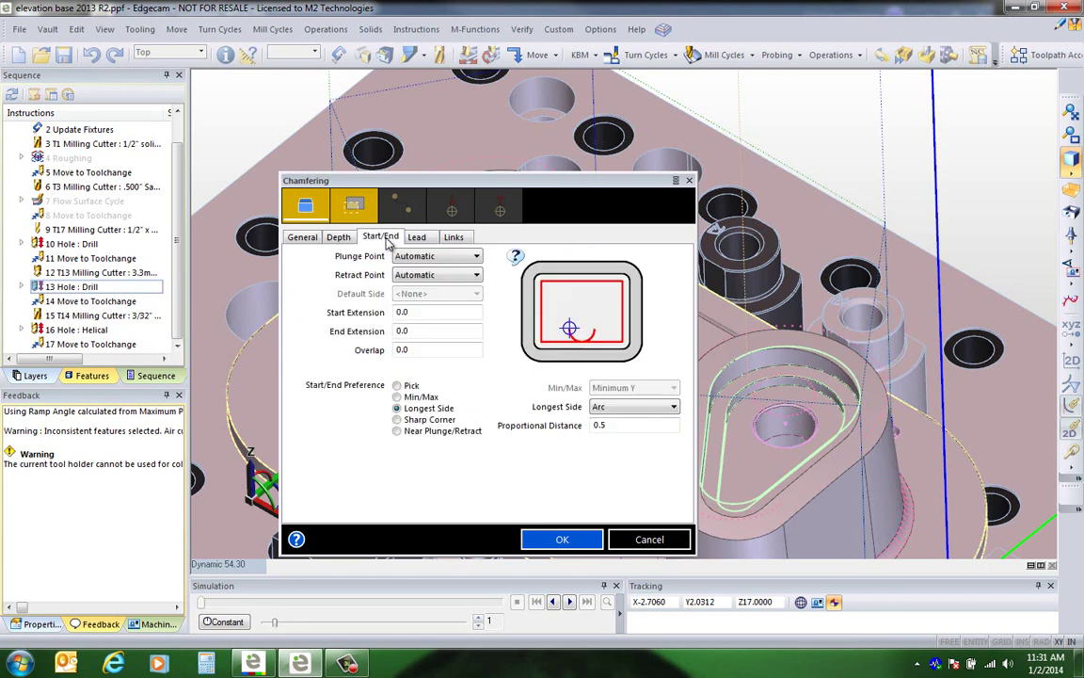
{"action": "left_click", "coordinate": [565, 540]}
{"action": "left_click", "coordinate": [597, 360]}
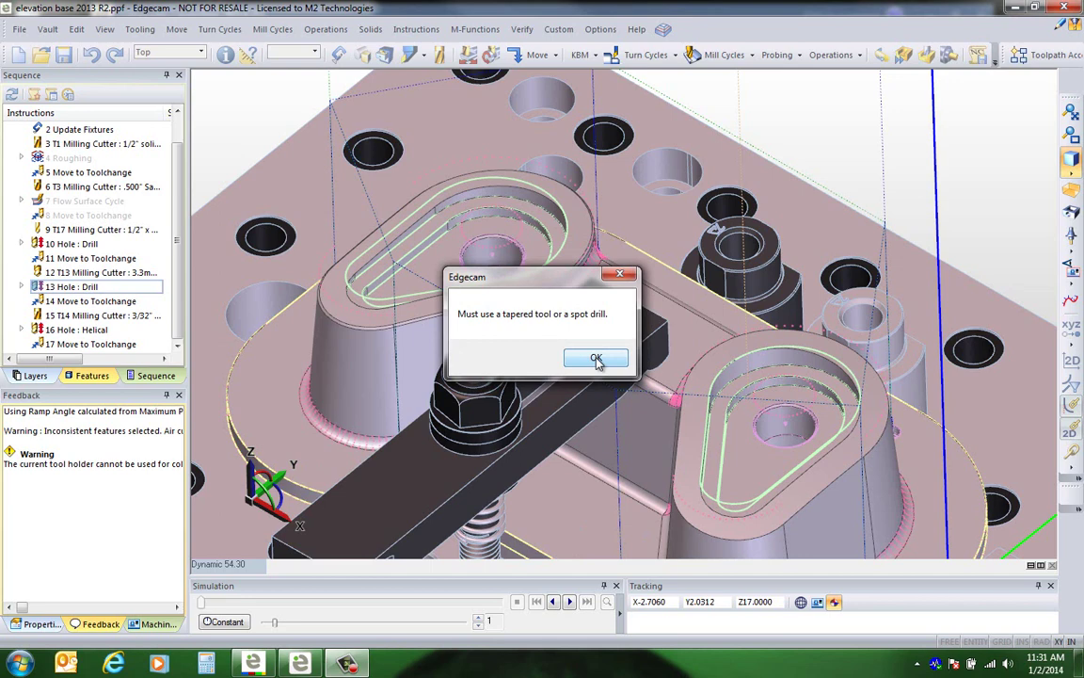
{"action": "left_click", "coordinate": [596, 360]}
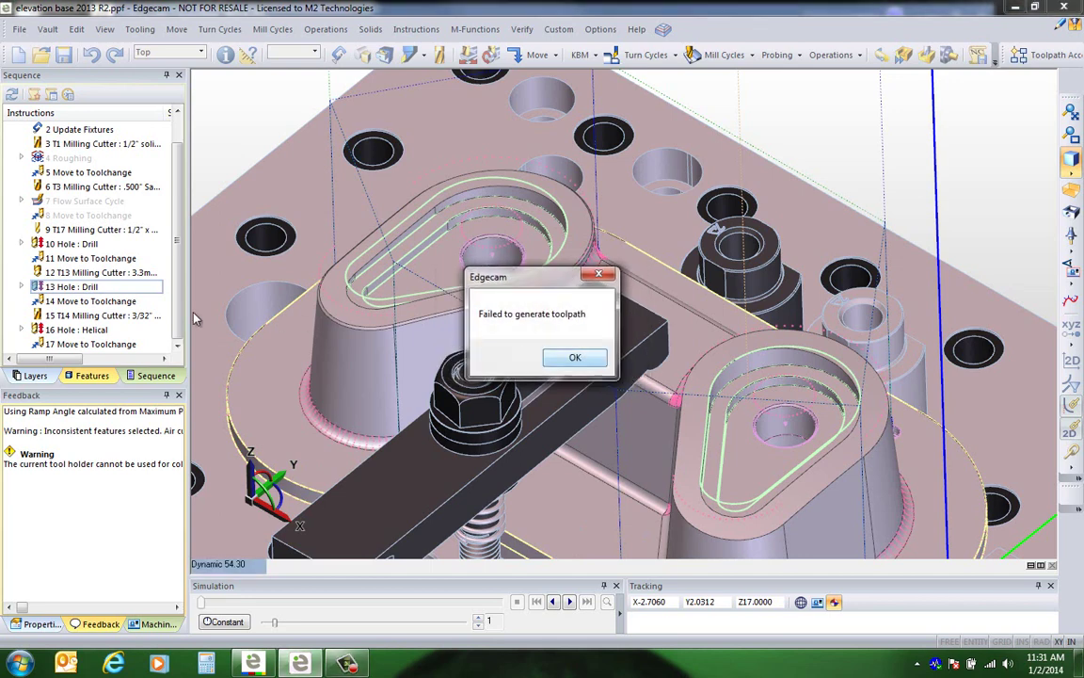
{"action": "left_click", "coordinate": [569, 358]}
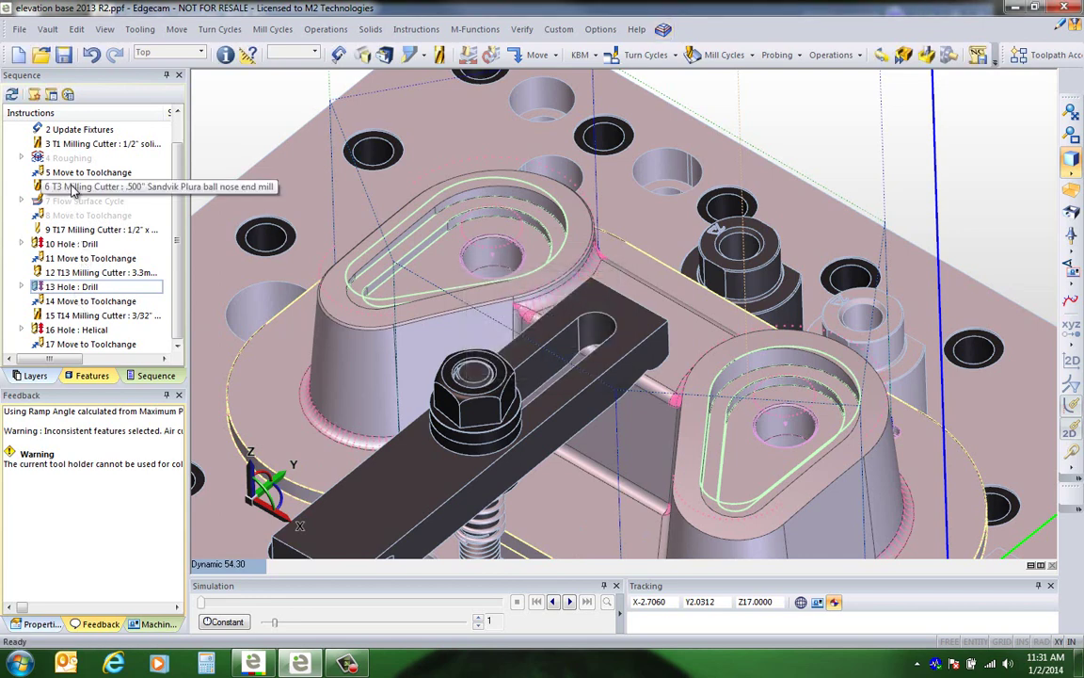
Step: Copy the T17 milling cutter to the end of the sequence and create a Chamfering cycle on the through-hole feature without a containment boundary
{"action": "left_click_drag", "start_coordinate": [70, 230], "coordinate": [78, 322]}
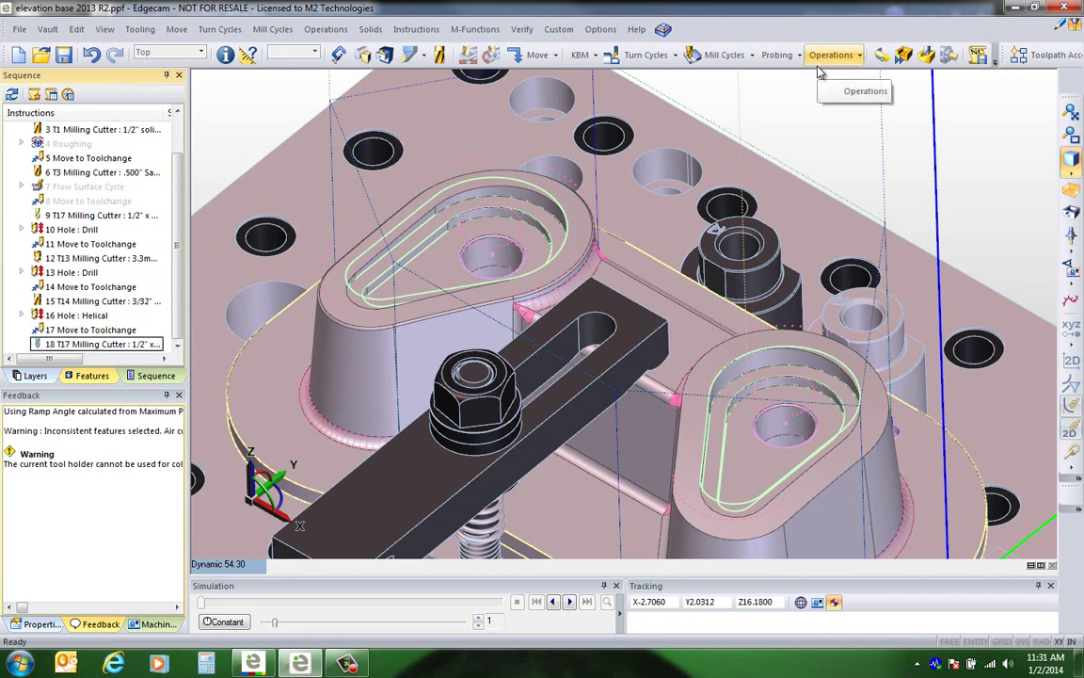
{"action": "left_click", "coordinate": [725, 55]}
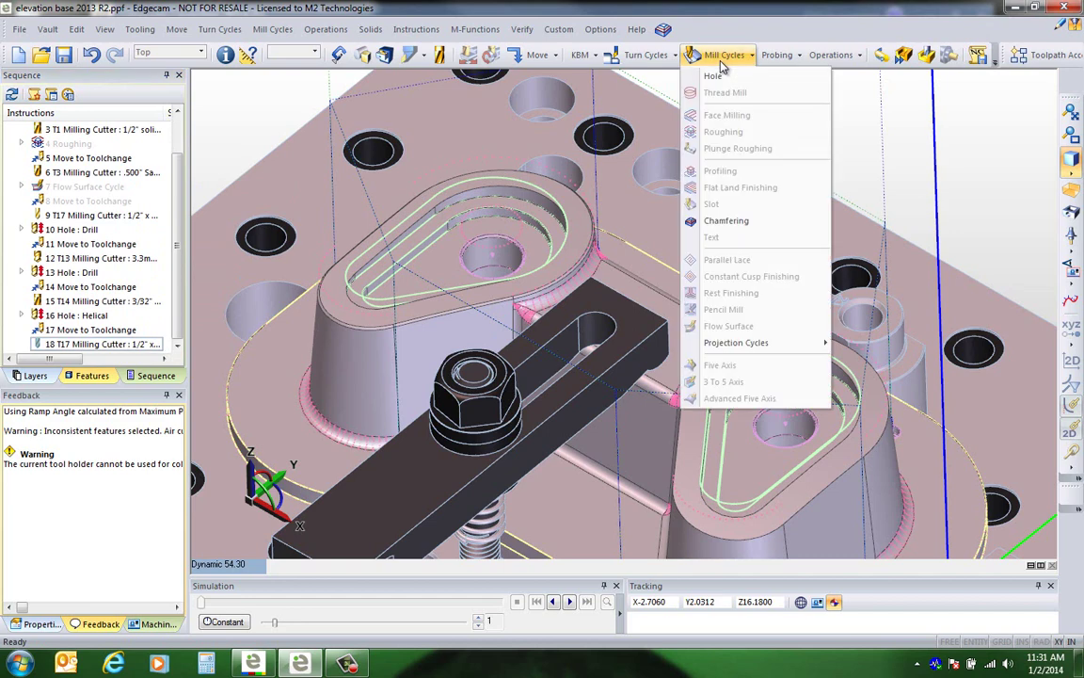
{"action": "left_click", "coordinate": [726, 221]}
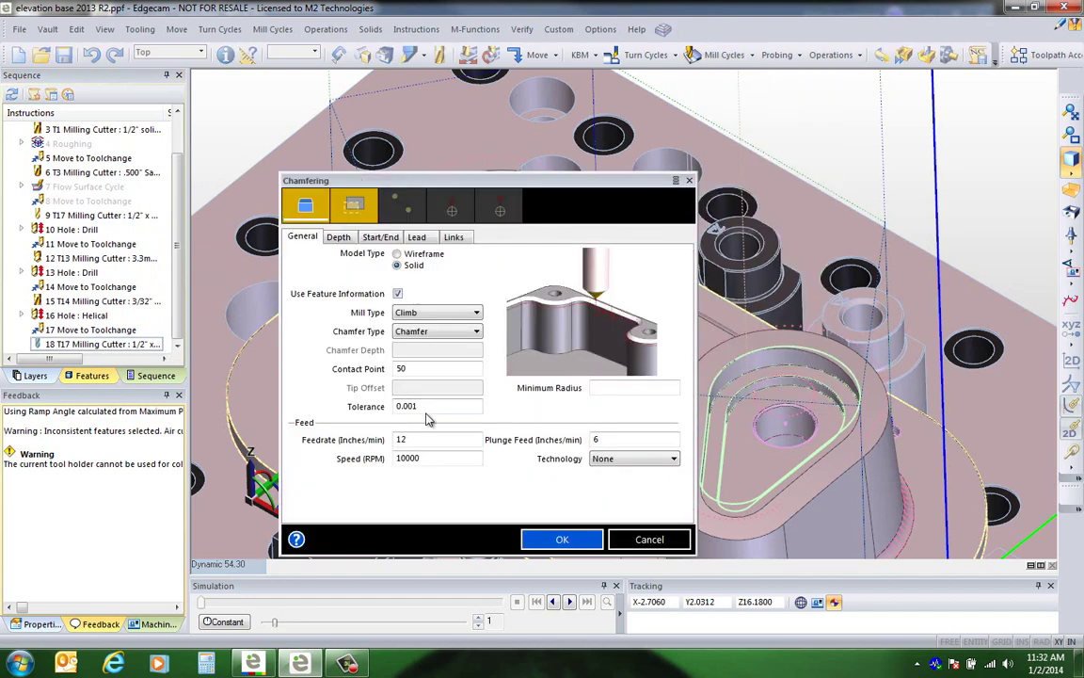
{"action": "left_click", "coordinate": [563, 538]}
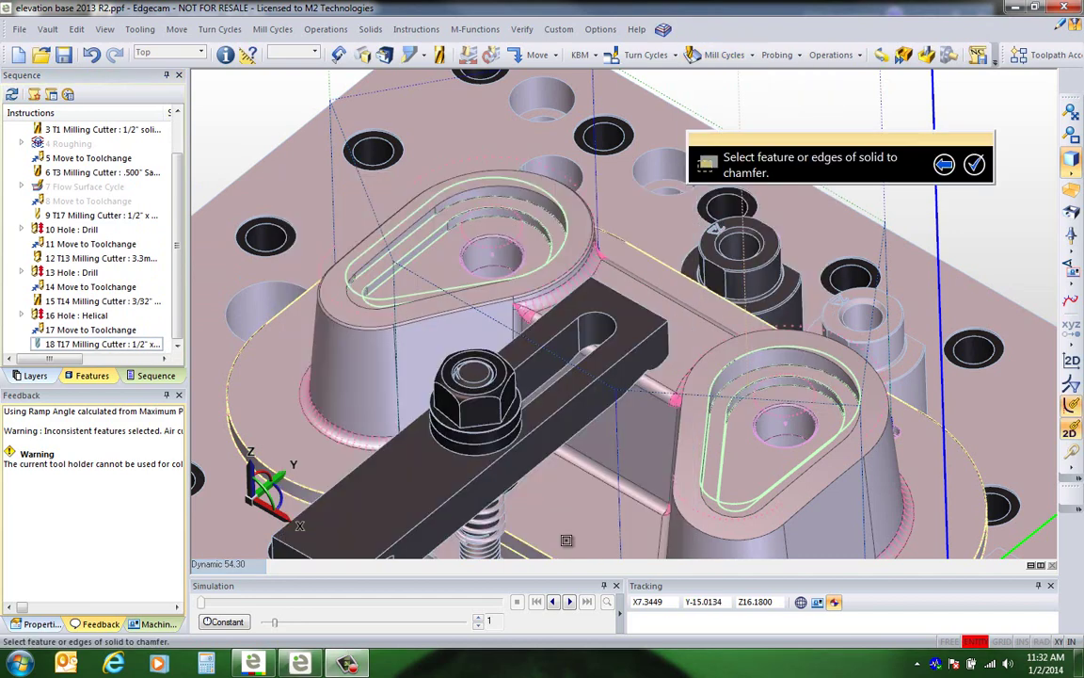
{"action": "left_click", "coordinate": [782, 405]}
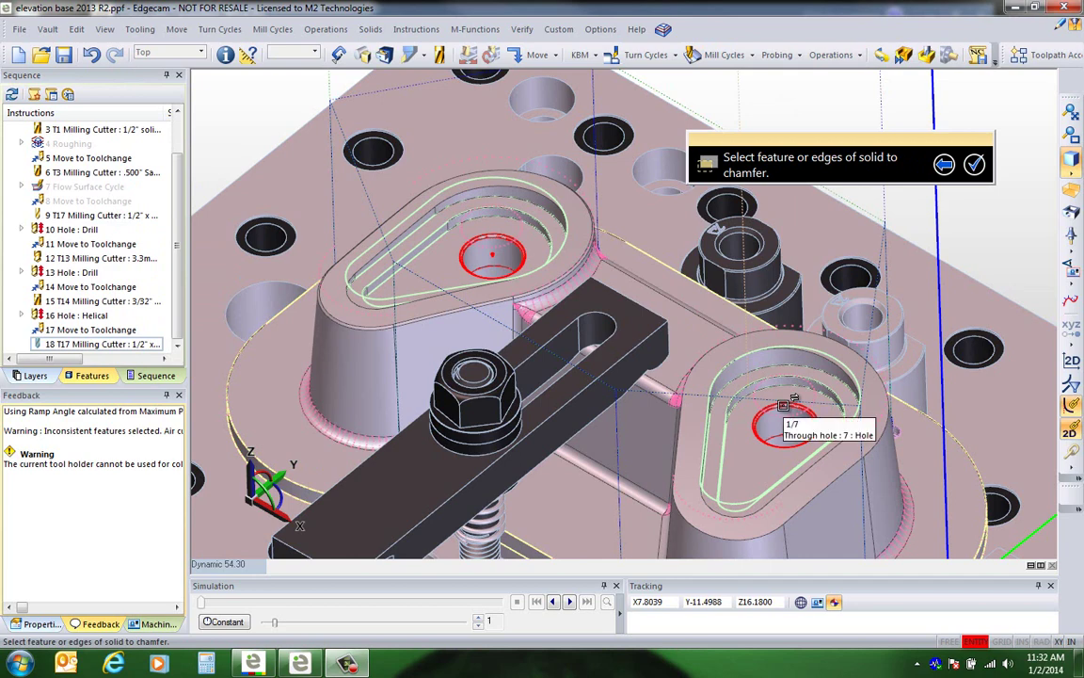
{"action": "left_click", "coordinate": [782, 404]}
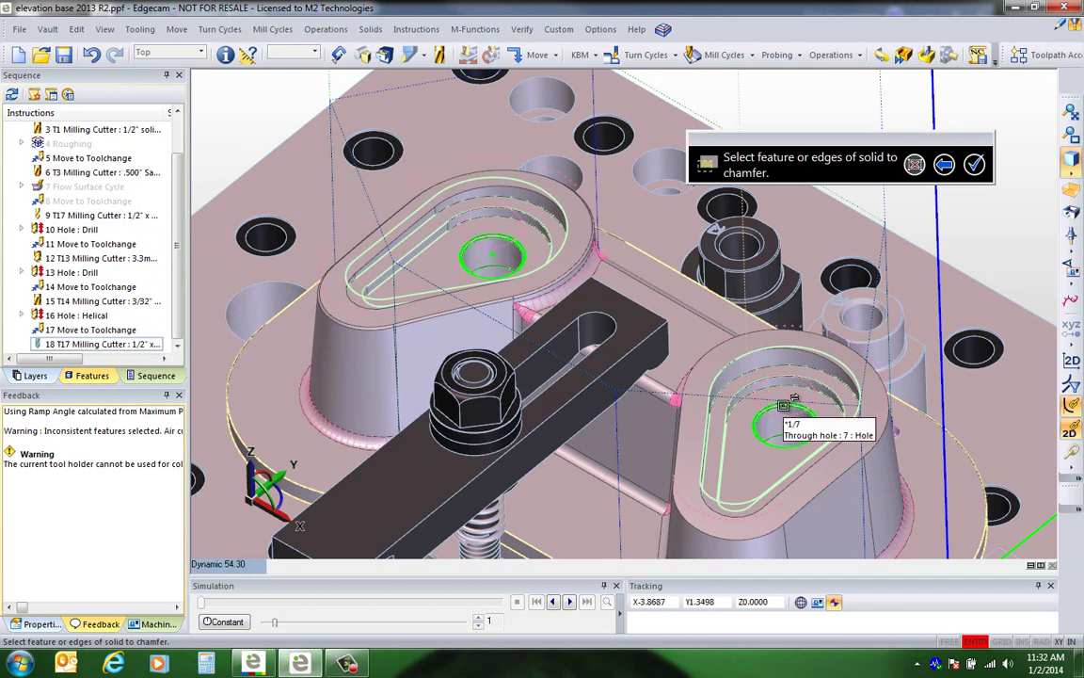
{"action": "right_click", "coordinate": [659, 297]}
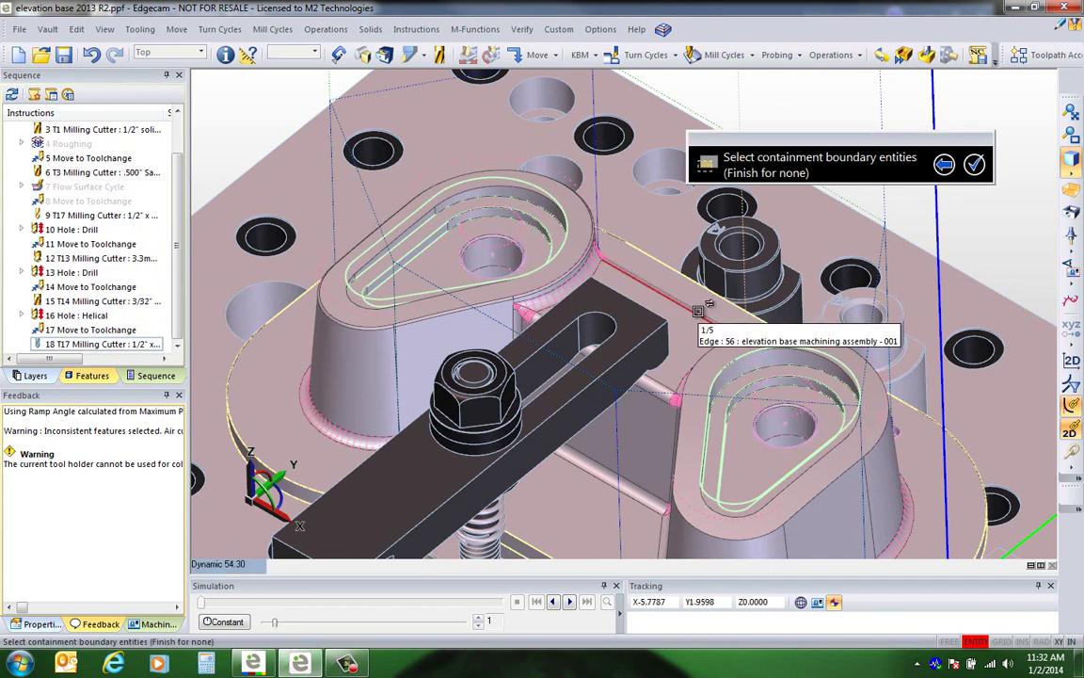
{"action": "right_click", "coordinate": [698, 313]}
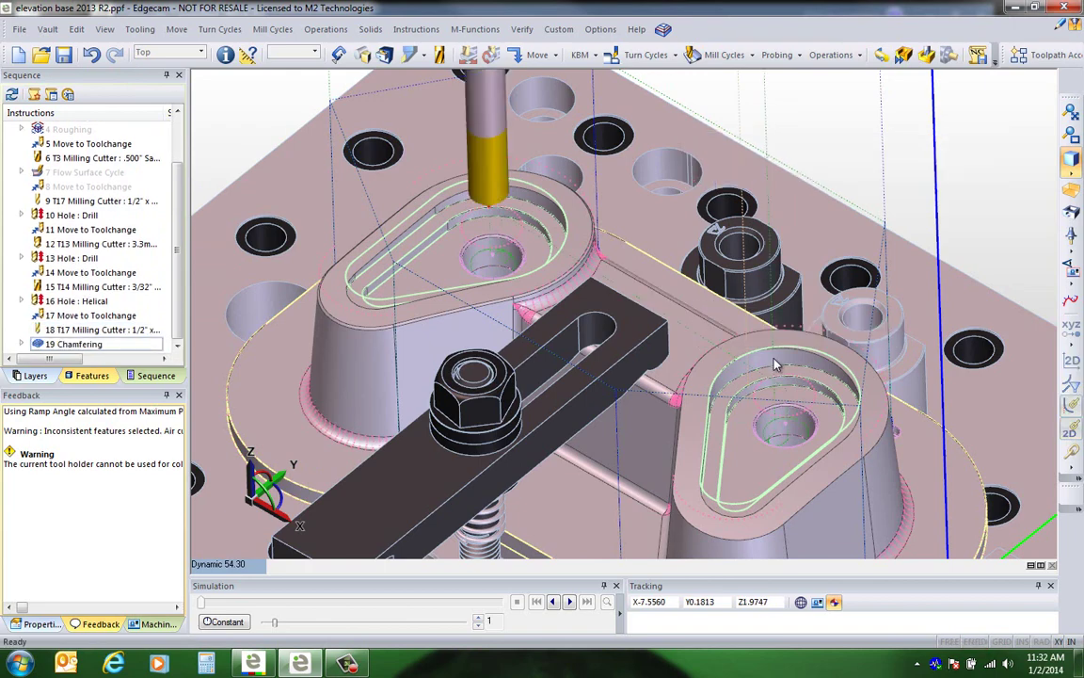
Step: Simulate the Chamfering cycle and examine how the tool tip meets the through hole's edge up close
{"action": "scroll", "coordinate": [699, 317], "scroll_direction": "up", "scroll_amount": 6}
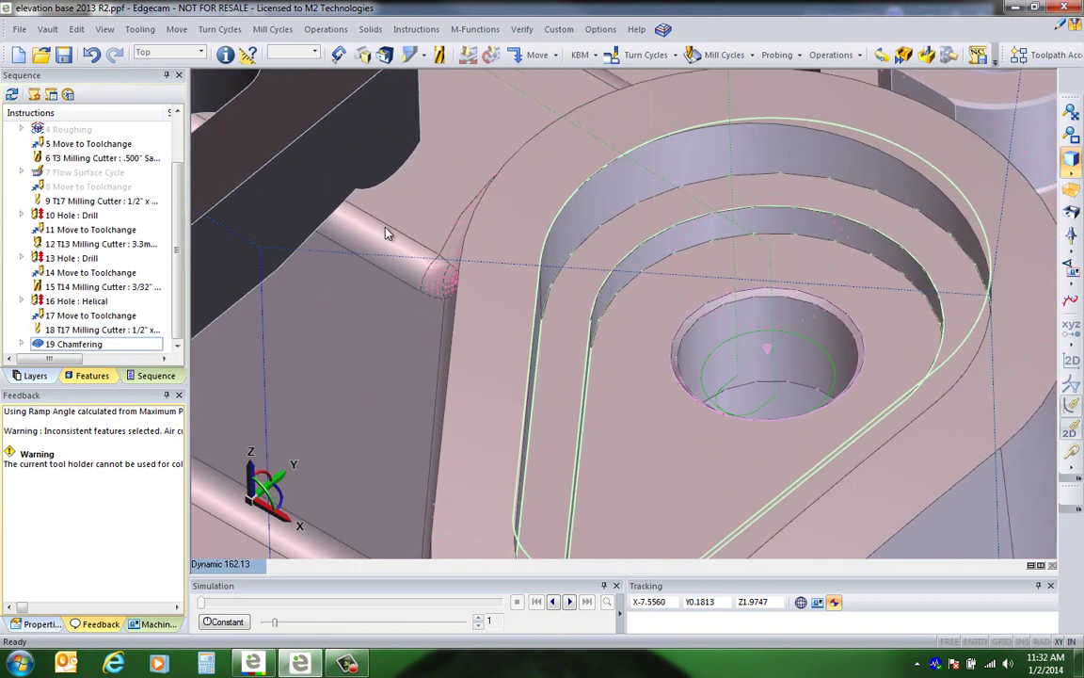
{"action": "right_click", "coordinate": [60, 341]}
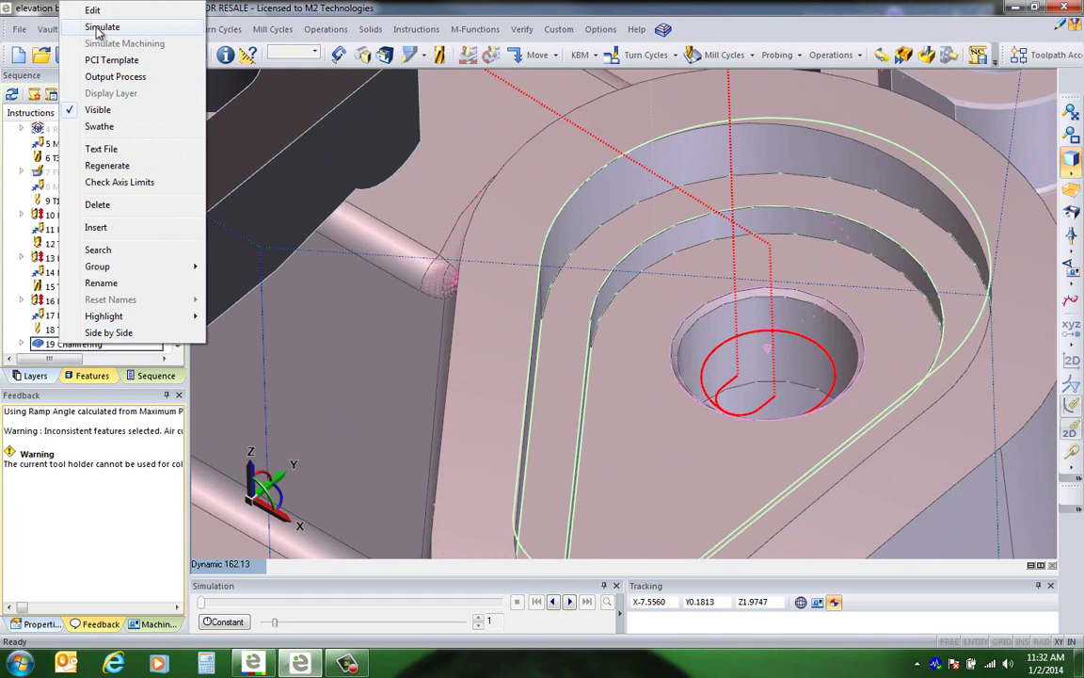
{"action": "left_click", "coordinate": [100, 28]}
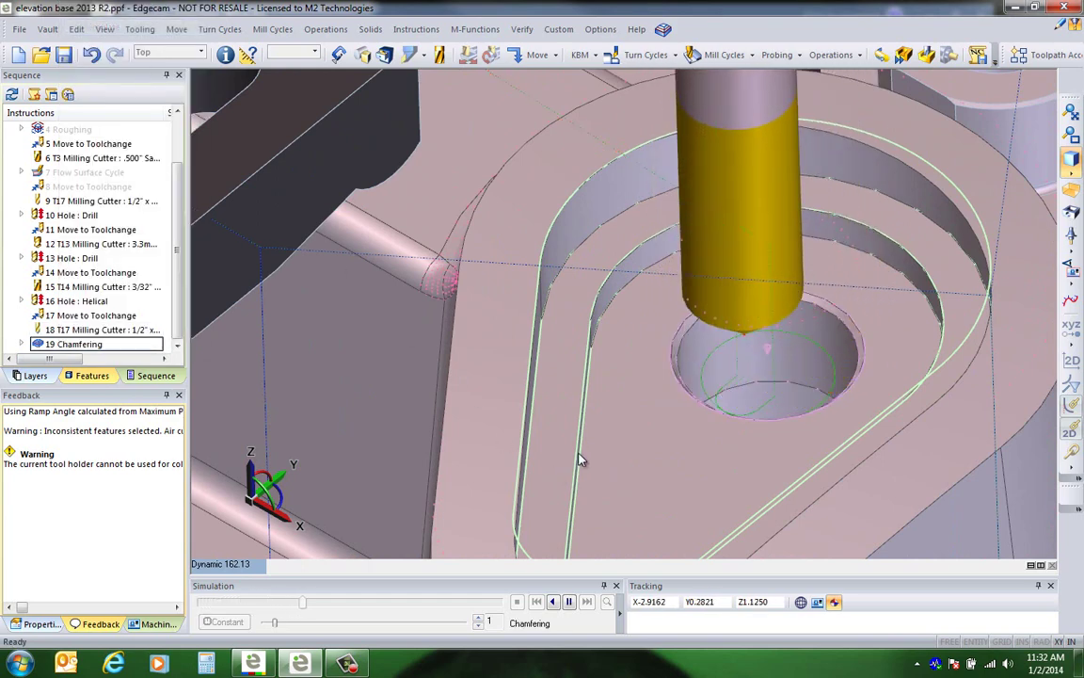
{"action": "middle_click_drag", "start_coordinate": [560, 388], "coordinate": [598, 236]}
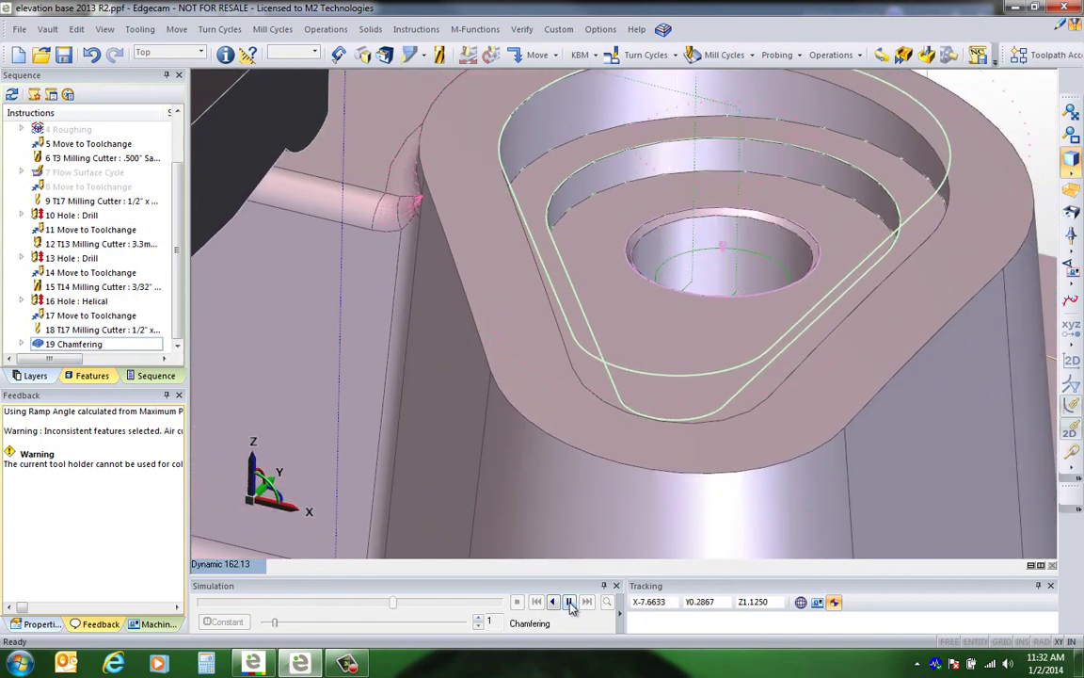
{"action": "left_click_drag", "start_coordinate": [365, 603], "coordinate": [306, 621]}
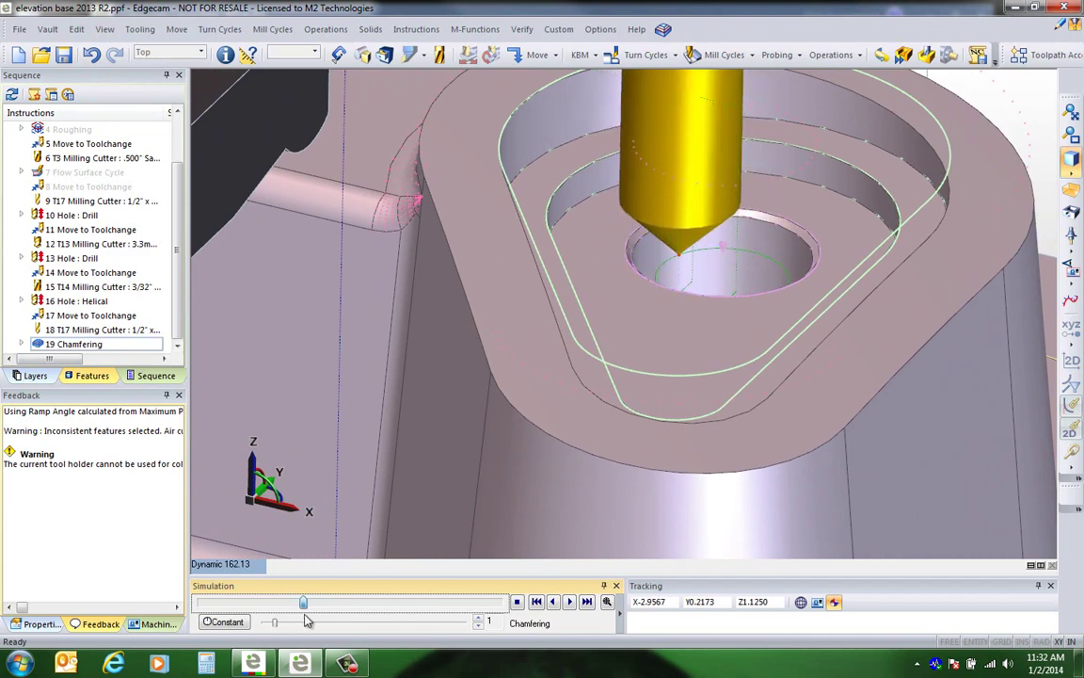
Step: Review the Contact Point setting of the Chamfering cycle and its 0 to 100 illustration
{"action": "double_click", "coordinate": [66, 343]}
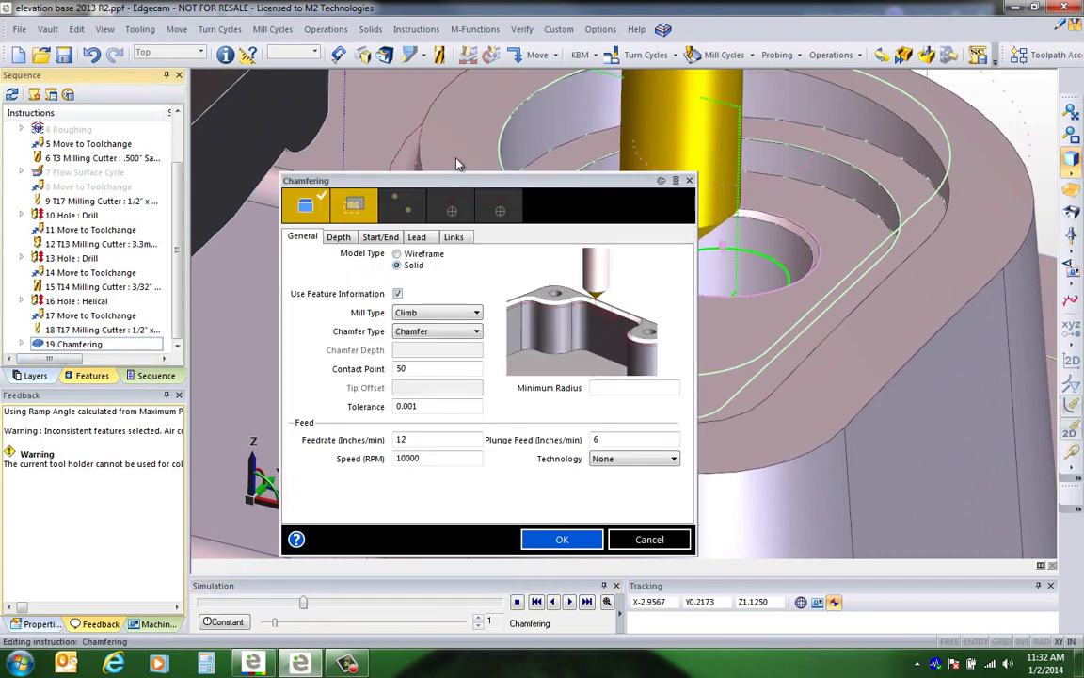
{"action": "left_click", "coordinate": [405, 368]}
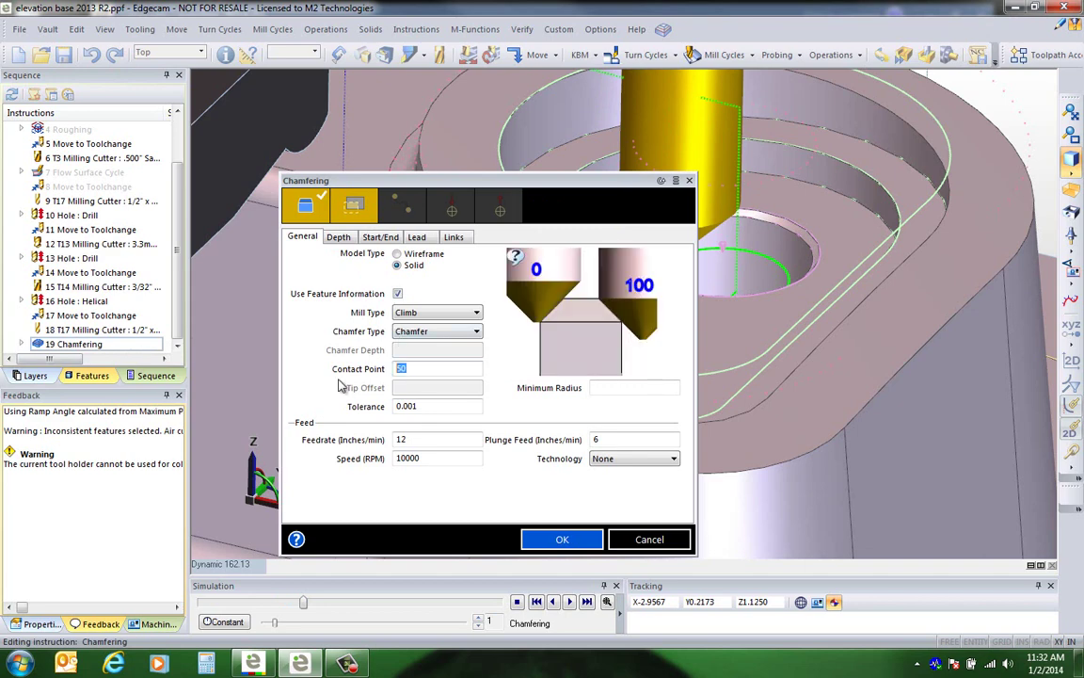
{"action": "key", "text": "Return"}
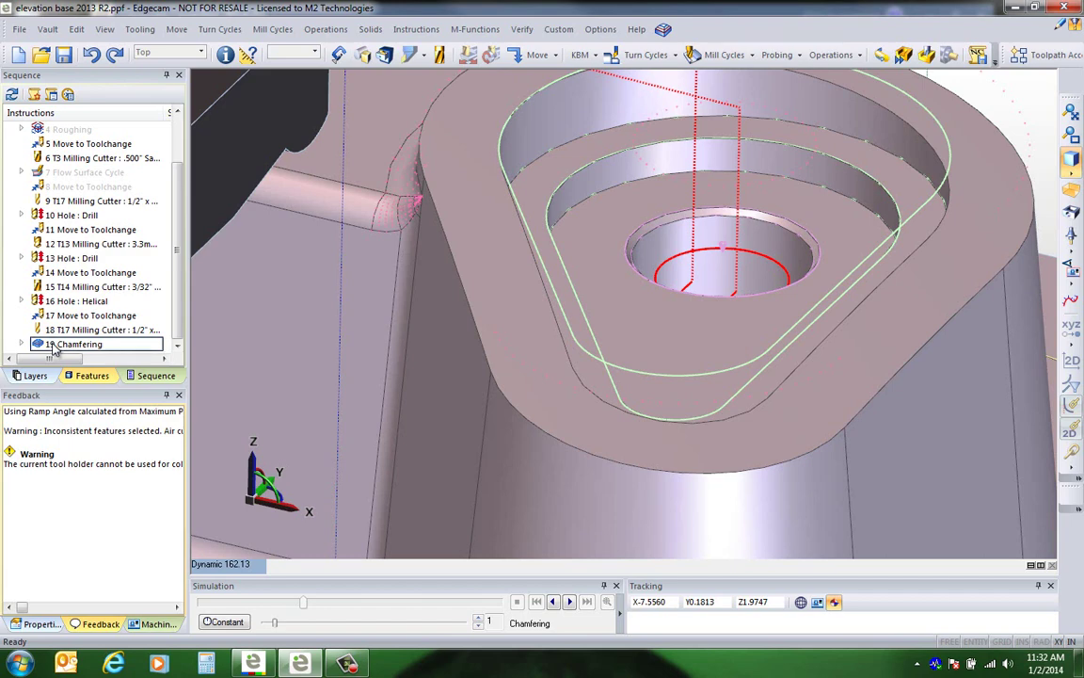
Step: Duplicate the Chamfering cycle and set the copy to Deburring, with Use Feature Information off and a chamfer depth of 0.02
{"action": "left_click", "coordinate": [54, 344]}
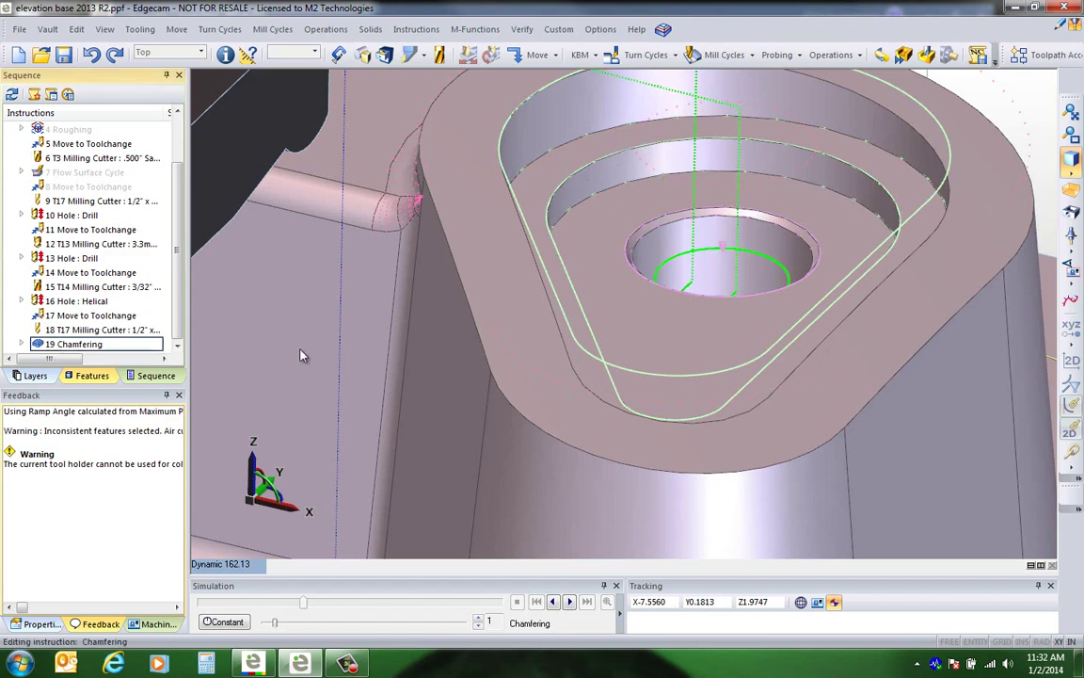
{"action": "left_click_drag", "start_coordinate": [90, 345], "coordinate": [81, 339]}
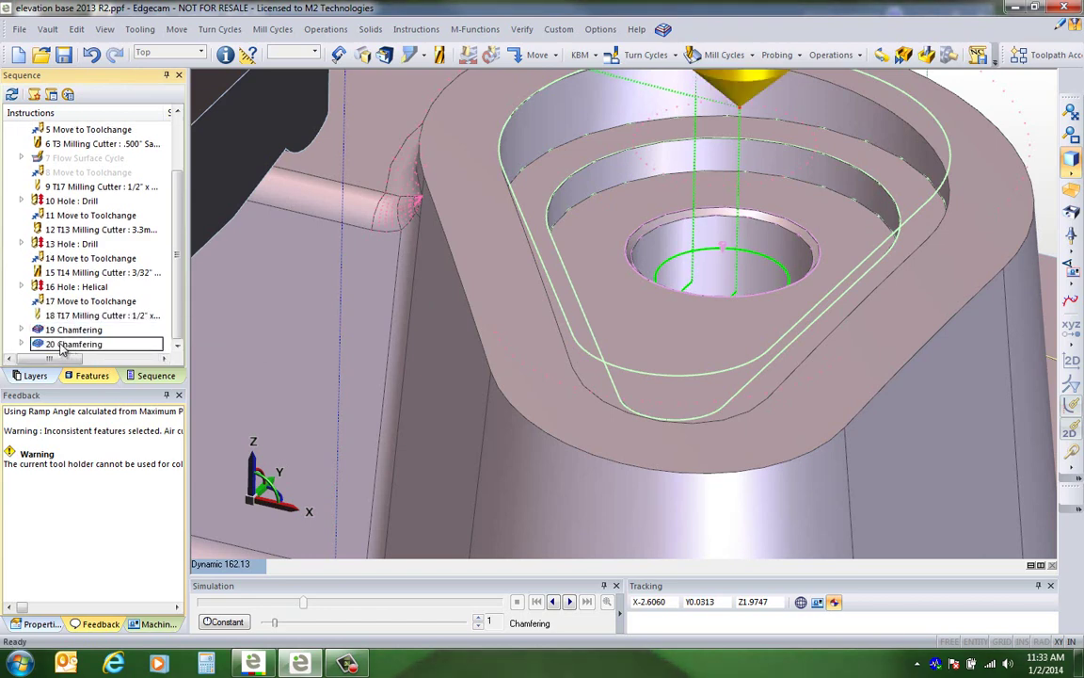
{"action": "double_click", "coordinate": [61, 344]}
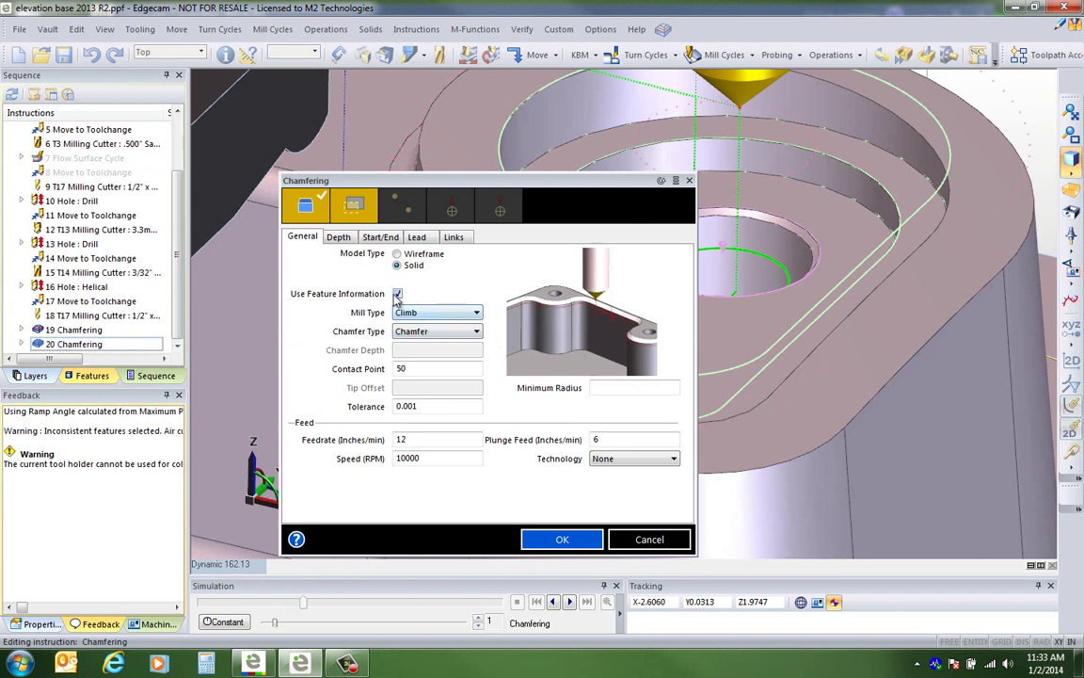
{"action": "left_click", "coordinate": [414, 331]}
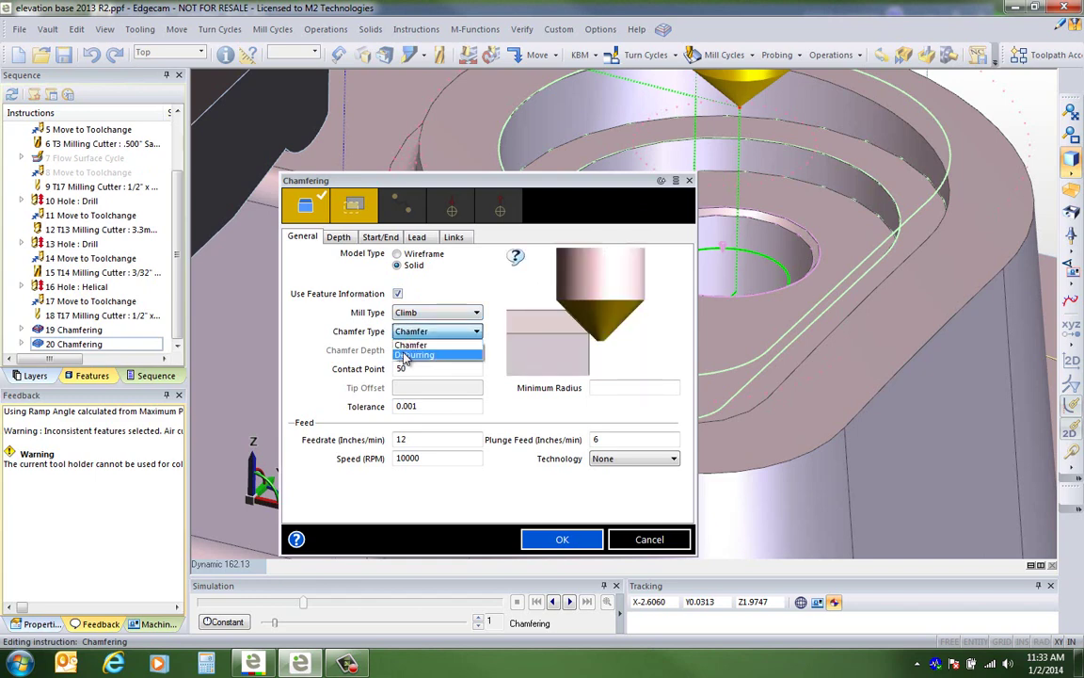
{"action": "left_click", "coordinate": [414, 355]}
{"action": "left_click", "coordinate": [399, 295]}
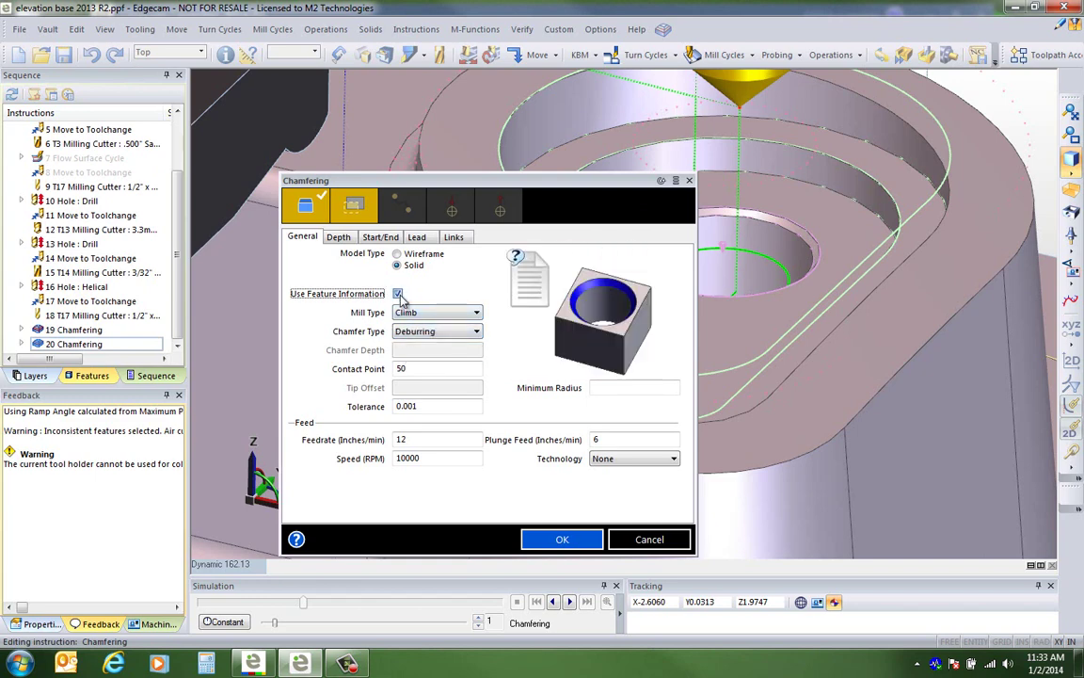
{"action": "left_click", "coordinate": [398, 294]}
{"action": "left_click", "coordinate": [407, 350]}
{"action": "type", "text": "0.02"}
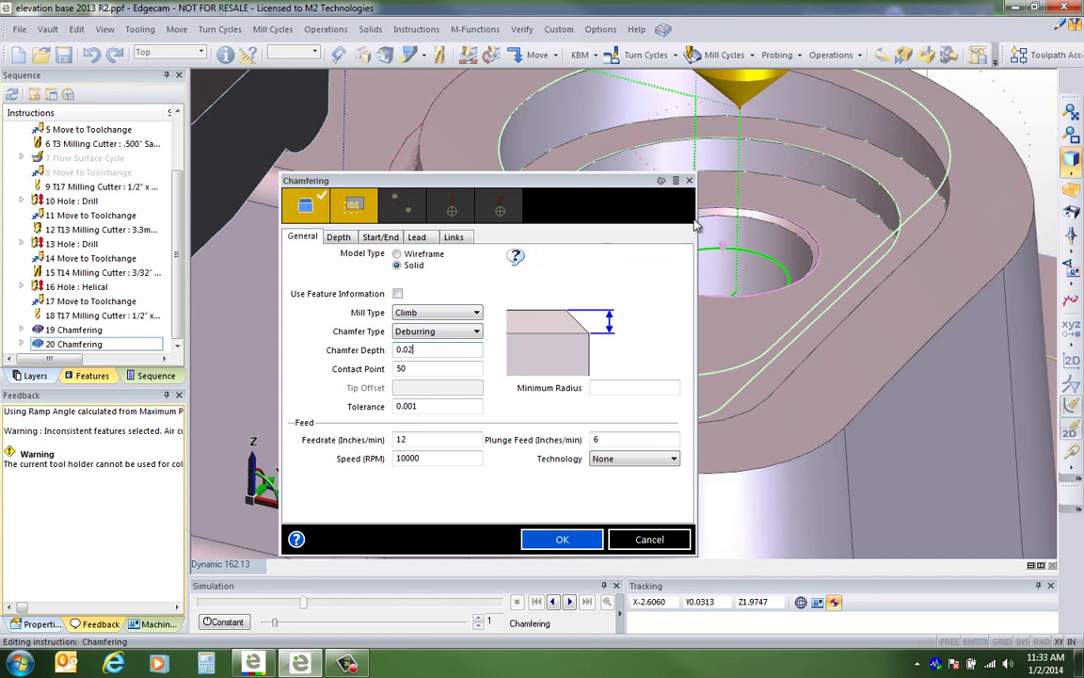
Step: Retarget the Deburring cycle from the through hole to 2D Pocket 4 and finish its geometry selection
{"action": "left_click", "coordinate": [304, 208]}
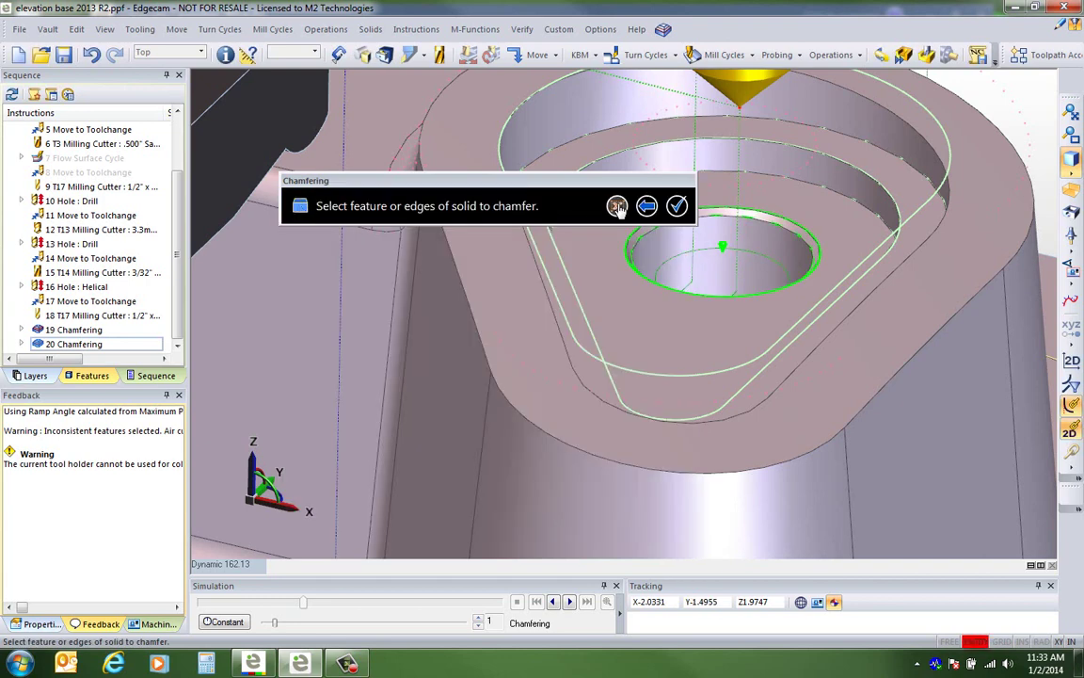
{"action": "left_click", "coordinate": [647, 207]}
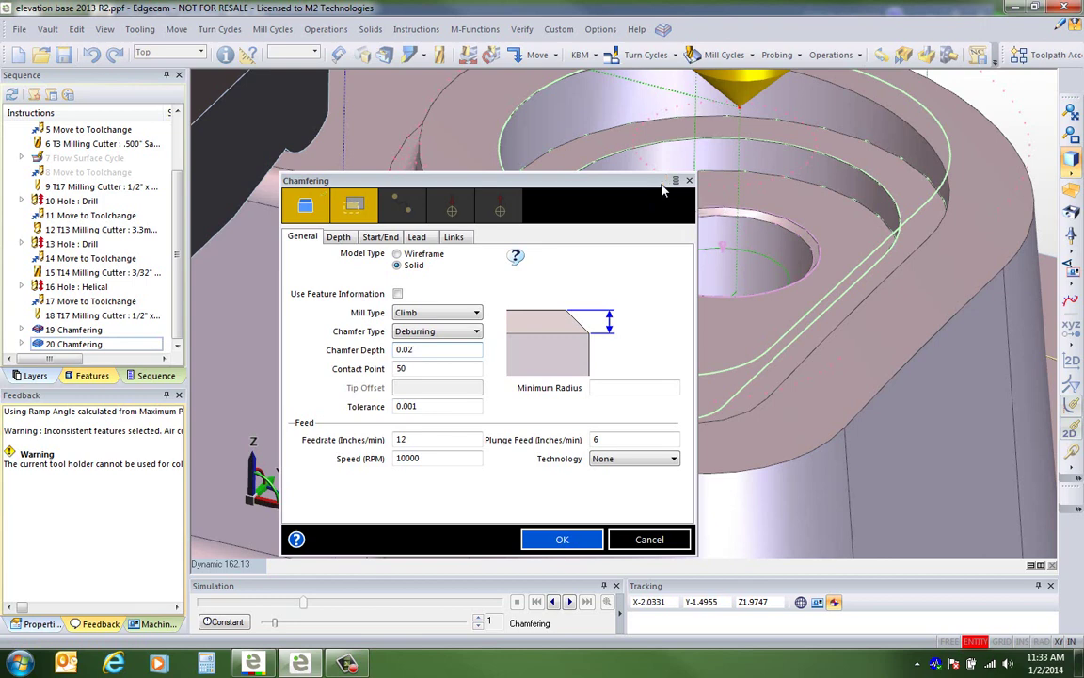
{"action": "left_click", "coordinate": [565, 540]}
{"action": "left_click", "coordinate": [564, 181]}
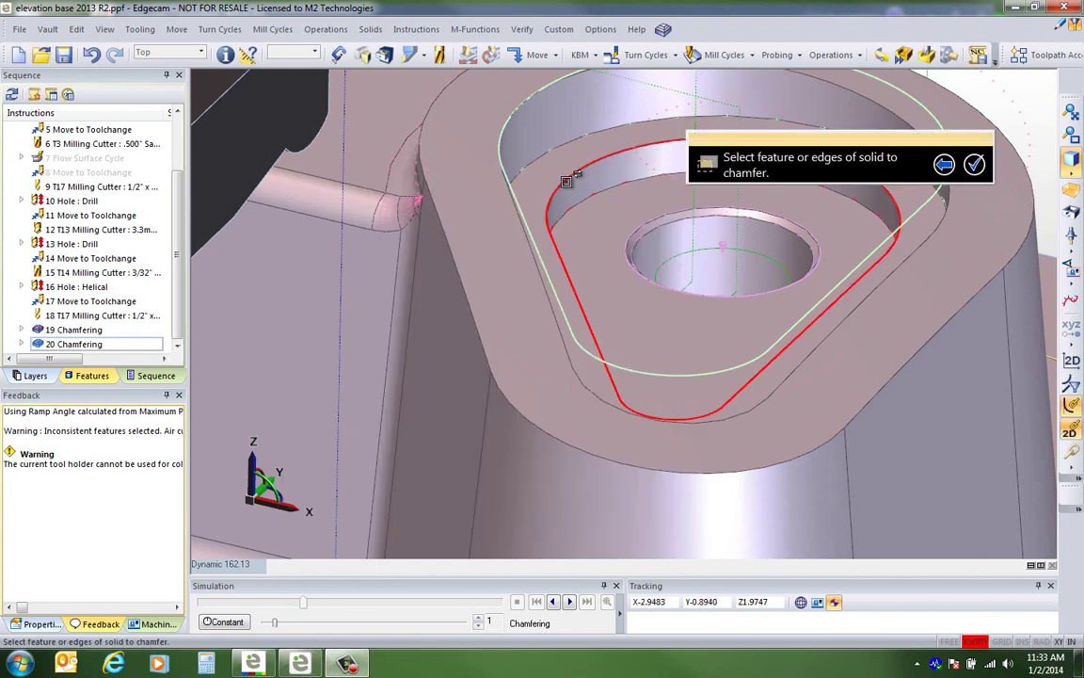
{"action": "left_click", "coordinate": [566, 182]}
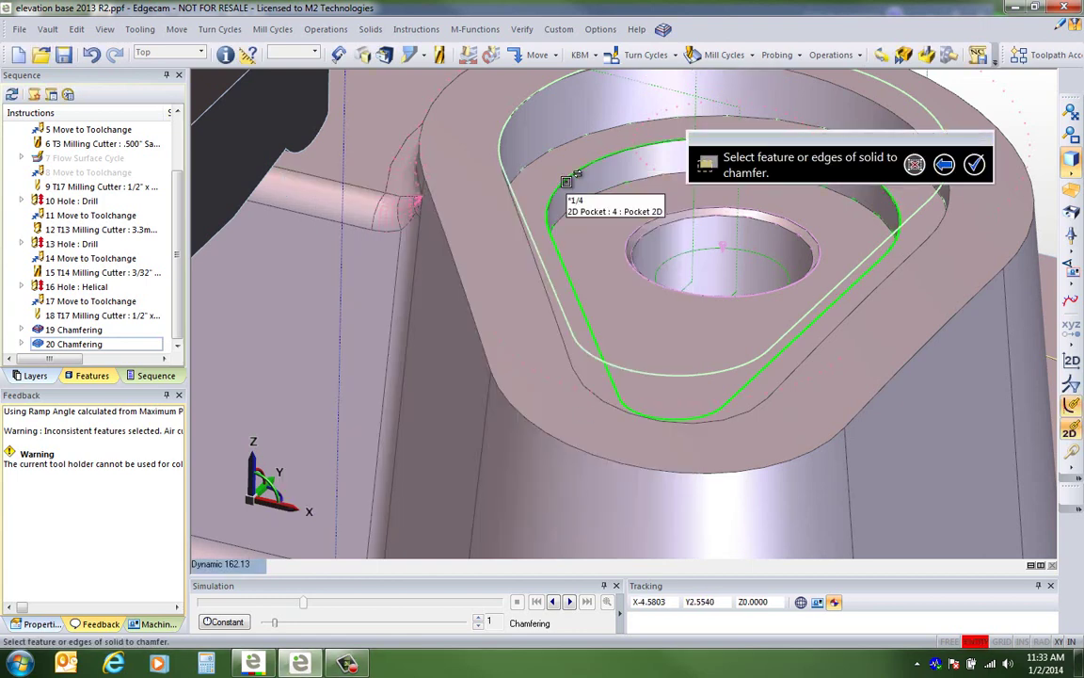
{"action": "right_click", "coordinate": [566, 181]}
{"action": "right_click", "coordinate": [569, 179]}
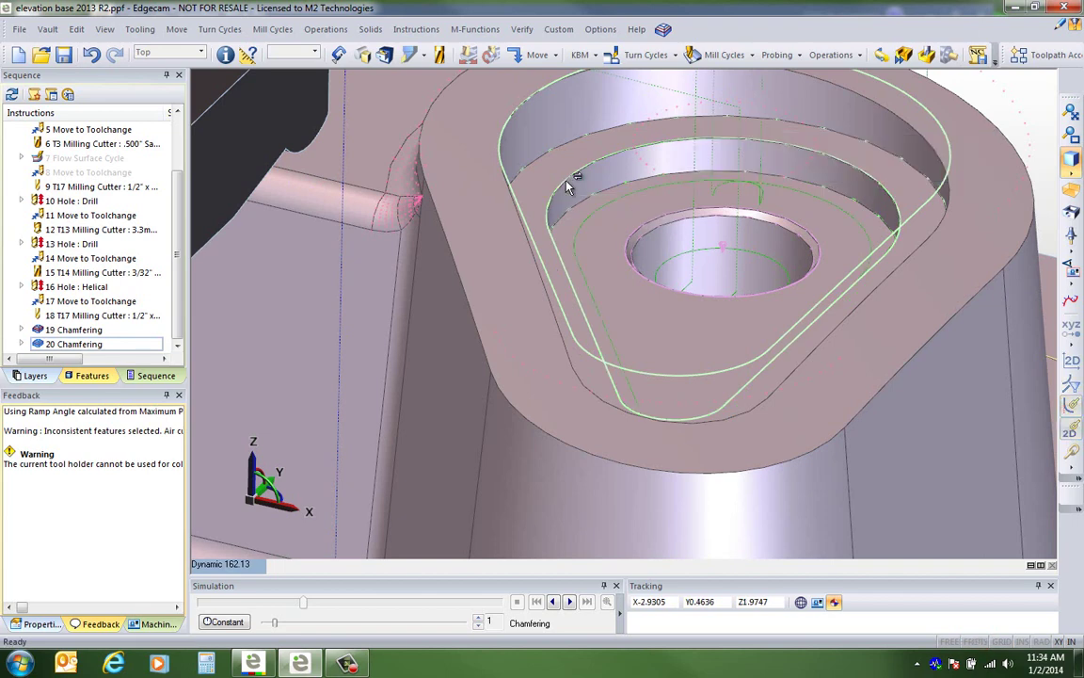
Step: Simulate the Deburring cycle on 2D Pocket 4 and examine the tool's contact with the pocket edge up close
{"action": "right_click", "coordinate": [85, 350]}
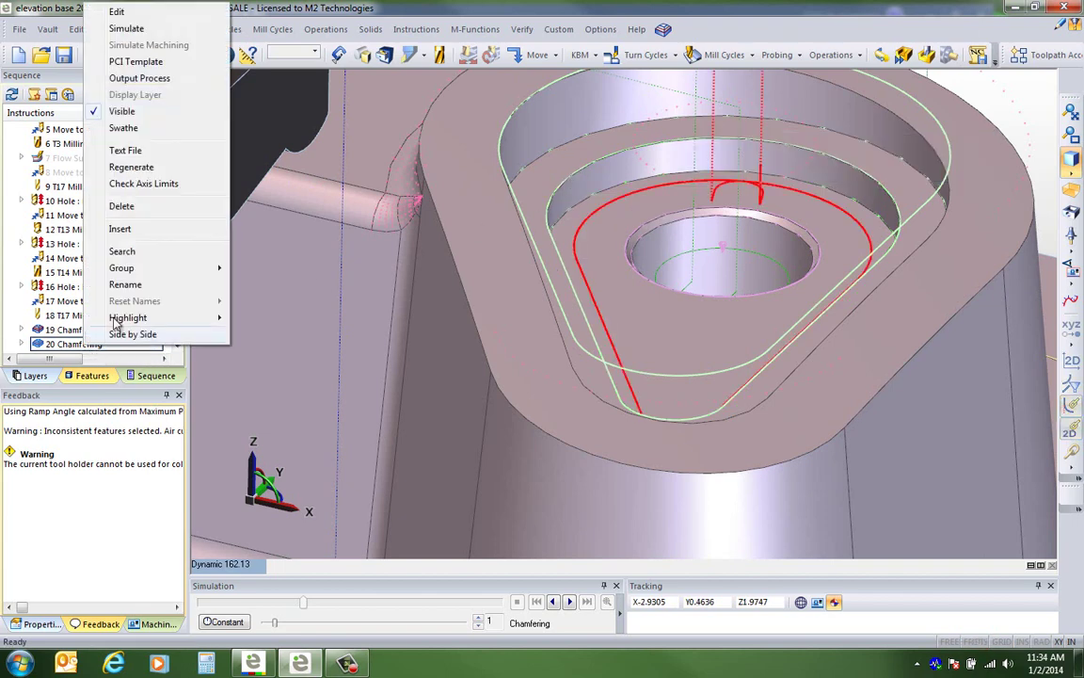
{"action": "left_click", "coordinate": [117, 28]}
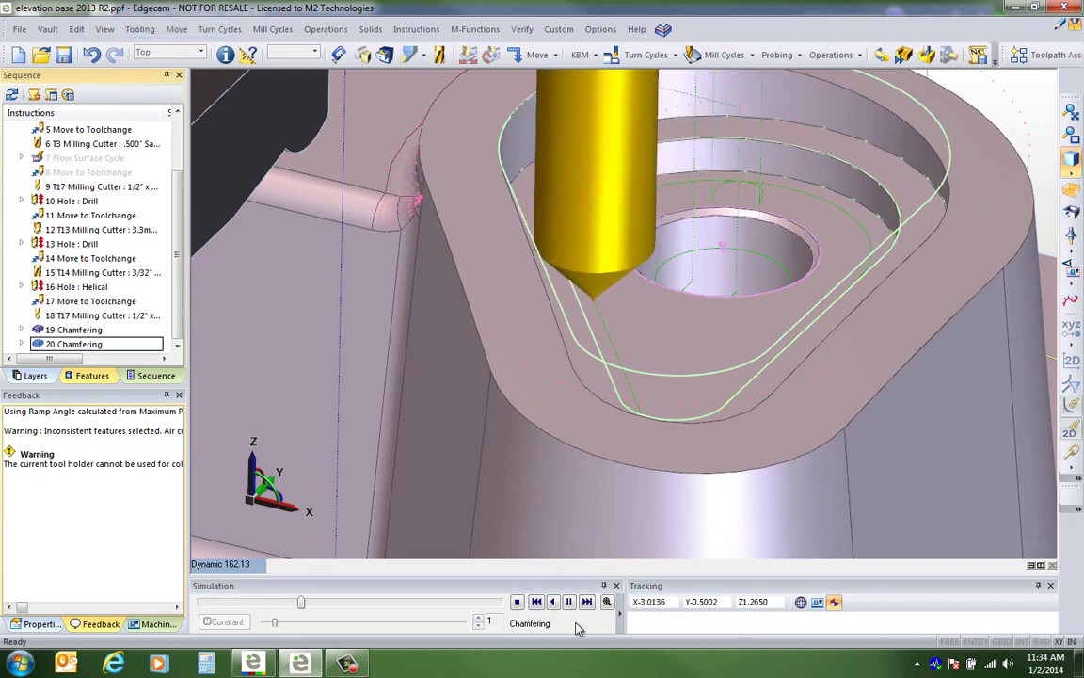
{"action": "mouse_move", "coordinate": [320, 605]}
{"action": "left_mouse_down"}
{"action": "mouse_move", "coordinate": [254, 607]}
{"action": "mouse_move", "coordinate": [301, 609]}
{"action": "left_mouse_up"}
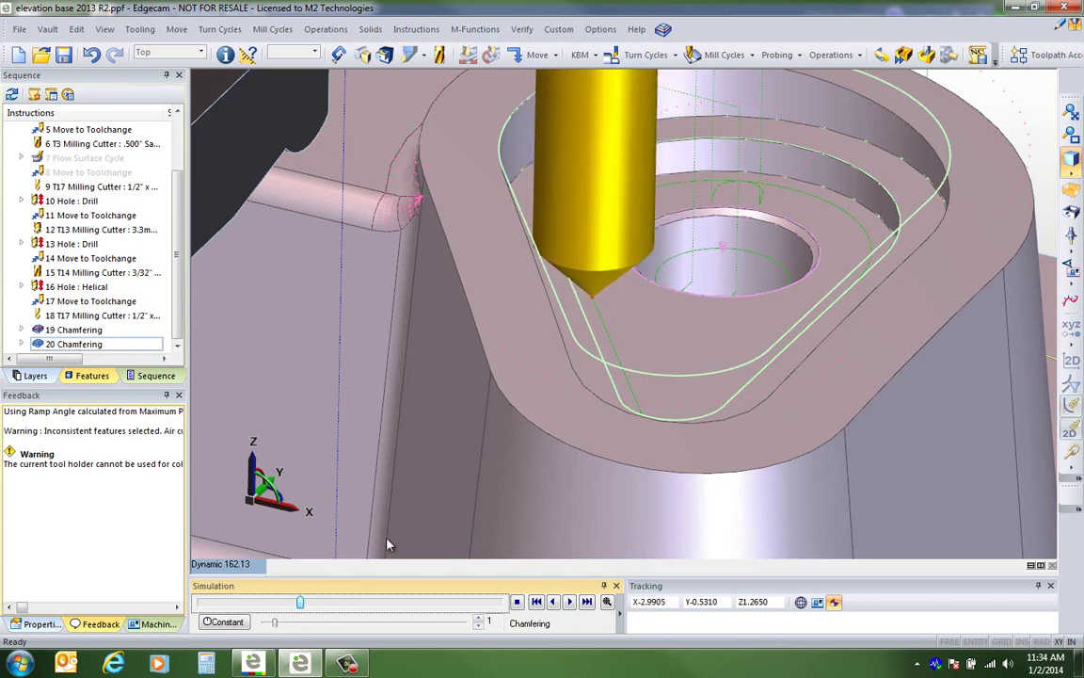
{"action": "scroll", "coordinate": [574, 260], "scroll_direction": "up", "scroll_amount": 5}
{"action": "scroll", "coordinate": [491, 265], "scroll_direction": "up", "scroll_amount": 4}
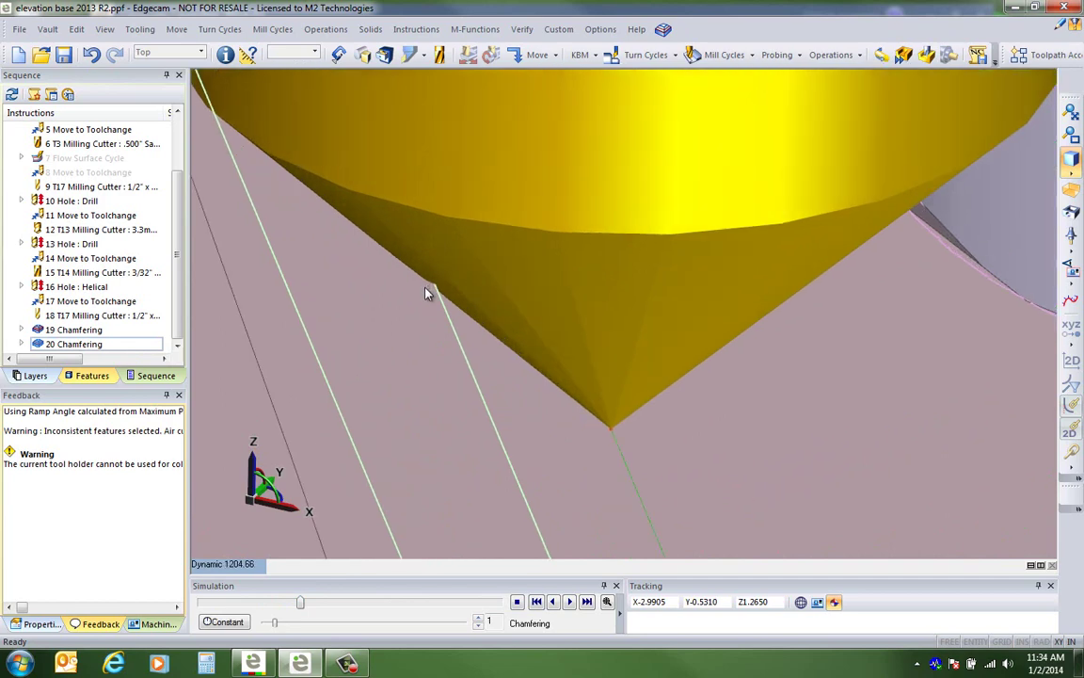
{"action": "scroll", "coordinate": [425, 294], "scroll_direction": "down", "scroll_amount": 7}
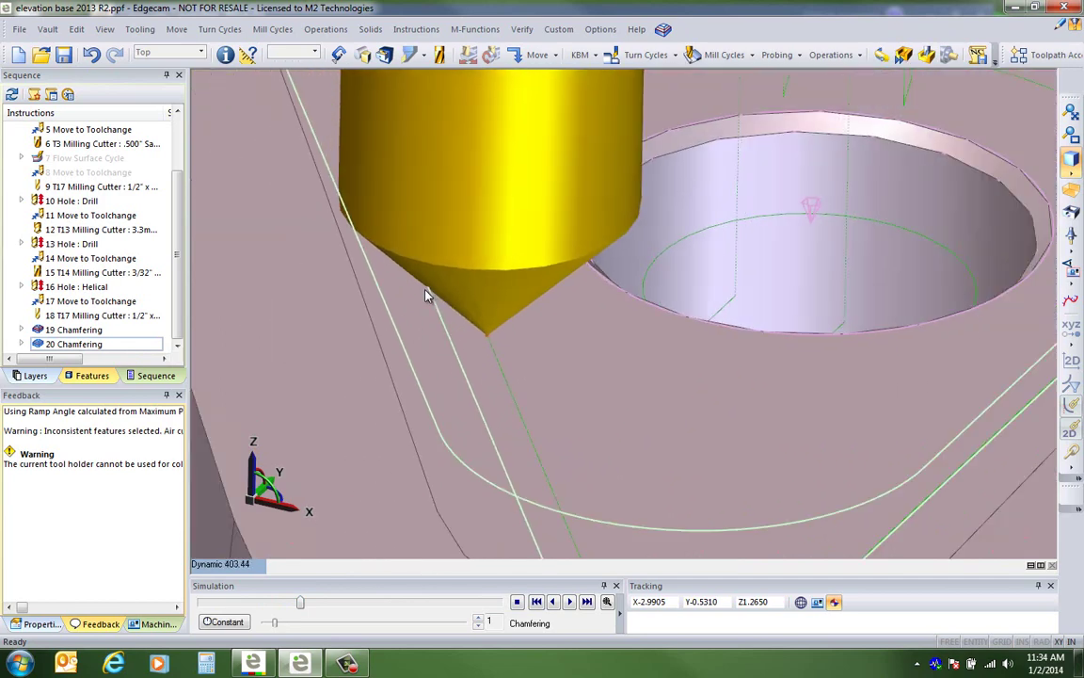
{"action": "scroll", "coordinate": [426, 299], "scroll_direction": "down", "scroll_amount": 4}
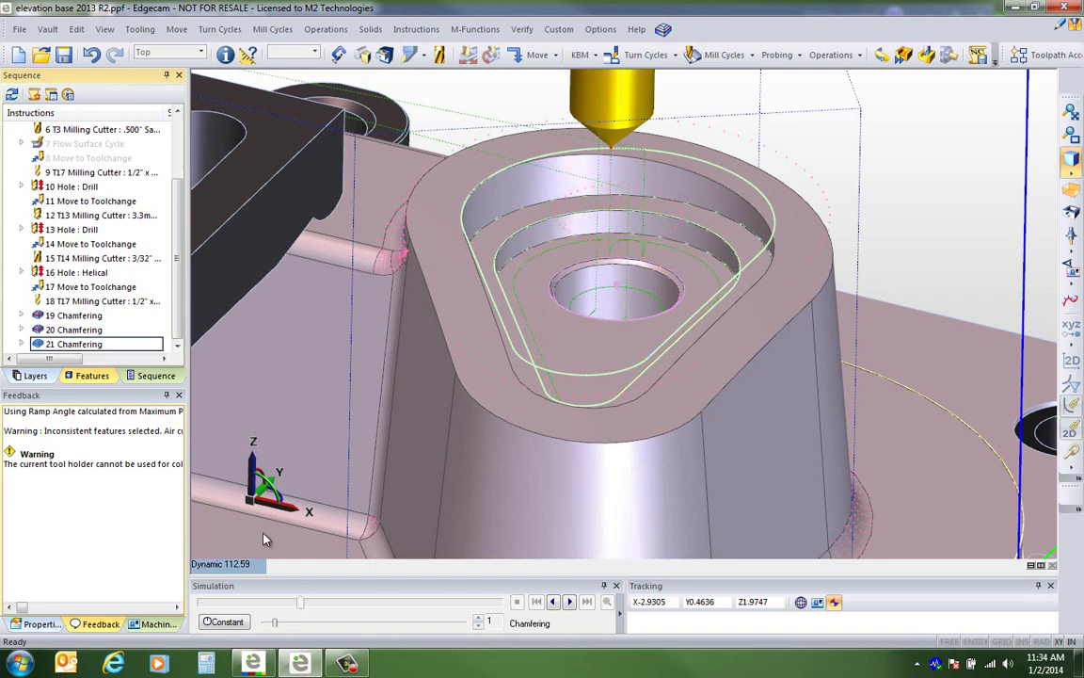
Step: Examine the sloped top of the boss in the Front view and at an angle
{"action": "left_click", "coordinate": [232, 565]}
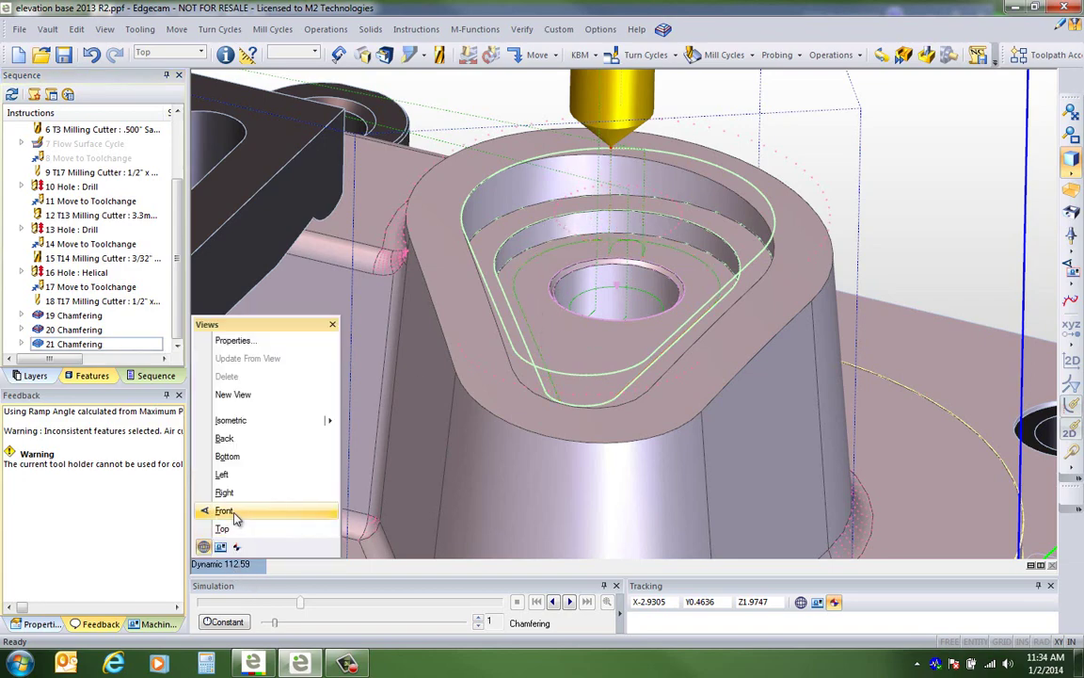
{"action": "left_click", "coordinate": [232, 513]}
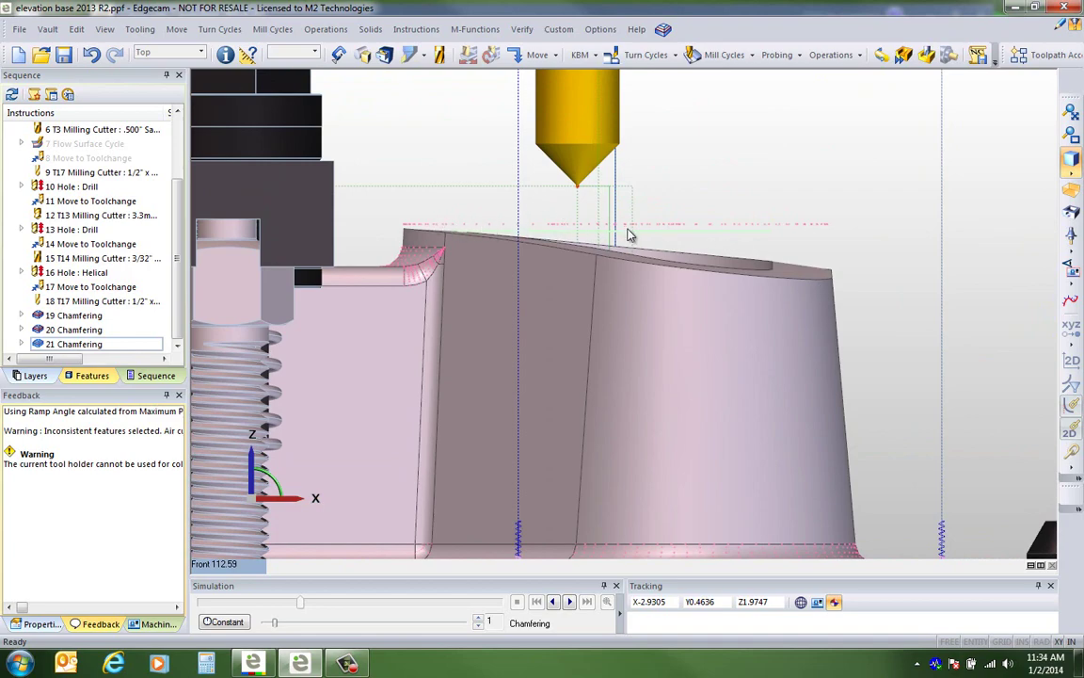
{"action": "scroll", "coordinate": [612, 240], "scroll_direction": "down", "scroll_amount": 3}
{"action": "middle_click_drag", "start_coordinate": [653, 233], "coordinate": [539, 268]}
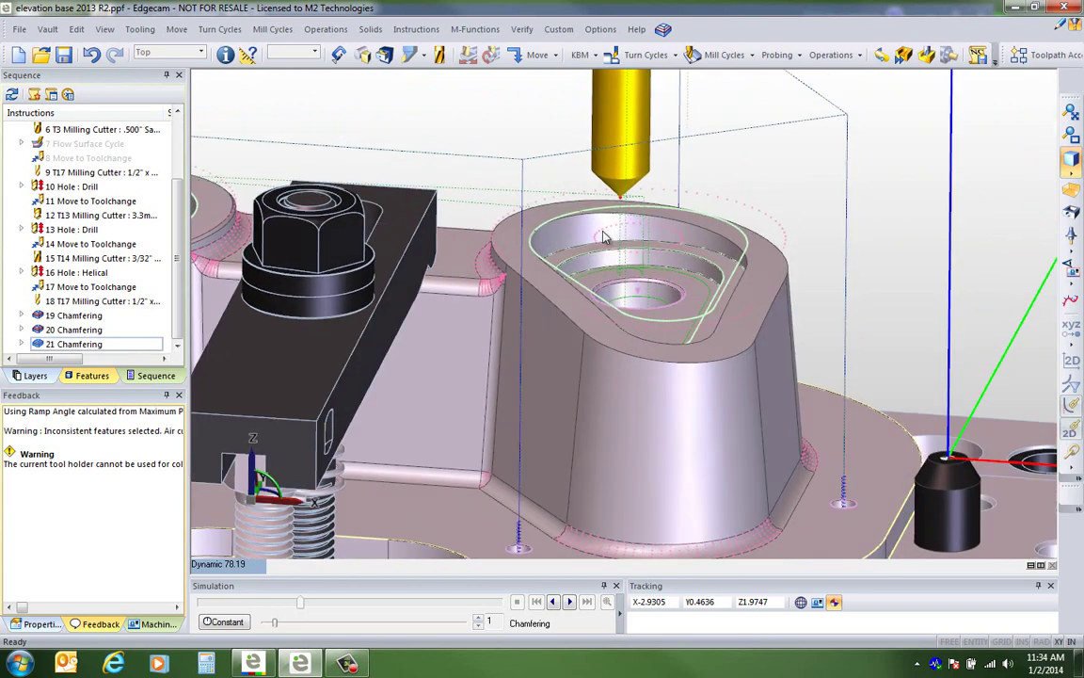
Step: Edit Chamfering cycle 21 to deburr the pocket's sloped upper edge, picked as a tangent edge chain with the default start and end points
{"action": "left_click", "coordinate": [68, 344]}
{"action": "double_click", "coordinate": [68, 344]}
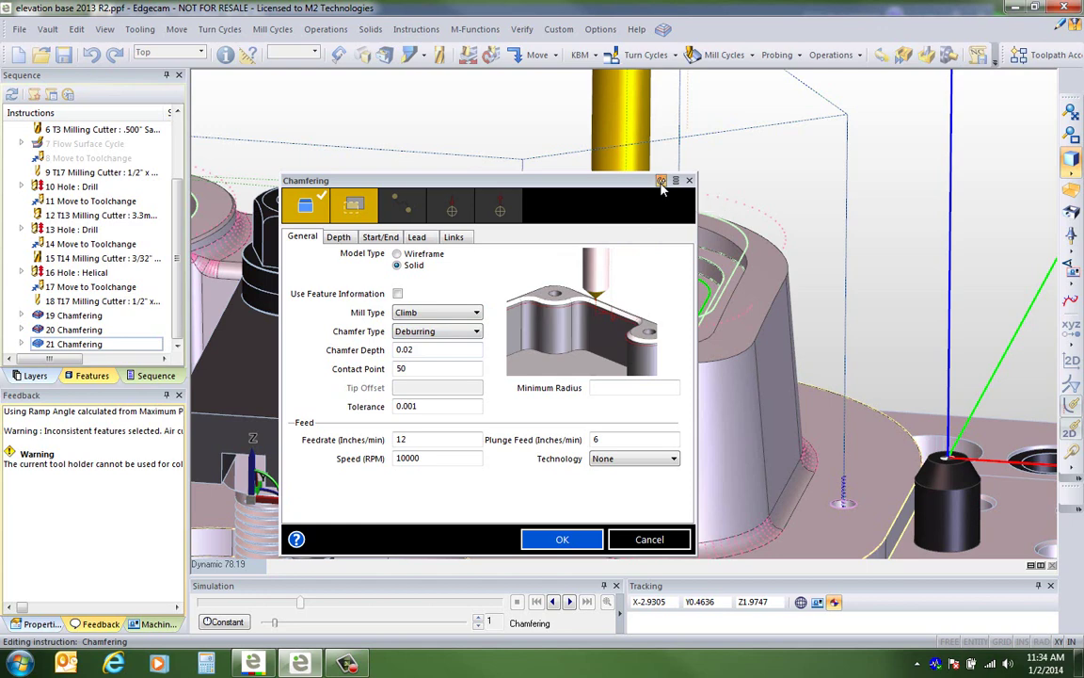
{"action": "left_click", "coordinate": [558, 543]}
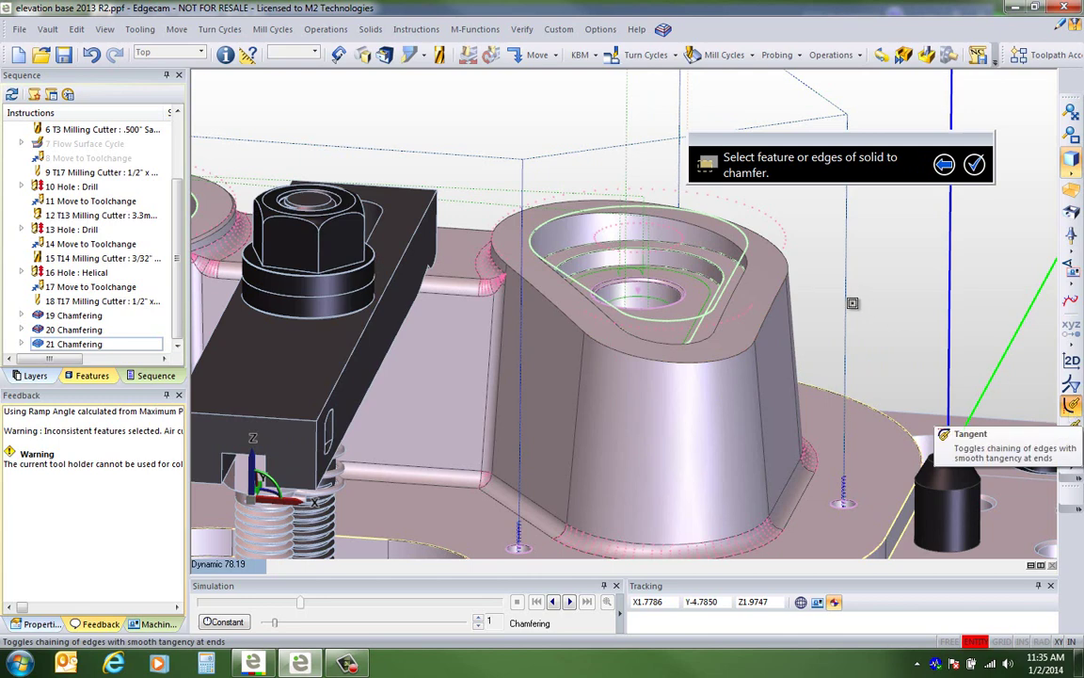
{"action": "left_click", "coordinate": [733, 297]}
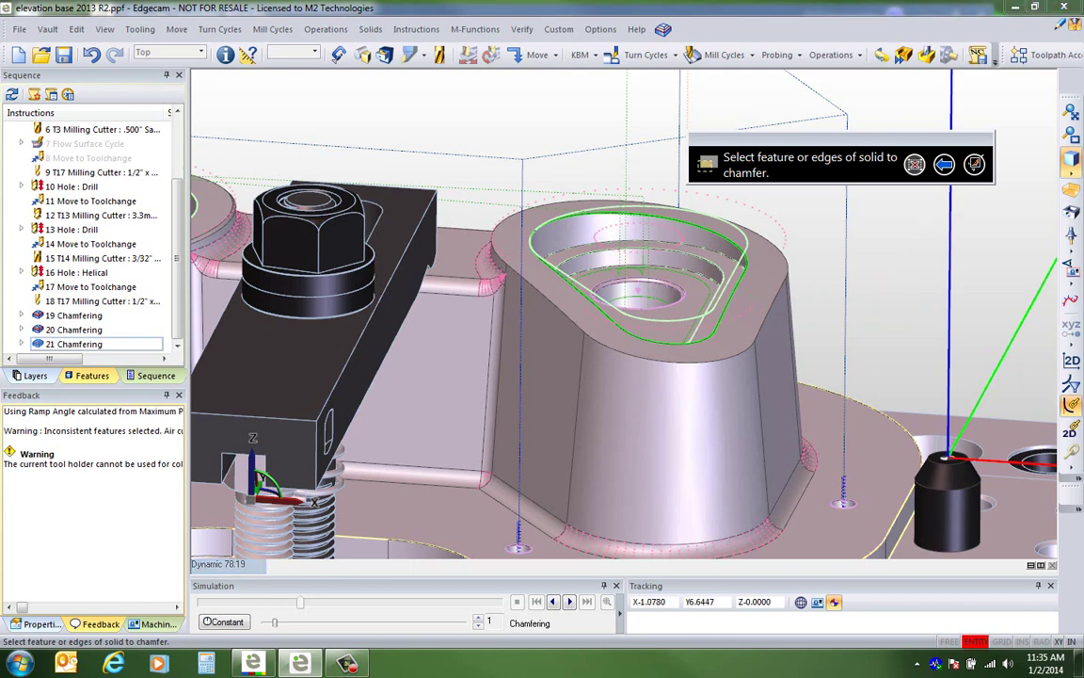
{"action": "left_click", "coordinate": [975, 165]}
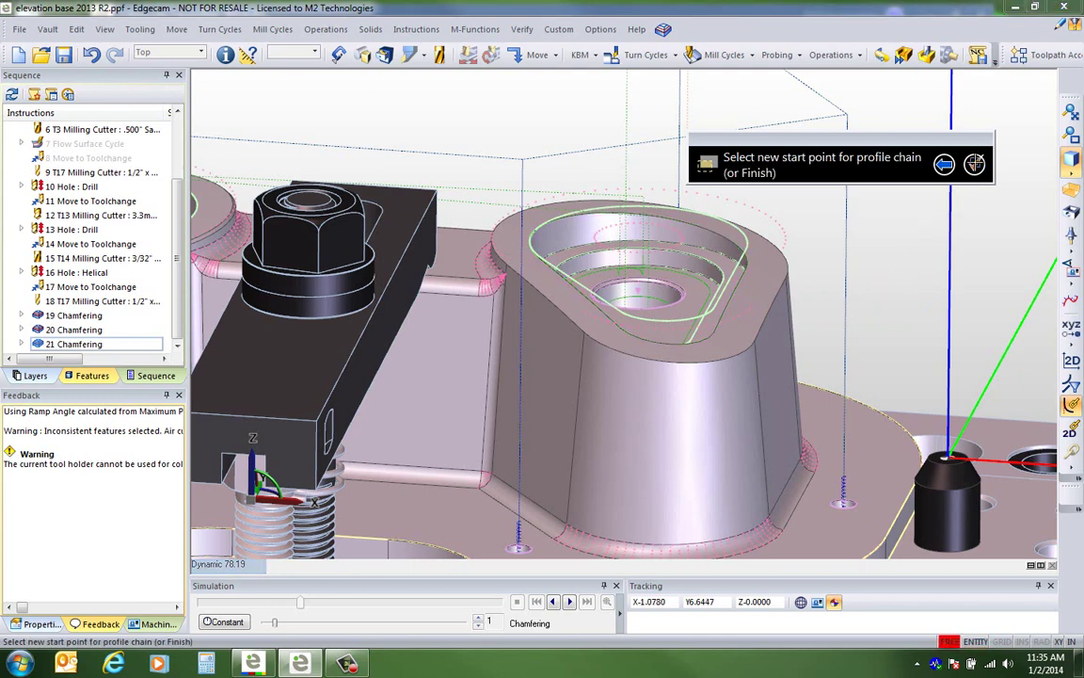
{"action": "left_click", "coordinate": [975, 163]}
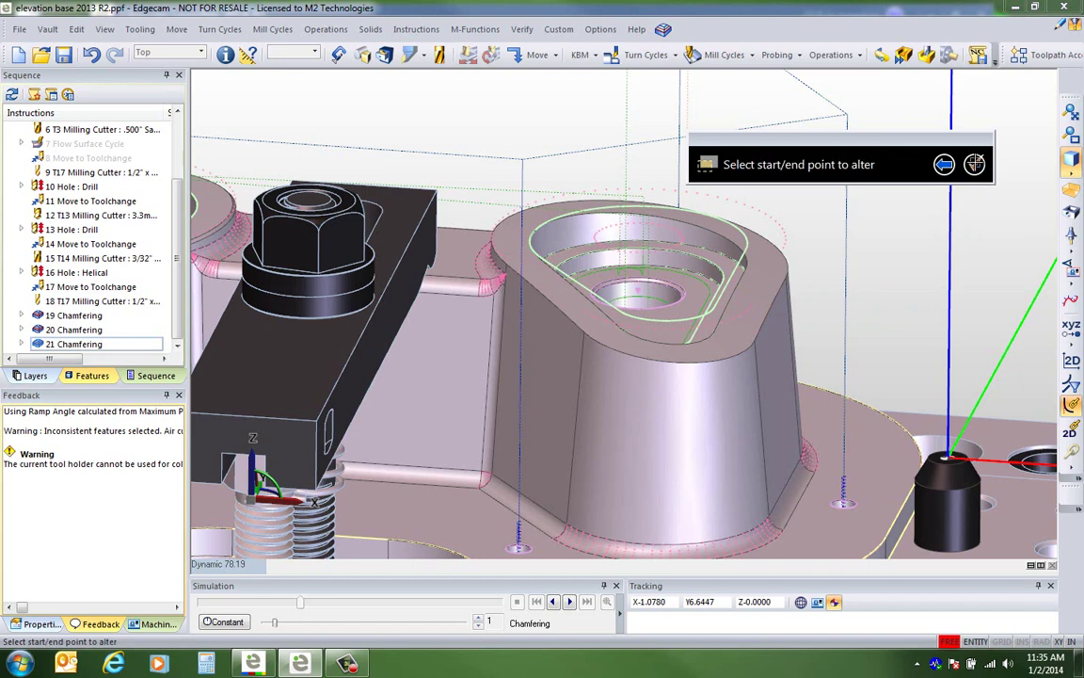
{"action": "left_click", "coordinate": [975, 164]}
{"action": "left_click", "coordinate": [975, 164]}
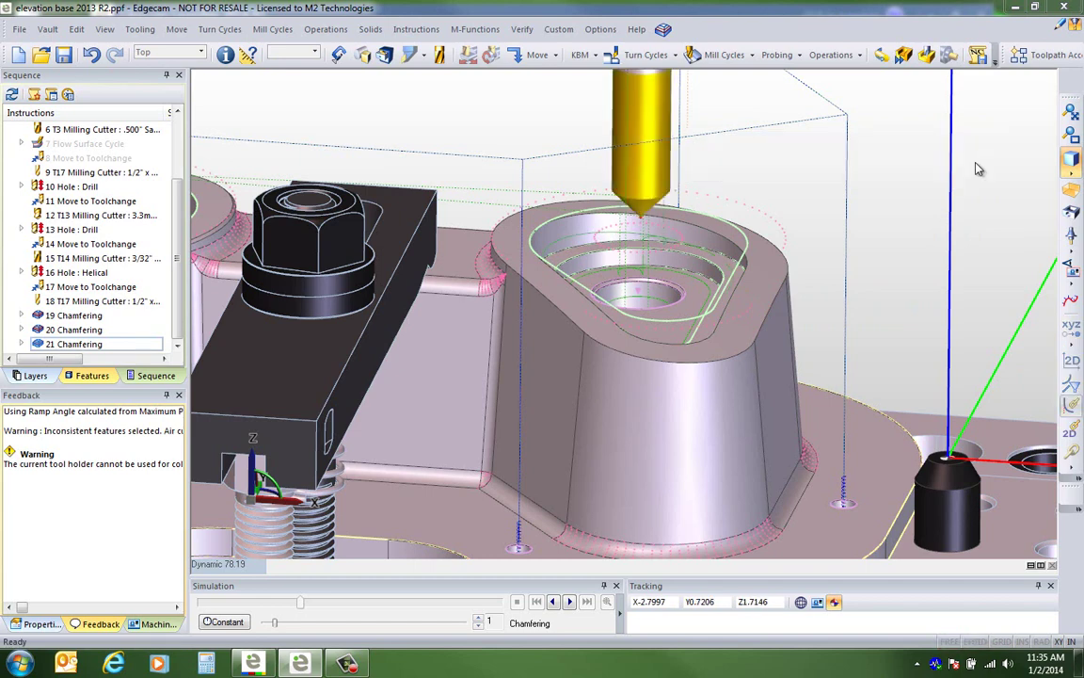
Step: Simulate Chamfering cycle 21 and watch the tool follow the sloped edge from the Front view
{"action": "right_click", "coordinate": [60, 346]}
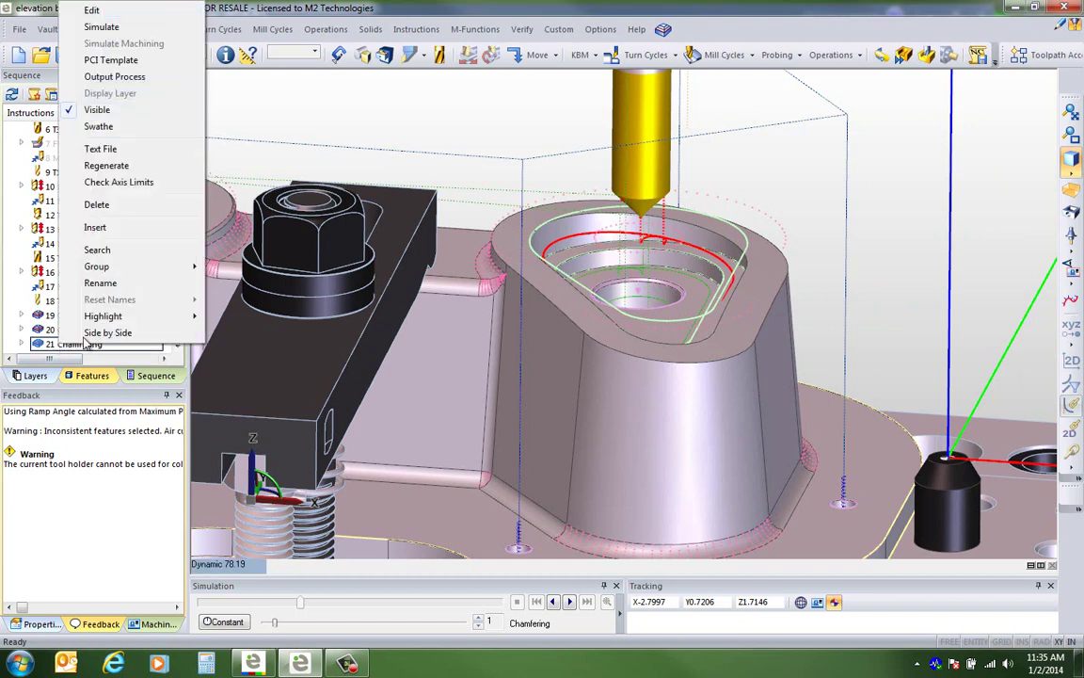
{"action": "left_click", "coordinate": [101, 28]}
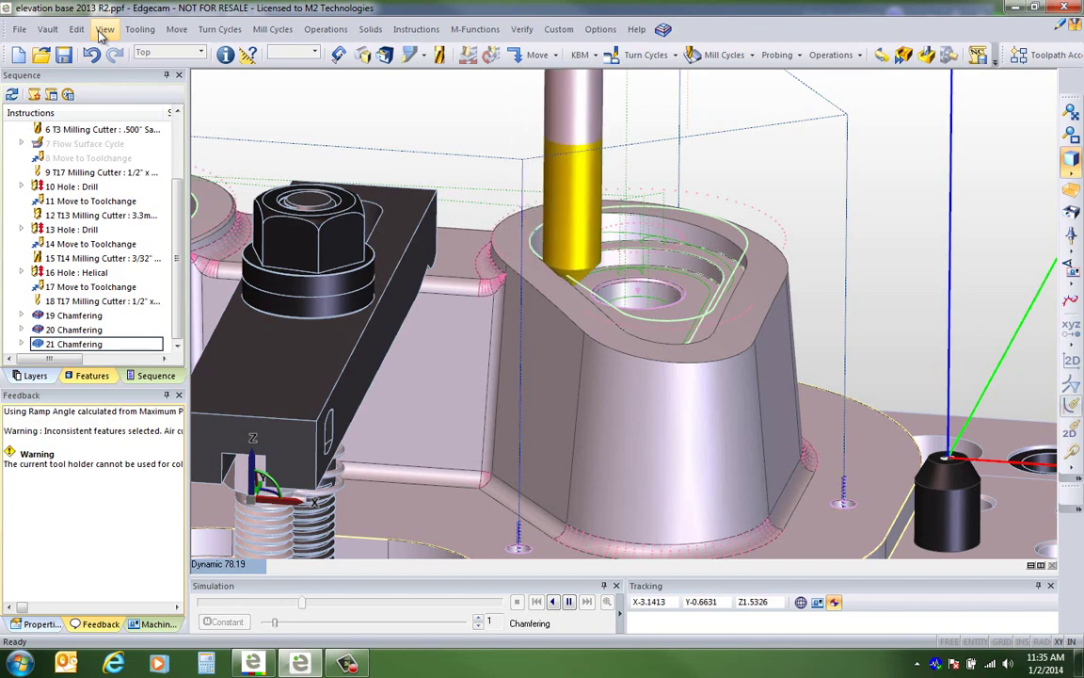
{"action": "right_click", "coordinate": [205, 506]}
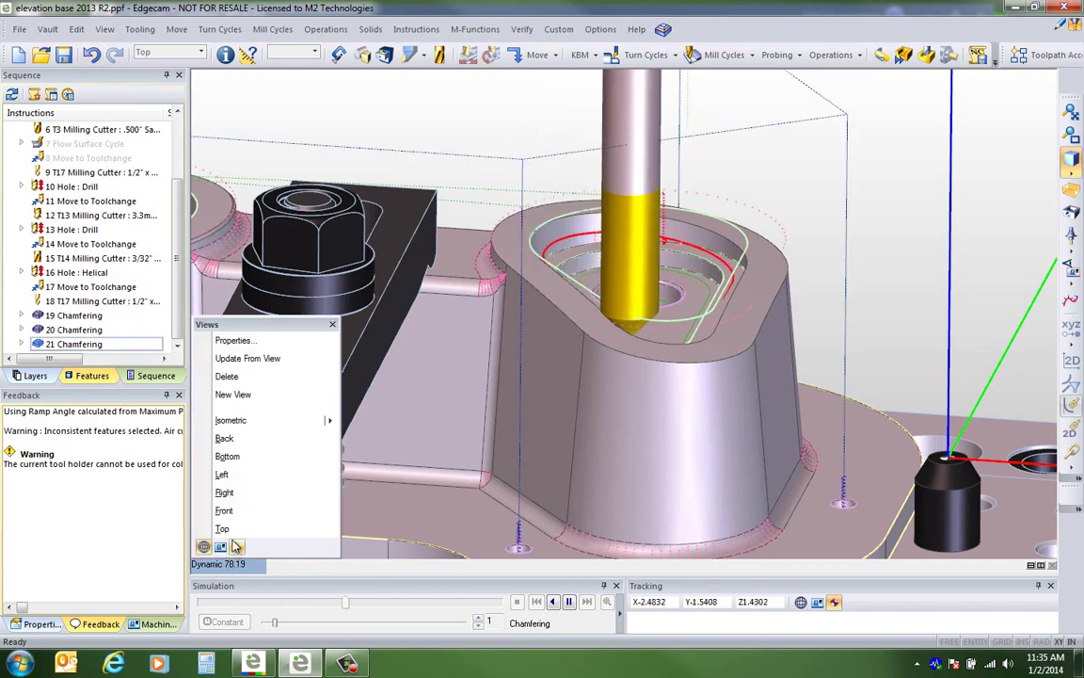
{"action": "left_click", "coordinate": [235, 516]}
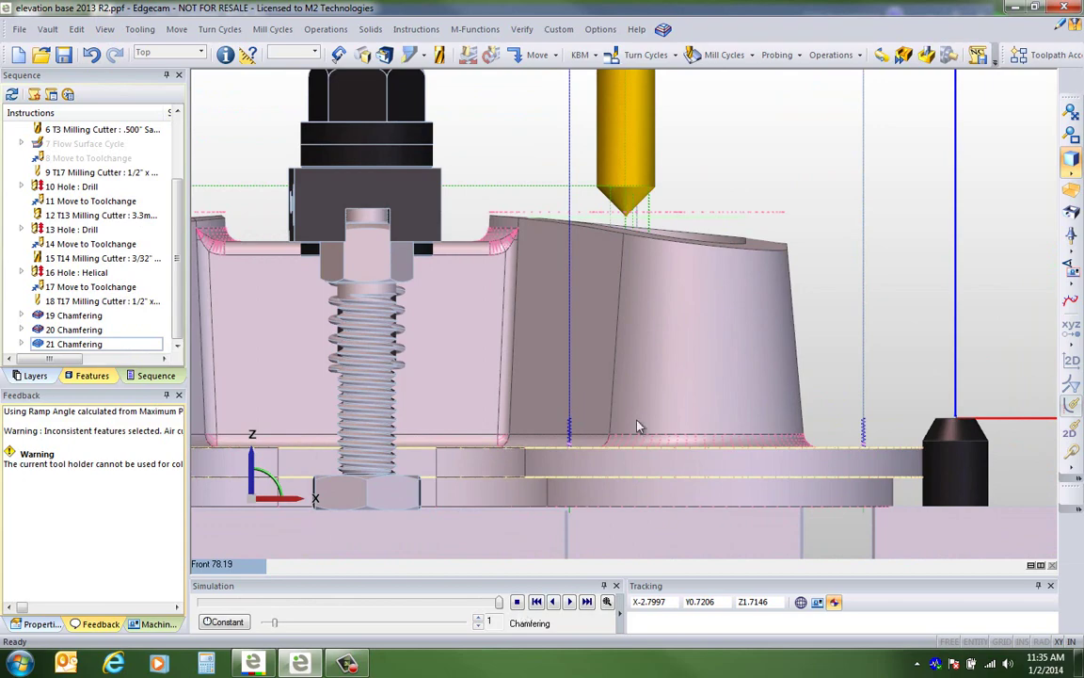
{"action": "scroll", "coordinate": [637, 285], "scroll_direction": "down", "scroll_amount": 1}
{"action": "middle_click_drag", "start_coordinate": [693, 294], "coordinate": [582, 318]}
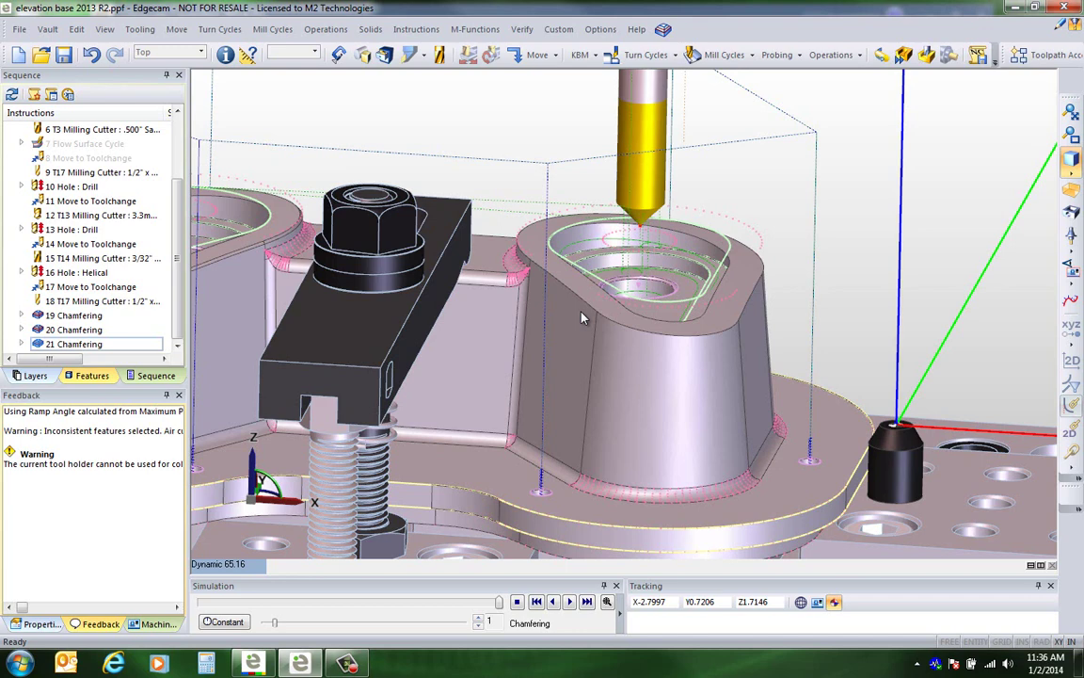
Step: Apply the Mill Profile Pocket strategy to the 2D Pocket 4 feature and inspect the toolpath of the new Profiling cycle
{"action": "left_click", "coordinate": [86, 375]}
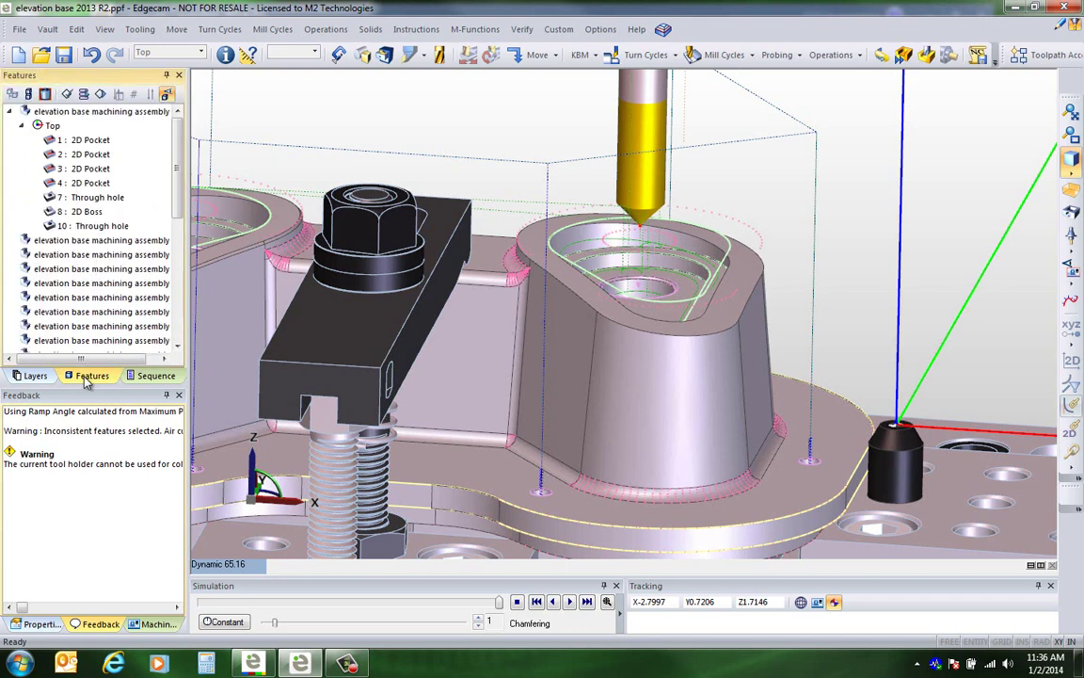
{"action": "left_click", "coordinate": [95, 182]}
{"action": "right_click", "coordinate": [95, 181]}
{"action": "left_click", "coordinate": [130, 263]}
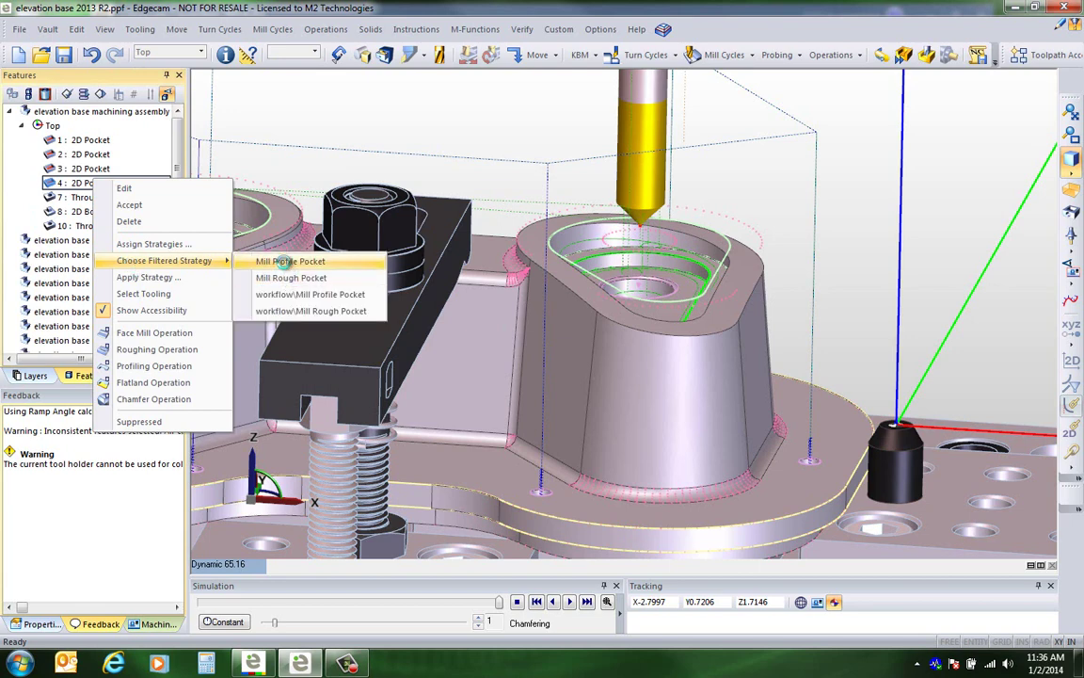
{"action": "left_click", "coordinate": [287, 264]}
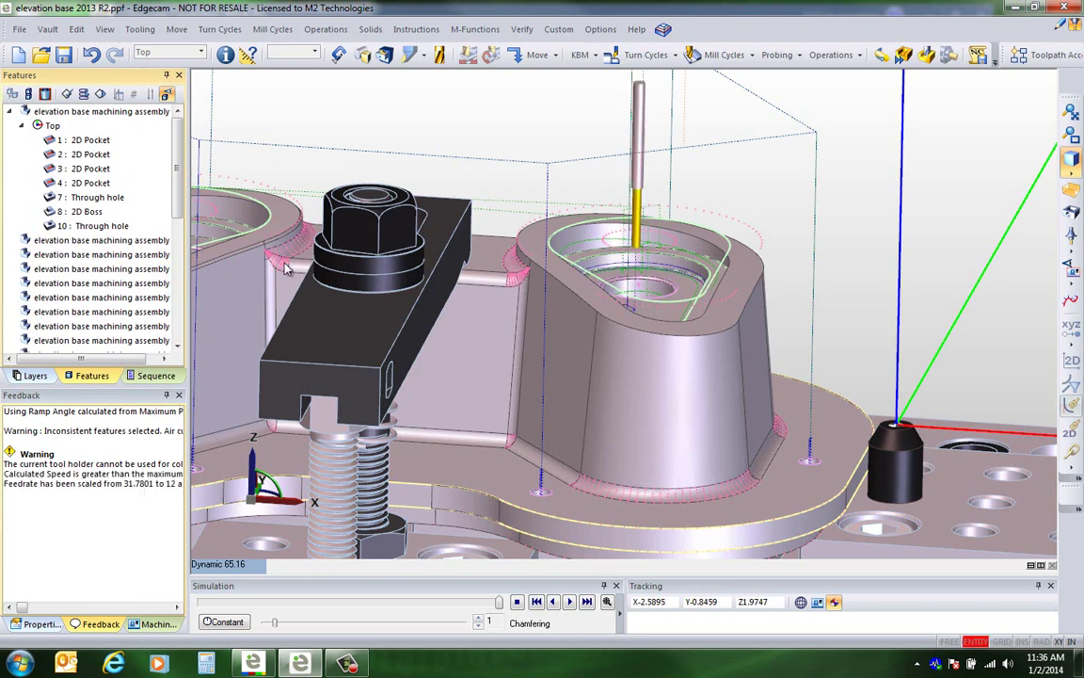
{"action": "left_click", "coordinate": [155, 376]}
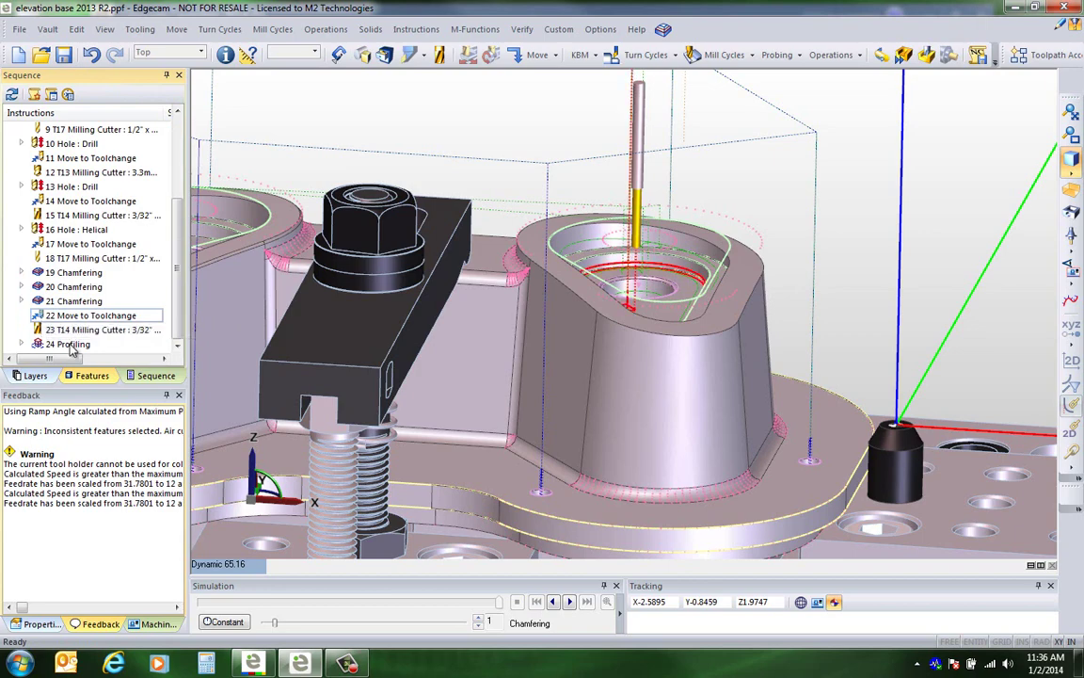
{"action": "left_click", "coordinate": [73, 345]}
{"action": "middle_click_drag", "start_coordinate": [564, 330], "coordinate": [538, 310]}
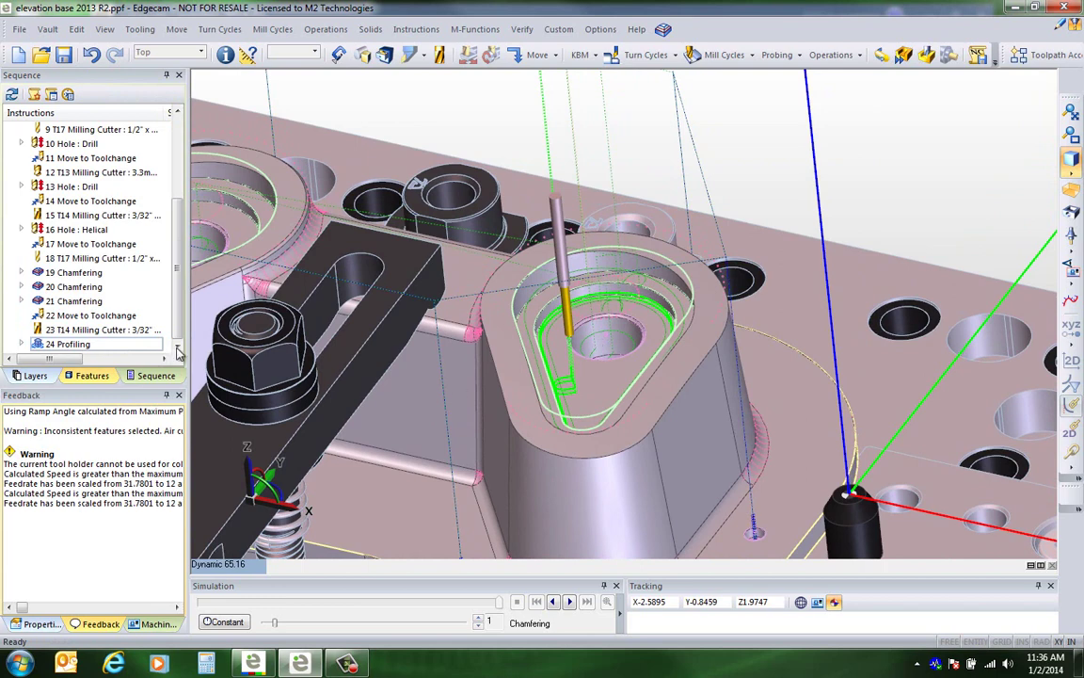
Step: Edit Profiling cycle 24, switch it to the Feature Profiling dialog layout, and review its General, Depth, Start/End, Lead and Links settings
{"action": "double_click", "coordinate": [64, 344]}
{"action": "right_click", "coordinate": [331, 387]}
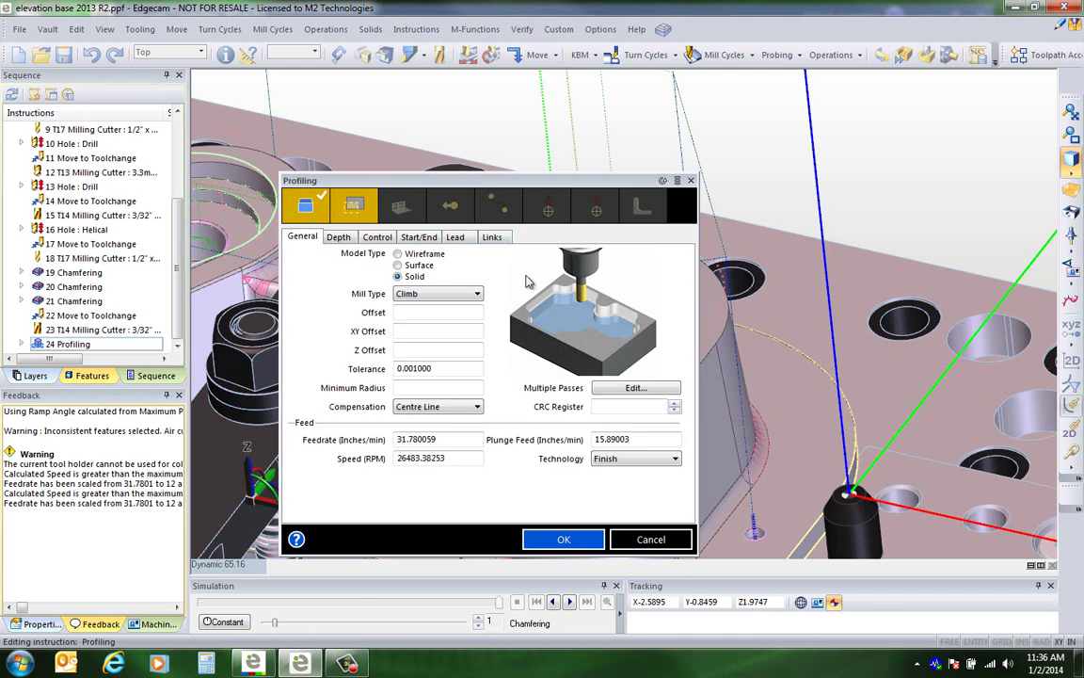
{"action": "left_click", "coordinate": [677, 180]}
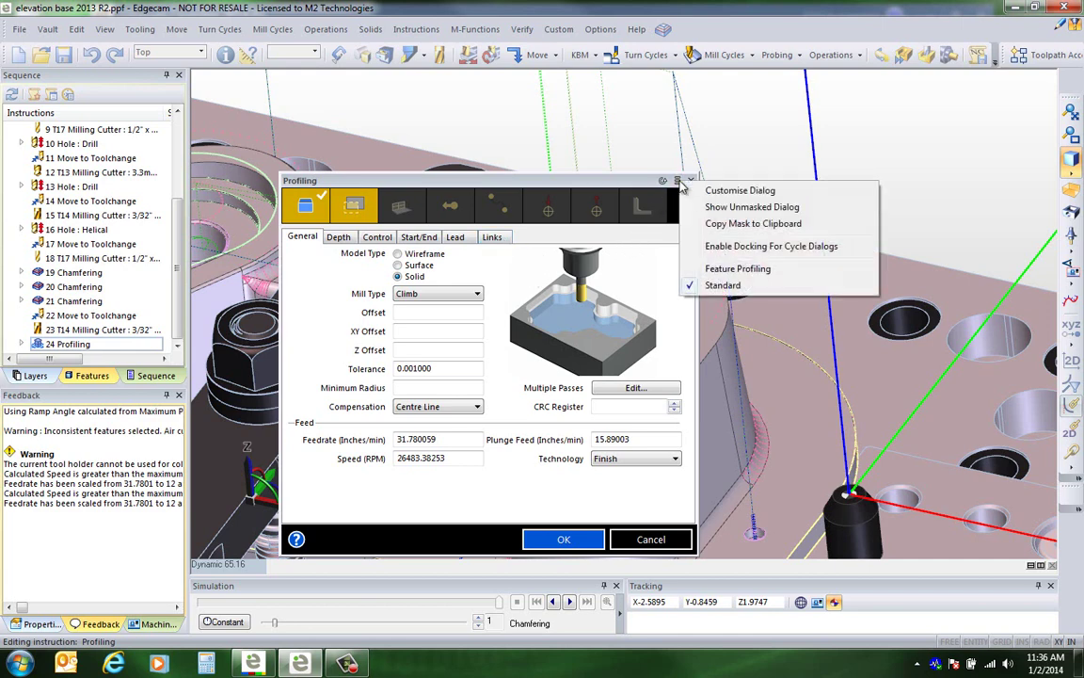
{"action": "left_click", "coordinate": [752, 270]}
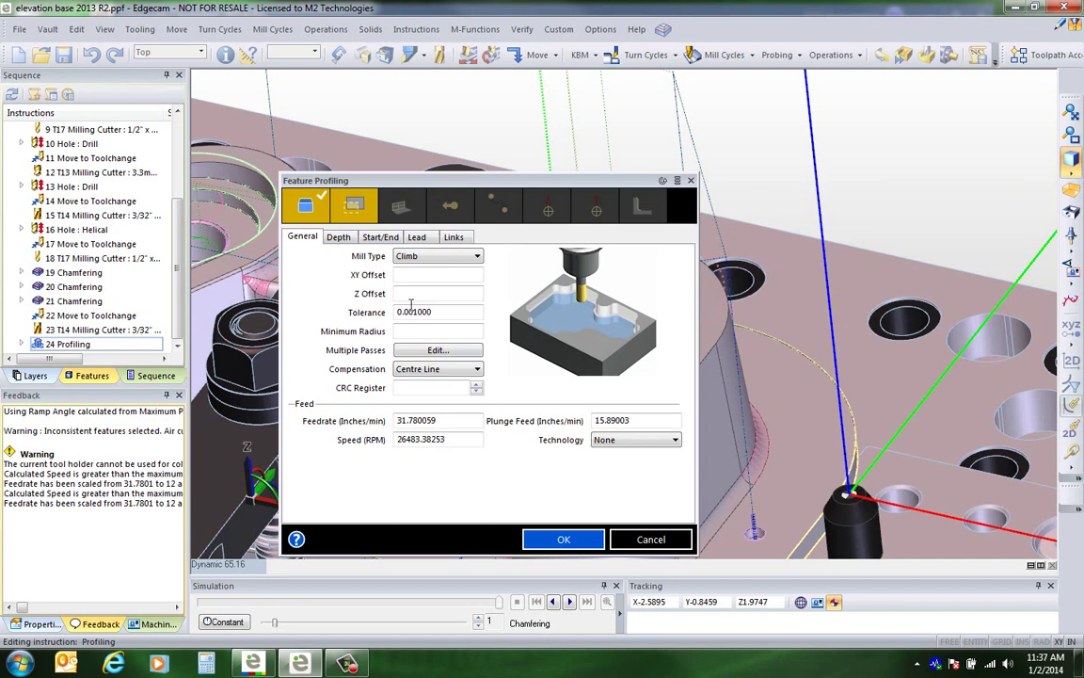
{"action": "left_click", "coordinate": [339, 238]}
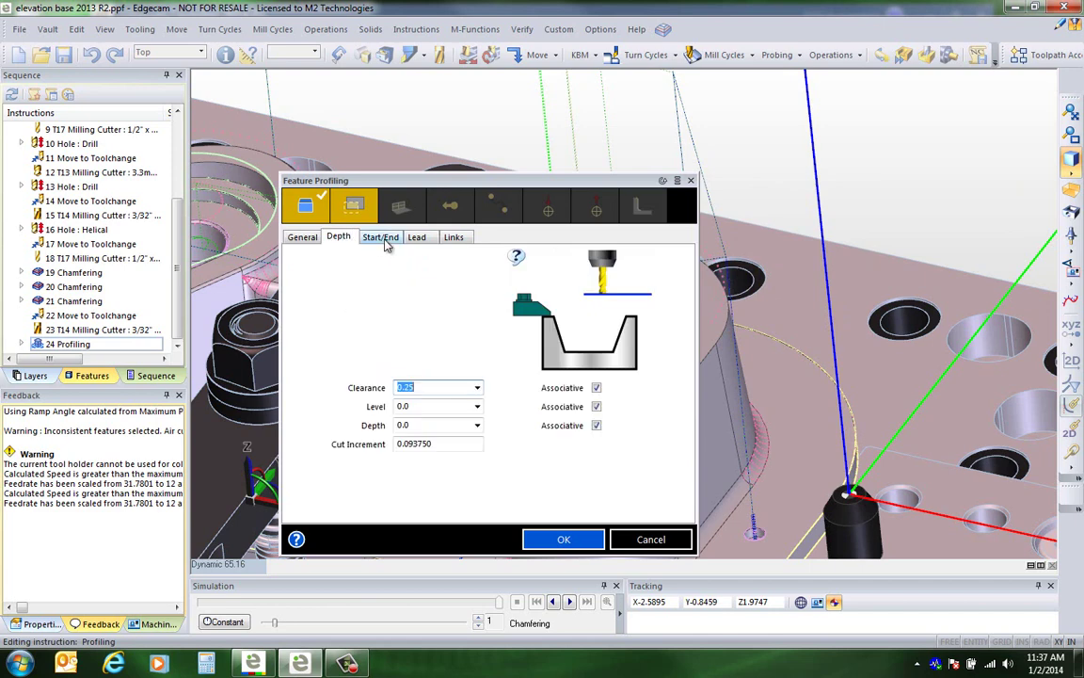
{"action": "left_click", "coordinate": [381, 238]}
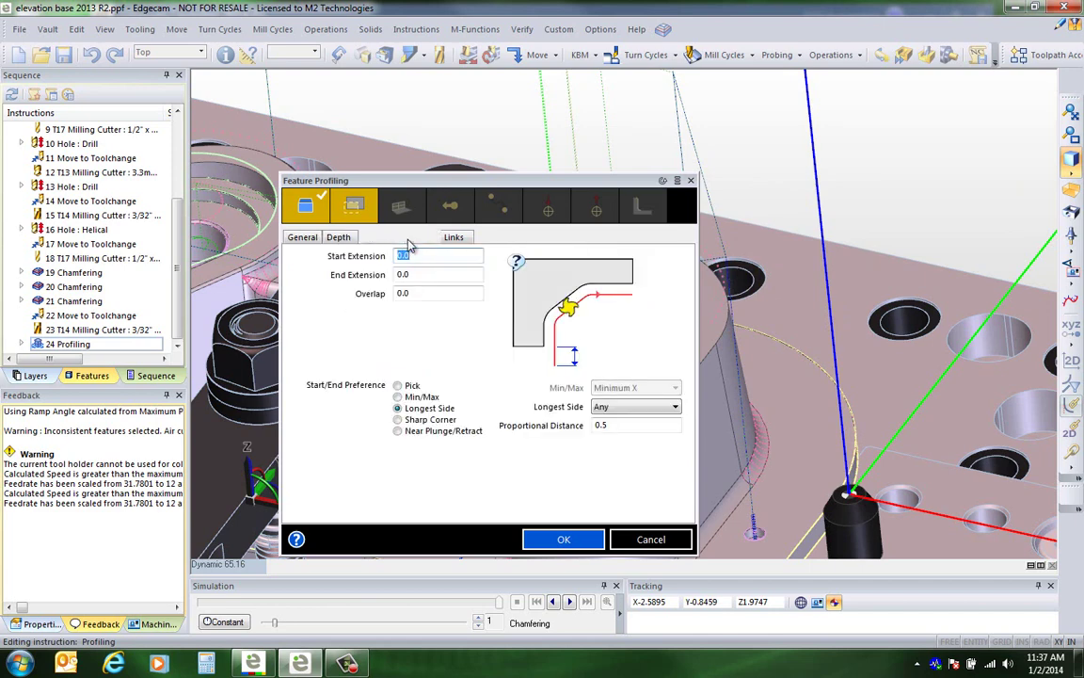
{"action": "left_click", "coordinate": [419, 238]}
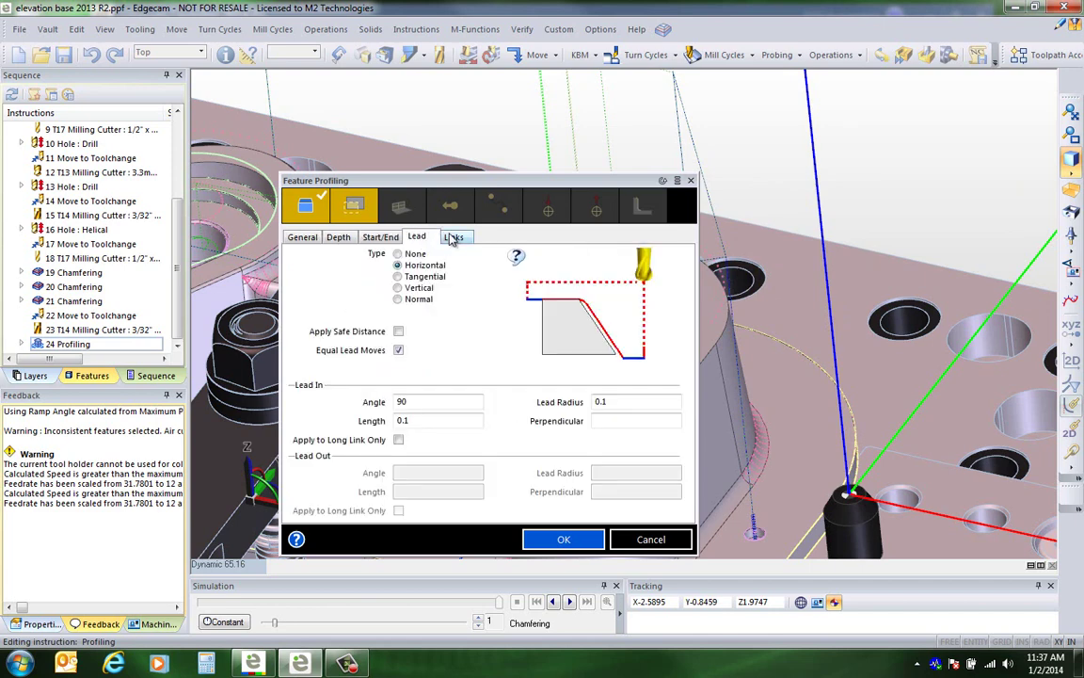
{"action": "left_click", "coordinate": [454, 237]}
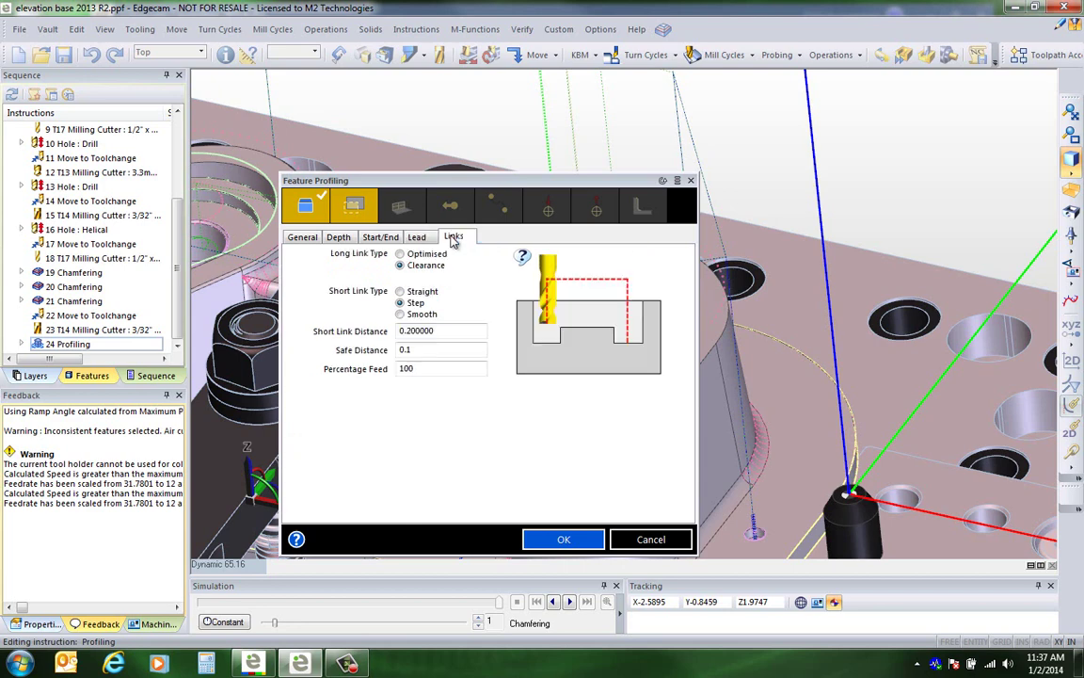
Step: Return to the Standard Profiling dialog layout and customise it to hide the Offset modifier
{"action": "left_click", "coordinate": [677, 179]}
{"action": "left_click", "coordinate": [709, 285]}
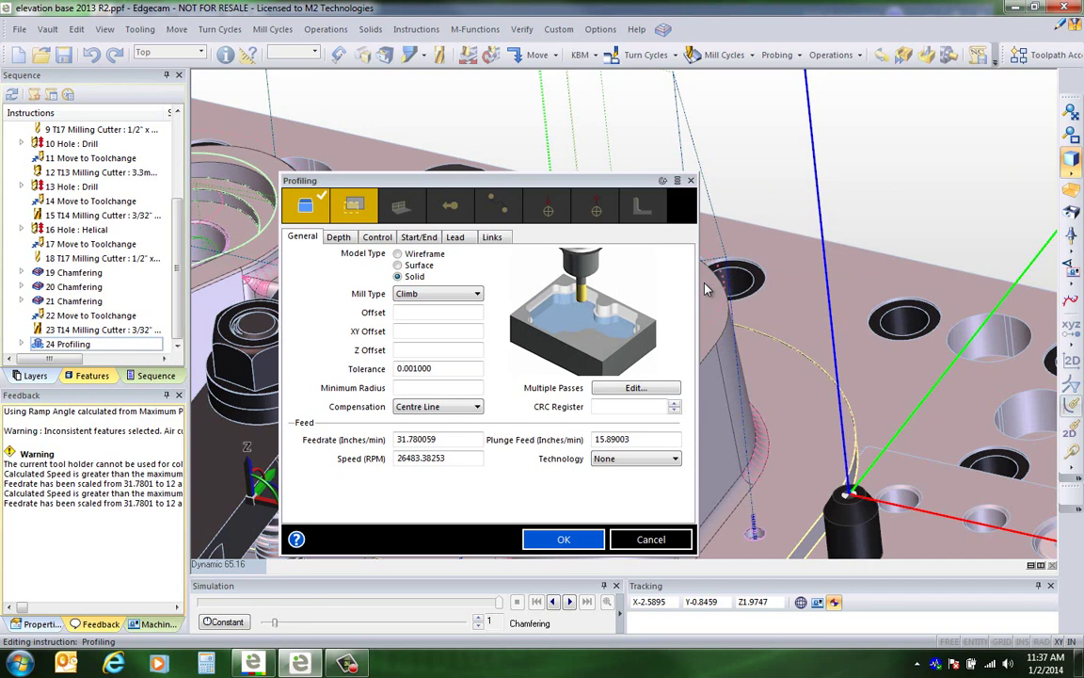
{"action": "left_click", "coordinate": [678, 180]}
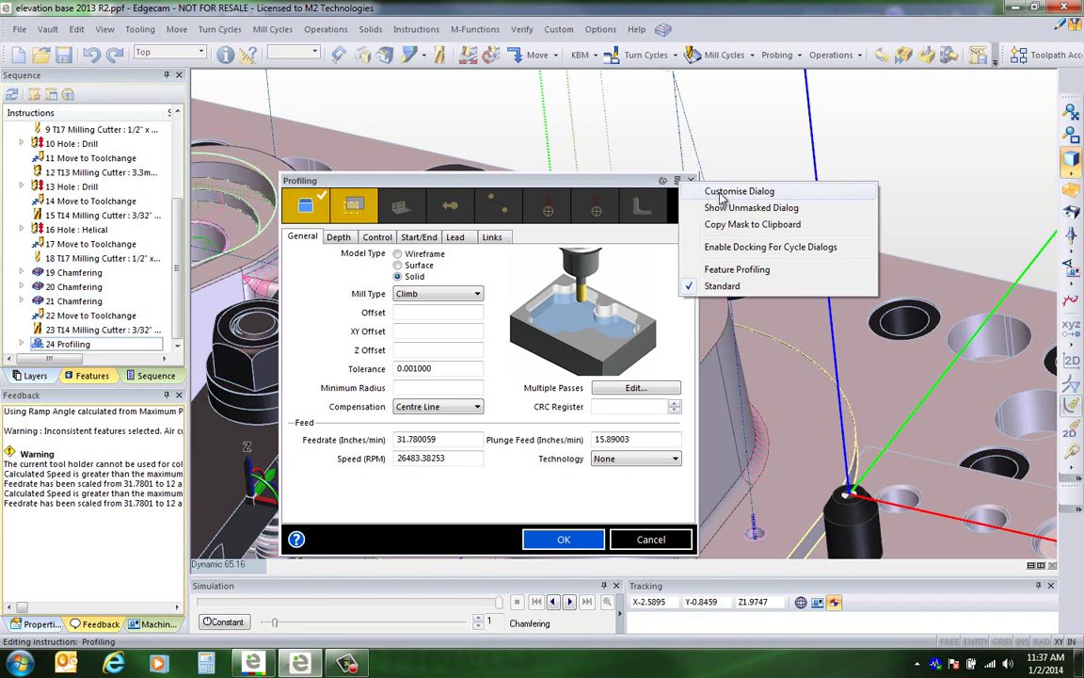
{"action": "left_click", "coordinate": [722, 192]}
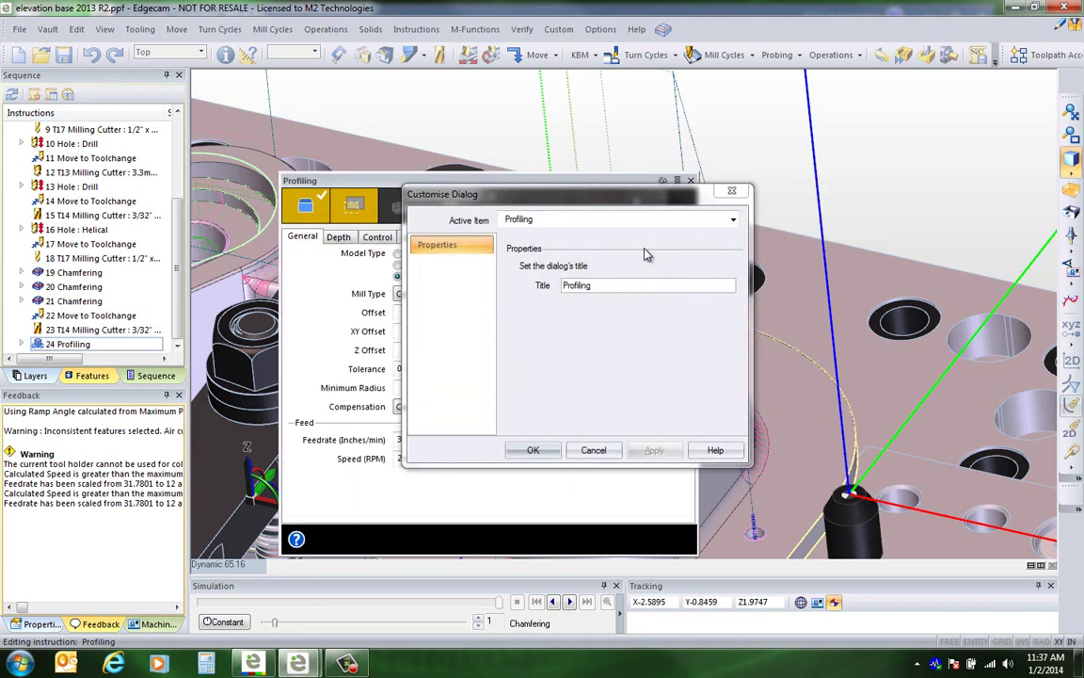
{"action": "left_click", "coordinate": [732, 221]}
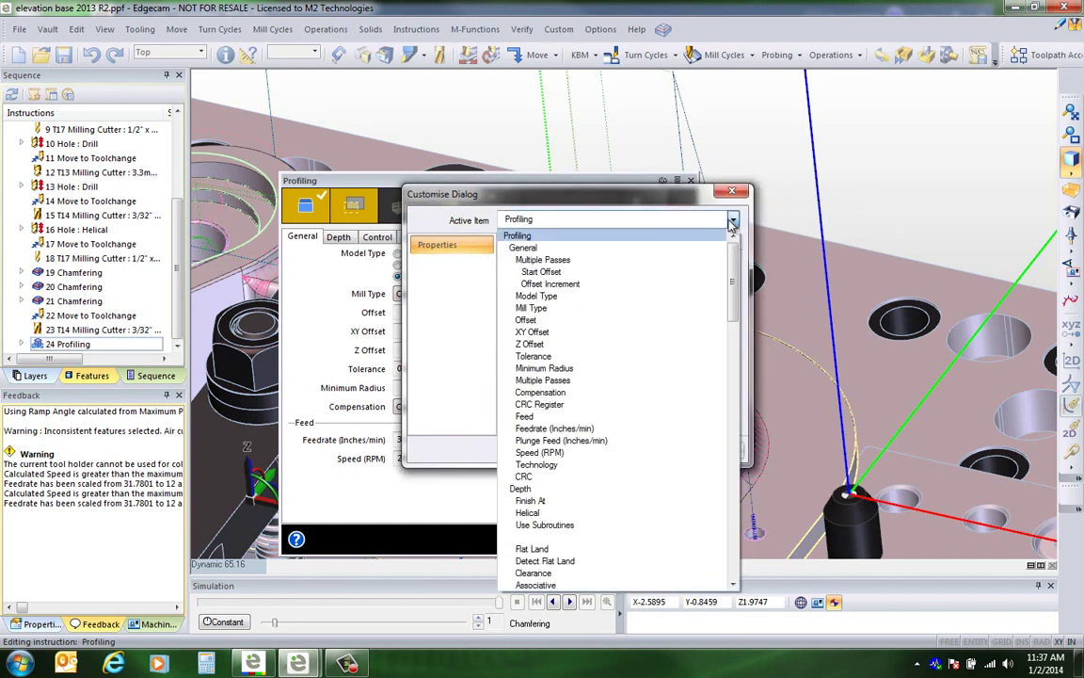
{"action": "left_click", "coordinate": [514, 222]}
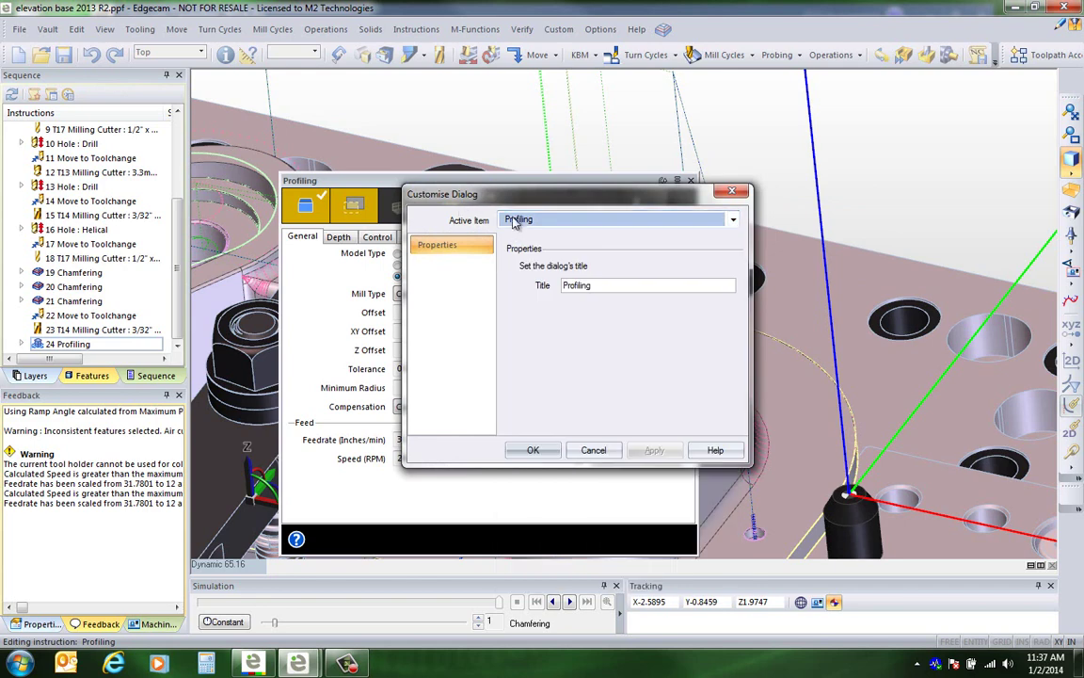
{"action": "left_click", "coordinate": [543, 220]}
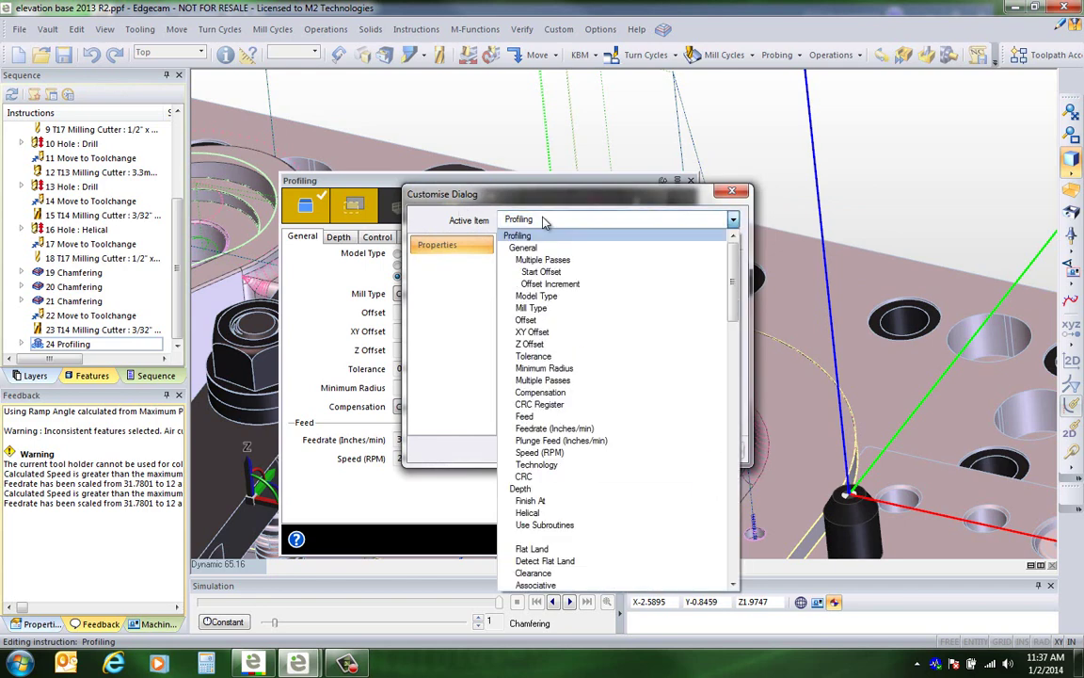
{"action": "left_click", "coordinate": [529, 320]}
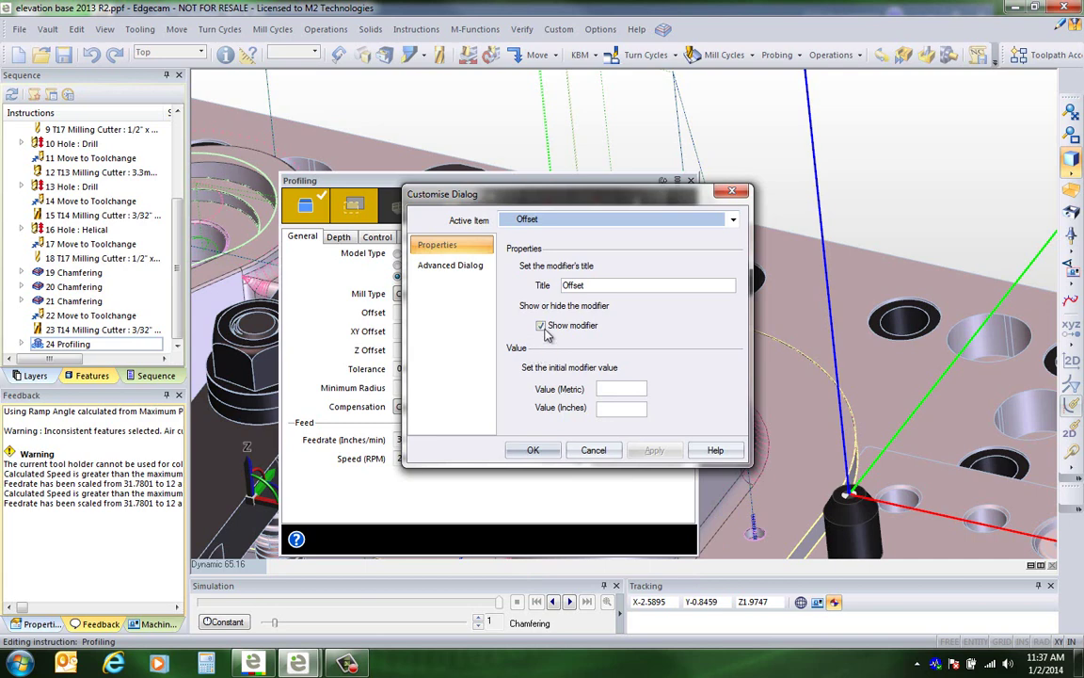
{"action": "left_click_drag", "start_coordinate": [568, 199], "coordinate": [824, 174]}
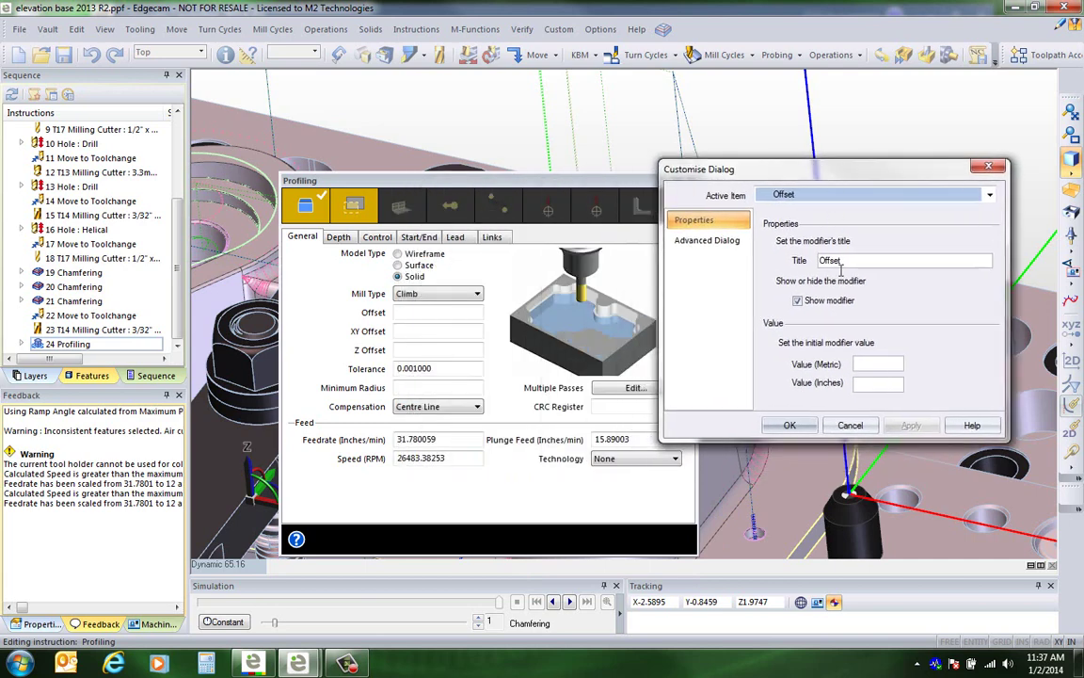
{"action": "left_click", "coordinate": [798, 301]}
{"action": "left_click", "coordinate": [910, 426]}
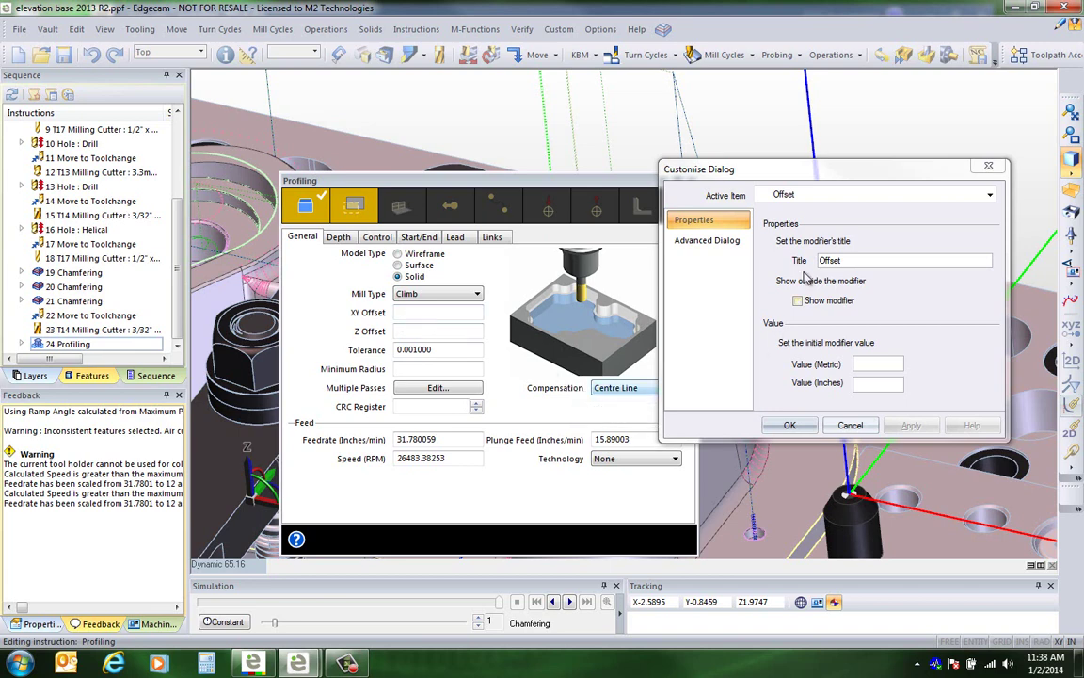
Step: Hide the Compensation modifier in the customised Profiling dialog and set its initial value to Centre Line
{"action": "left_click", "coordinate": [810, 198]}
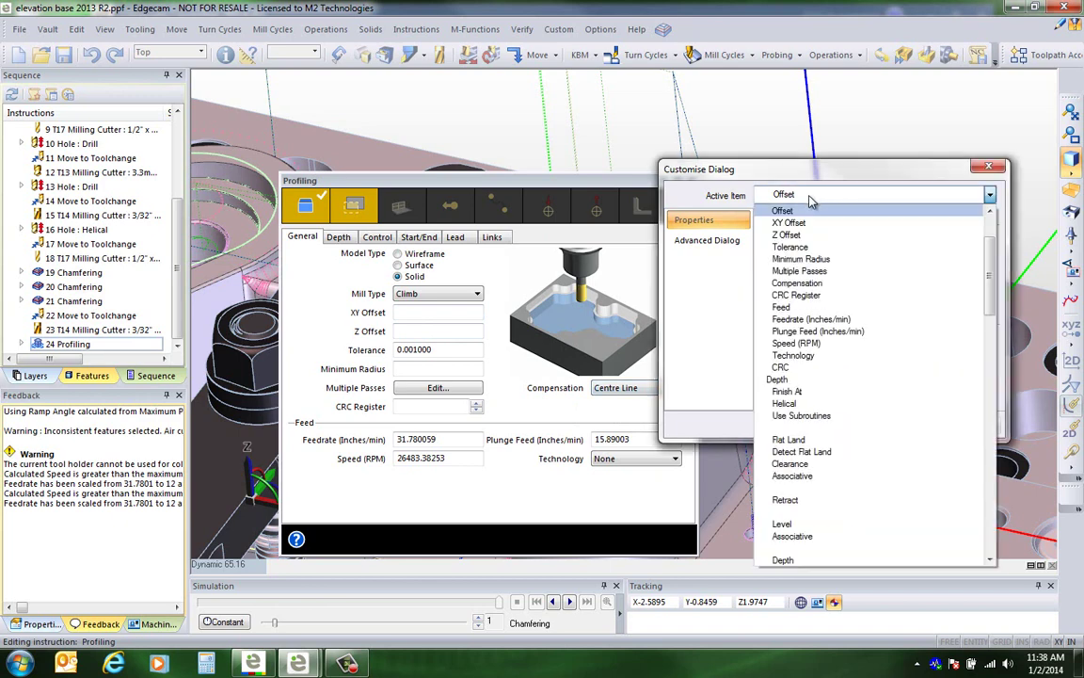
{"action": "left_click", "coordinate": [797, 283]}
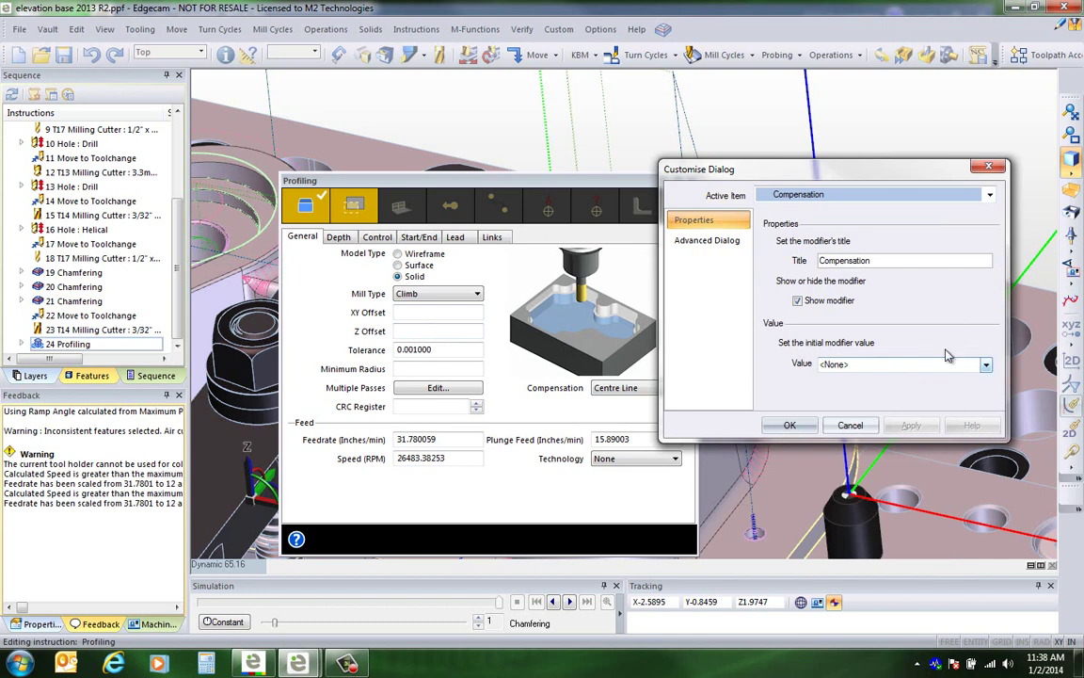
{"action": "left_click", "coordinate": [804, 303]}
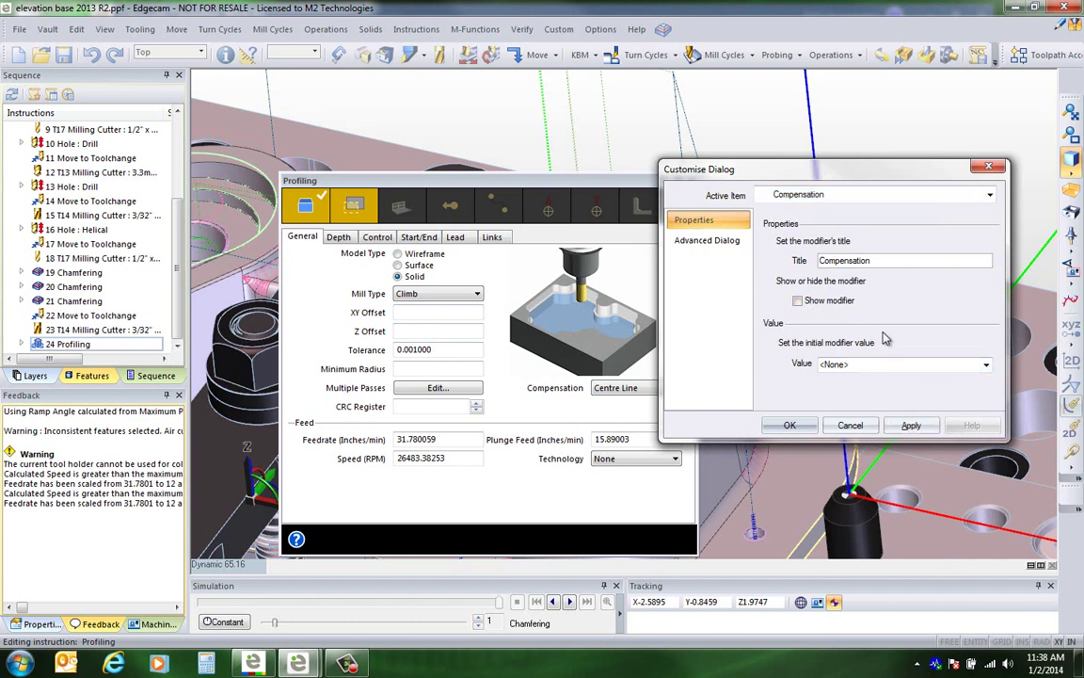
{"action": "left_click", "coordinate": [985, 364]}
{"action": "left_click", "coordinate": [841, 398]}
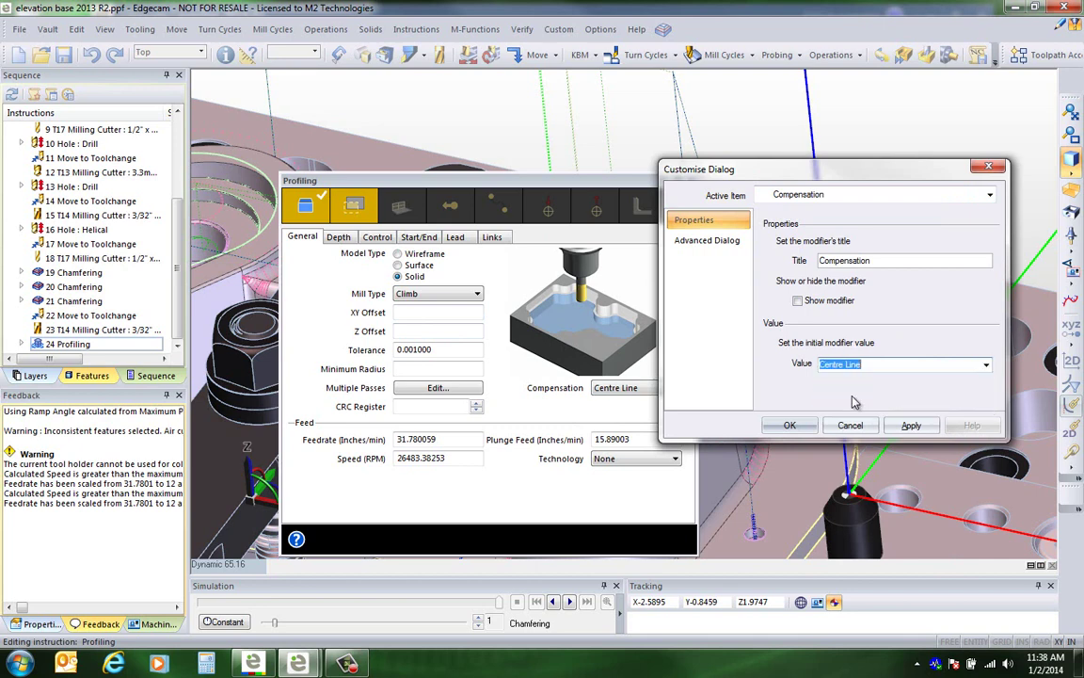
{"action": "left_click", "coordinate": [908, 426]}
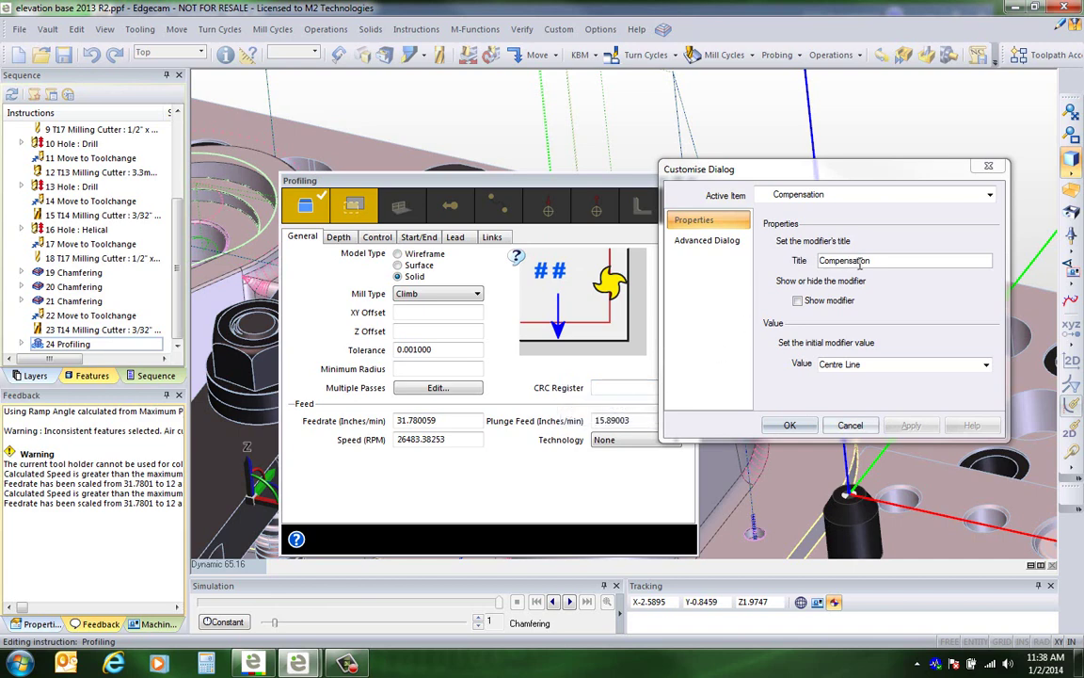
Step: Show the Compensation modifier again, apply the change and leave both the dialog customisation and the Profiling cycle without saving
{"action": "left_click", "coordinate": [985, 364]}
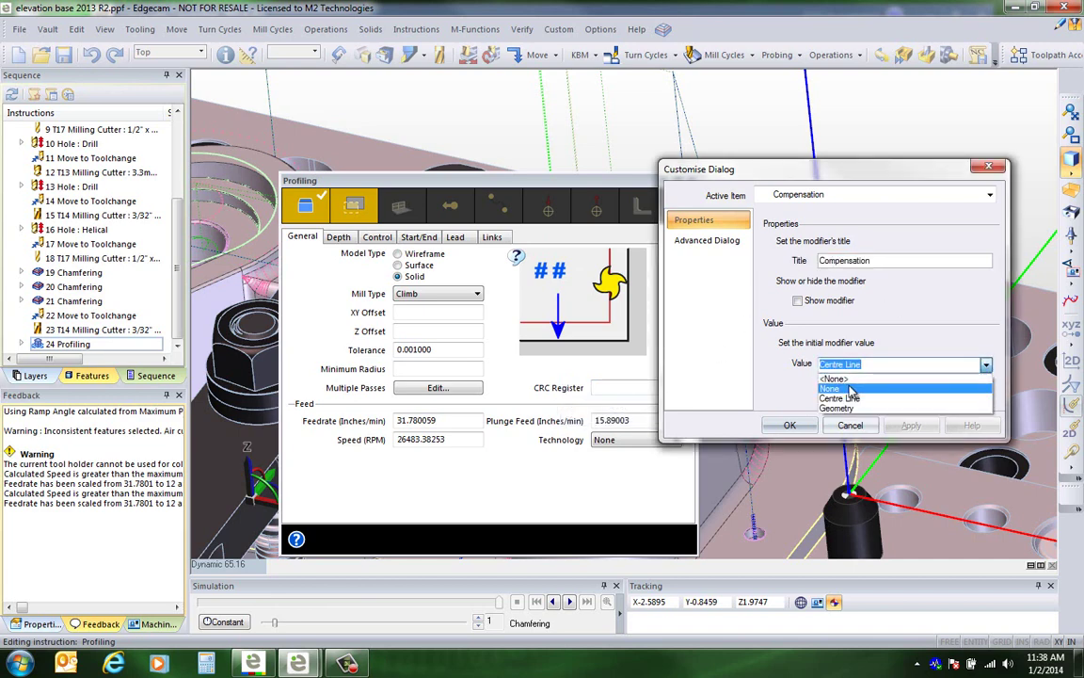
{"action": "left_click", "coordinate": [798, 300]}
{"action": "left_click", "coordinate": [798, 301]}
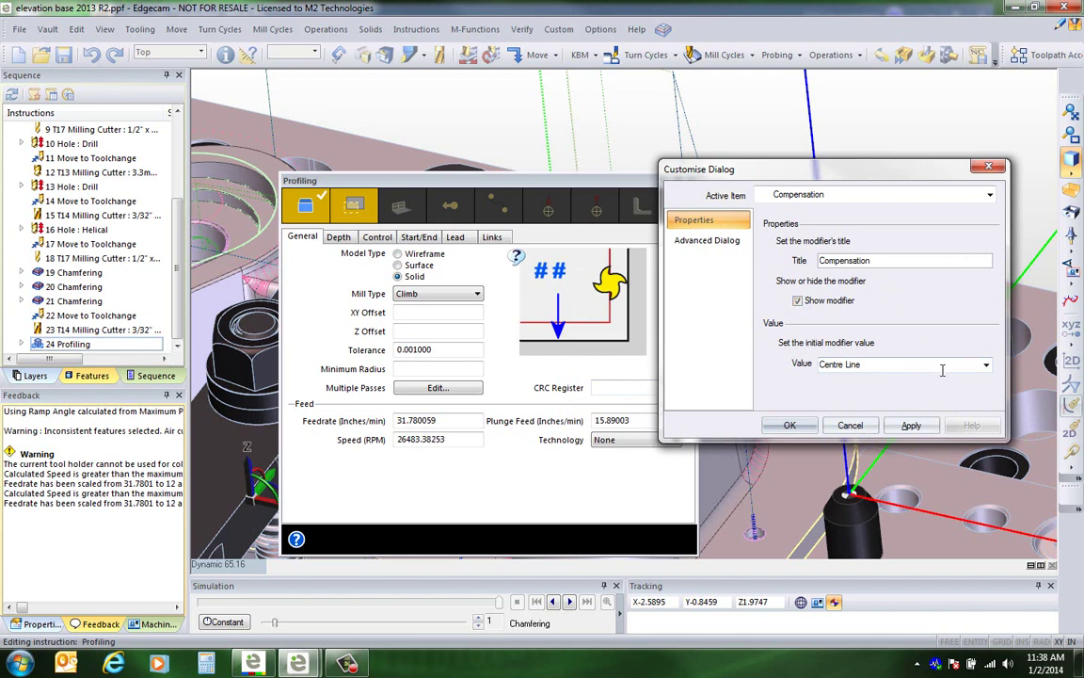
{"action": "left_click", "coordinate": [911, 426]}
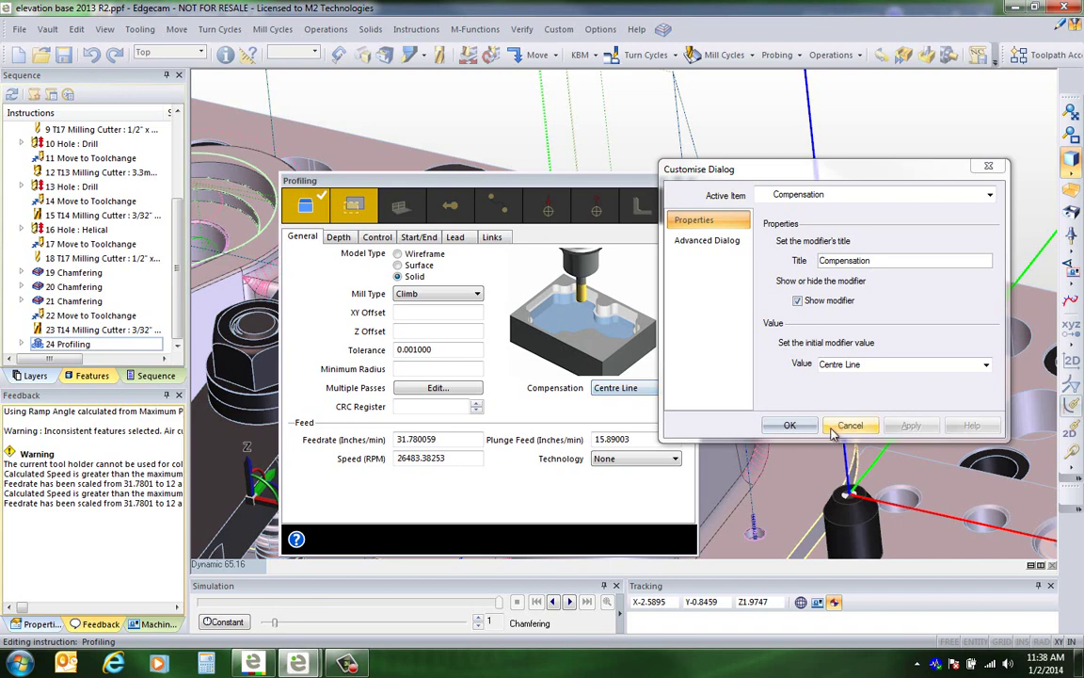
{"action": "left_click", "coordinate": [851, 425]}
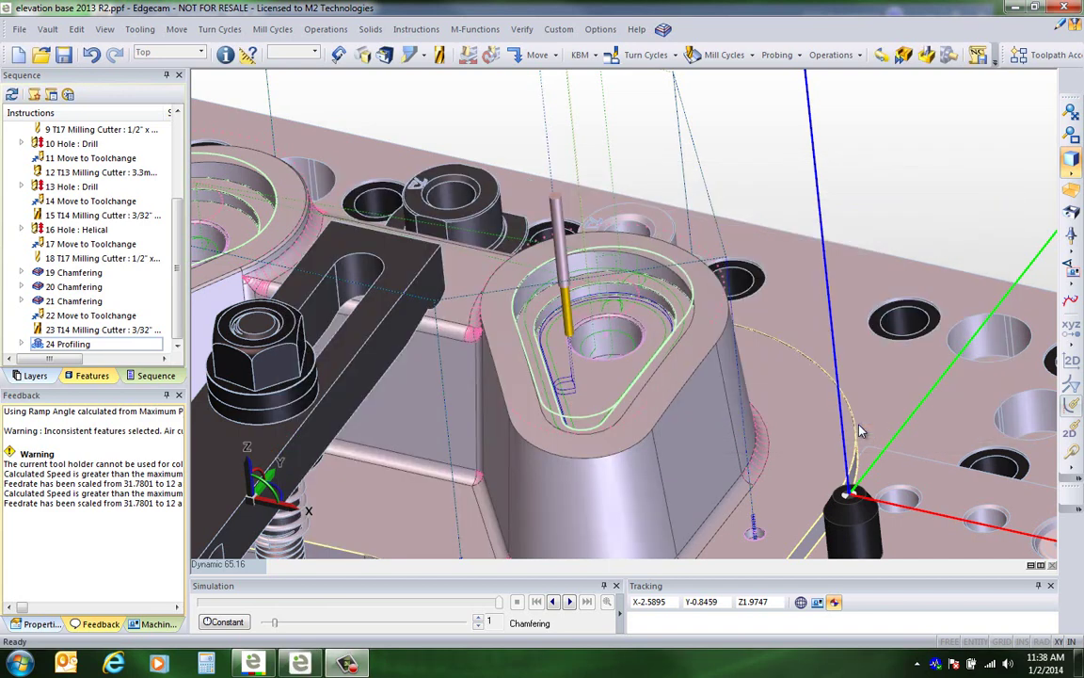
Step: Reopen Profiling cycle 24 for editing and switch it to the Feature Profiling dialog layout
{"action": "double_click", "coordinate": [68, 343]}
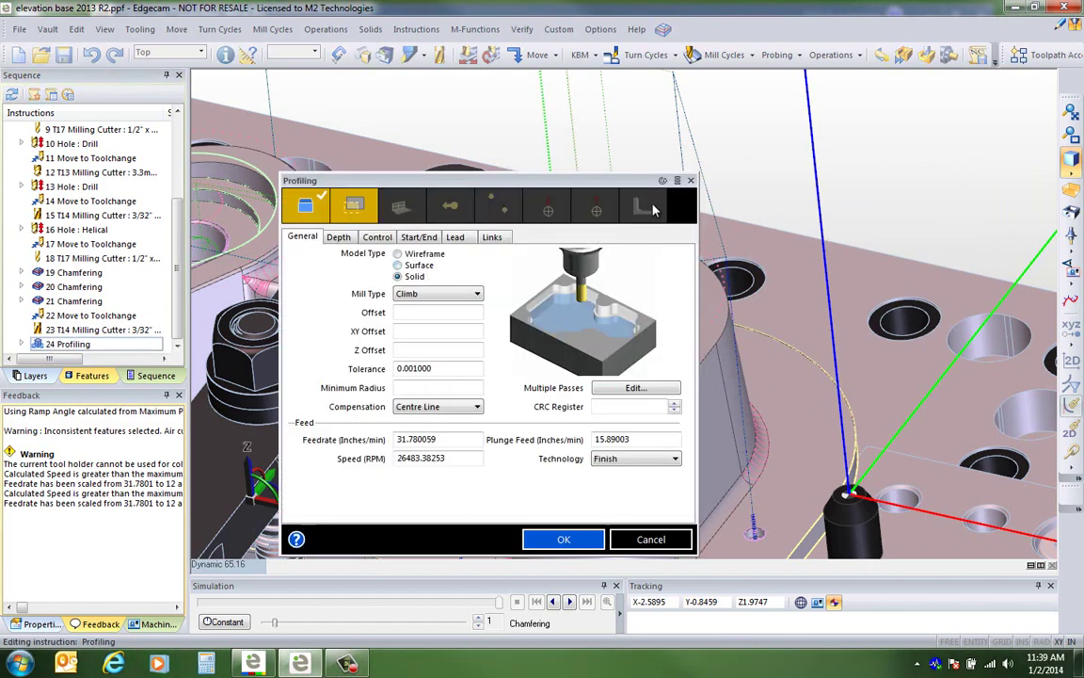
{"action": "left_click", "coordinate": [678, 181]}
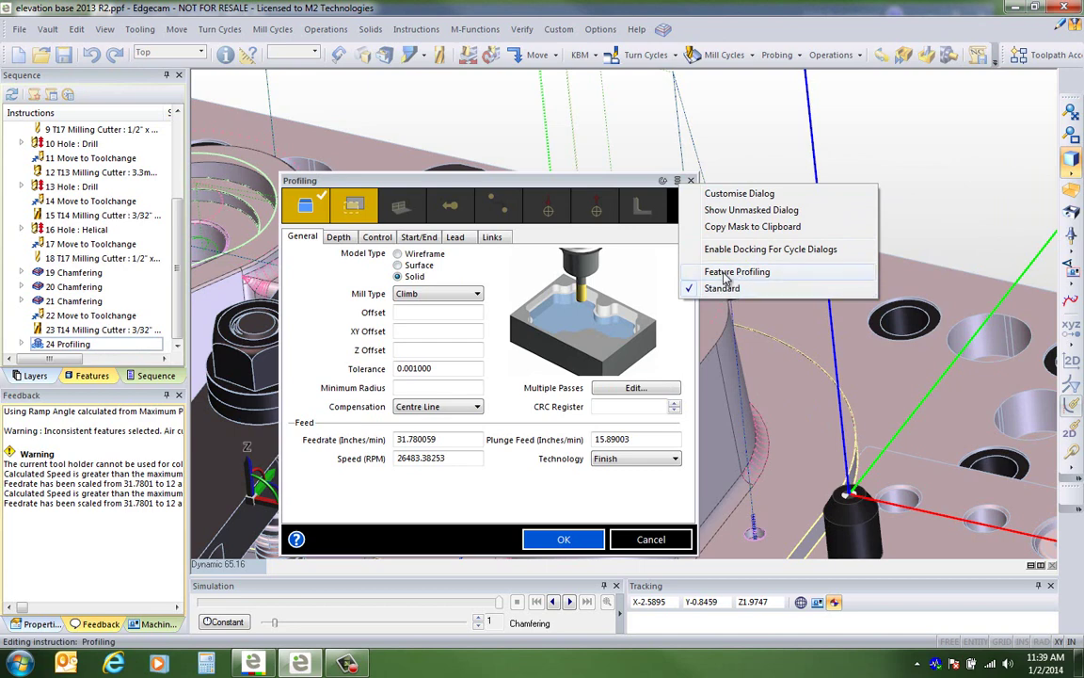
{"action": "left_click", "coordinate": [725, 275]}
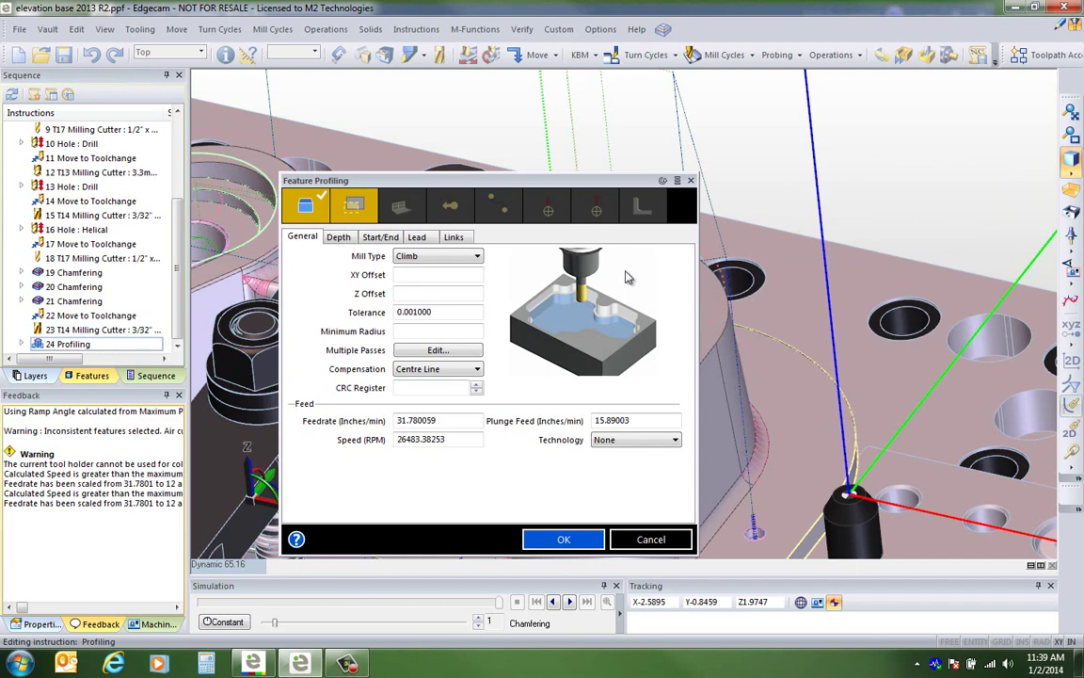
Step: Show the unmasked Profiling dialog and review its settings from General and Depth through Rest Profiling and Contouring
{"action": "left_click", "coordinate": [678, 182]}
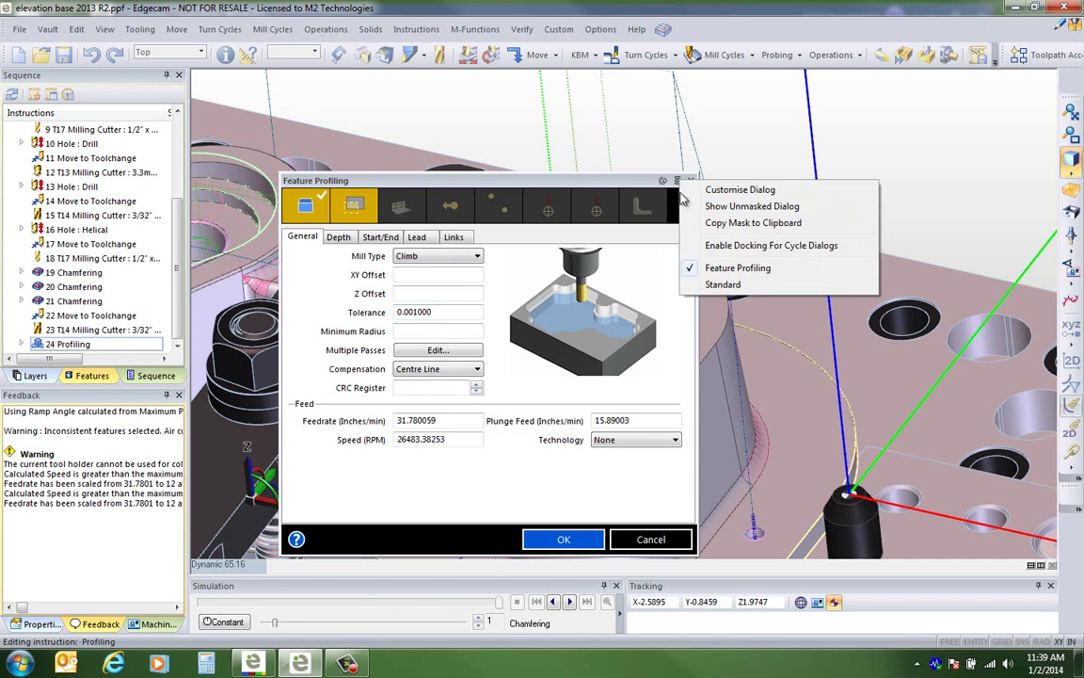
{"action": "left_click", "coordinate": [725, 208]}
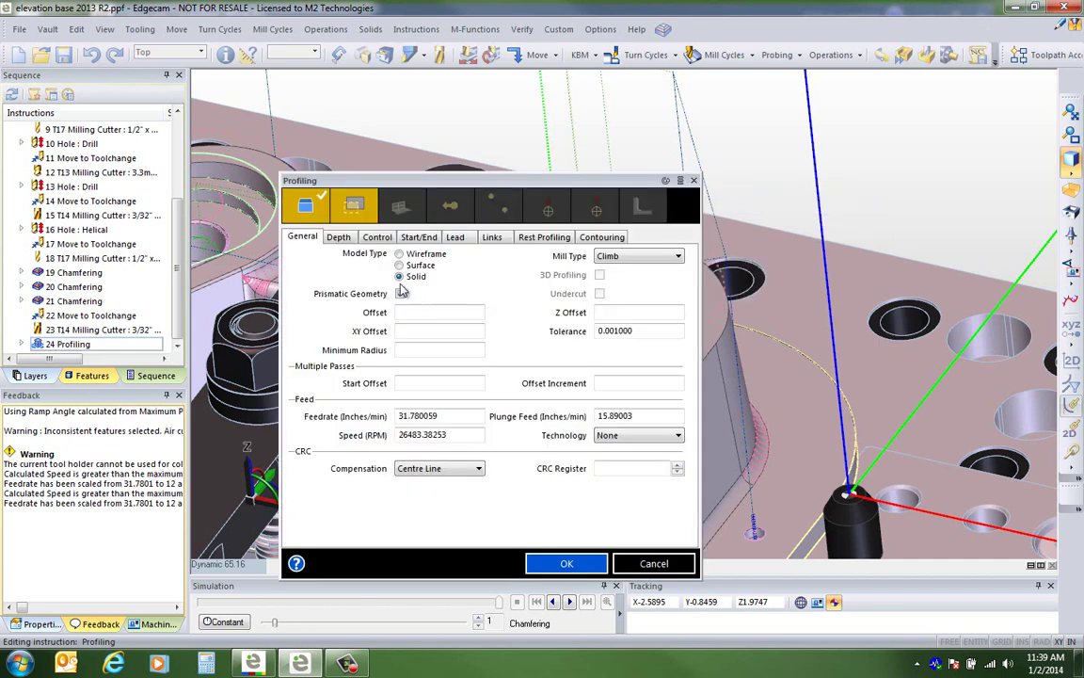
{"action": "left_click", "coordinate": [340, 238]}
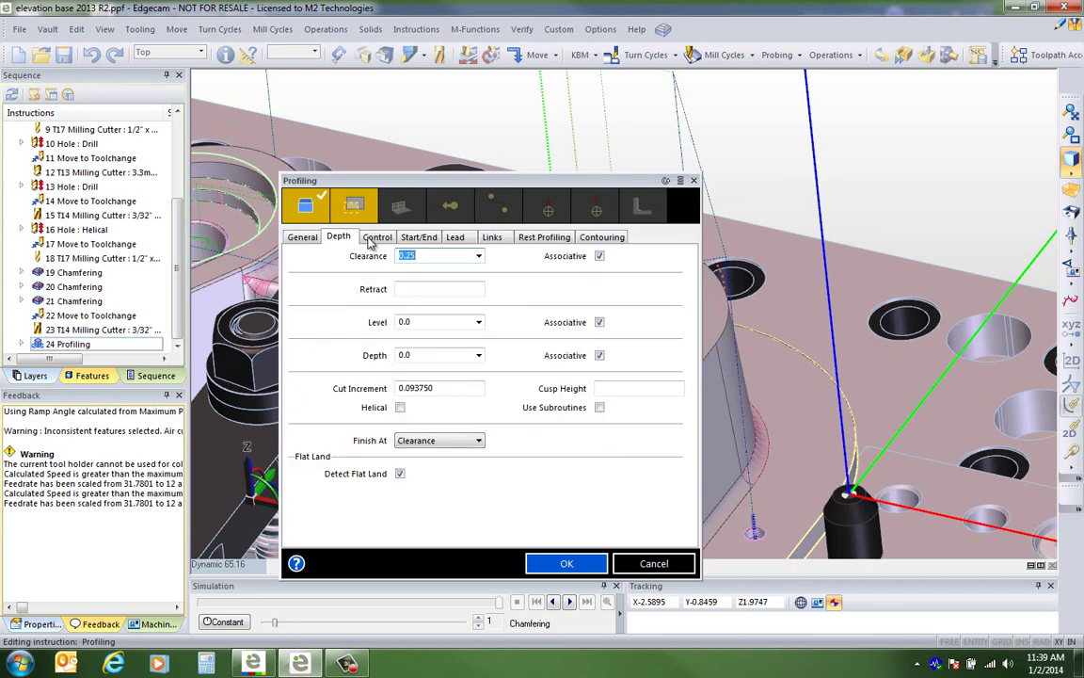
{"action": "left_click", "coordinate": [378, 237]}
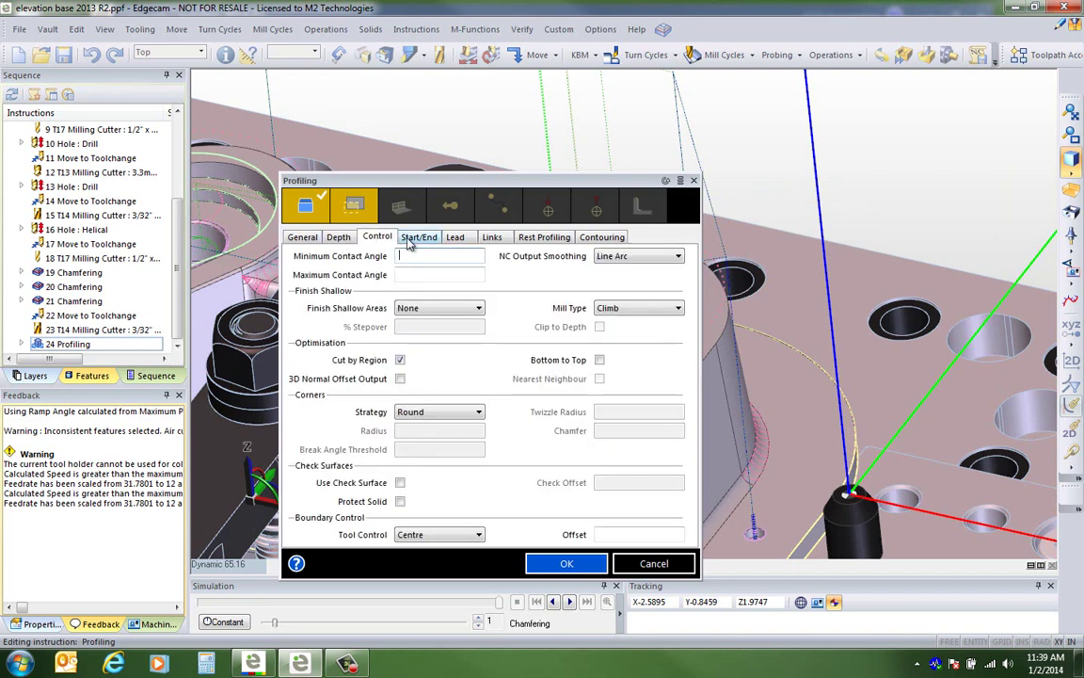
{"action": "left_click", "coordinate": [412, 239]}
{"action": "left_click", "coordinate": [456, 240]}
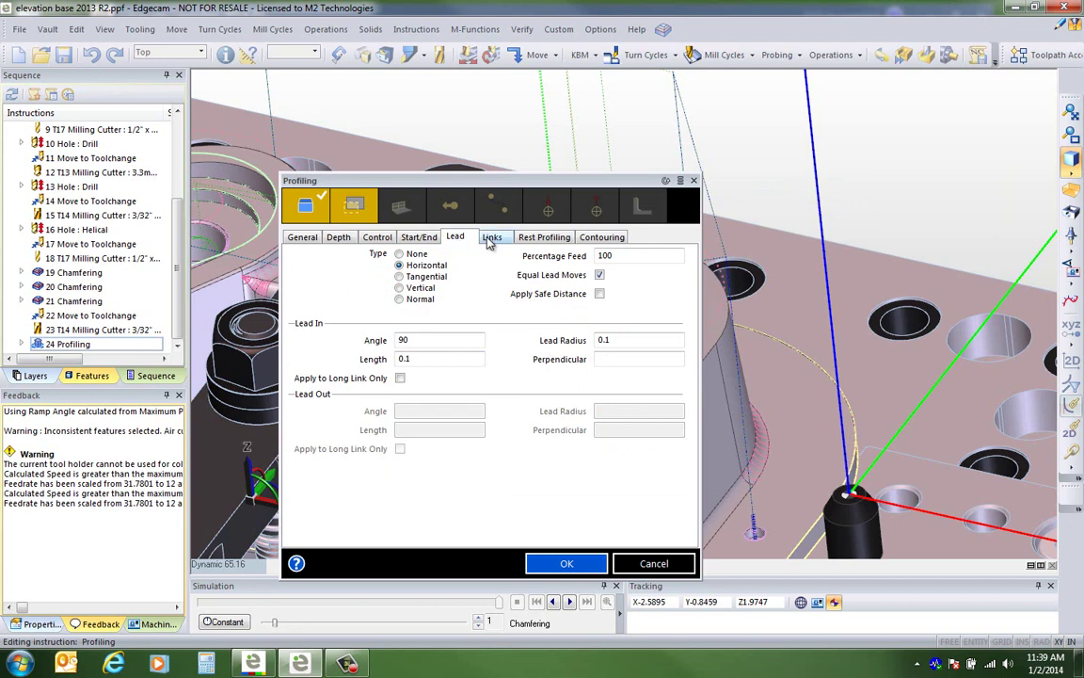
{"action": "left_click", "coordinate": [492, 237]}
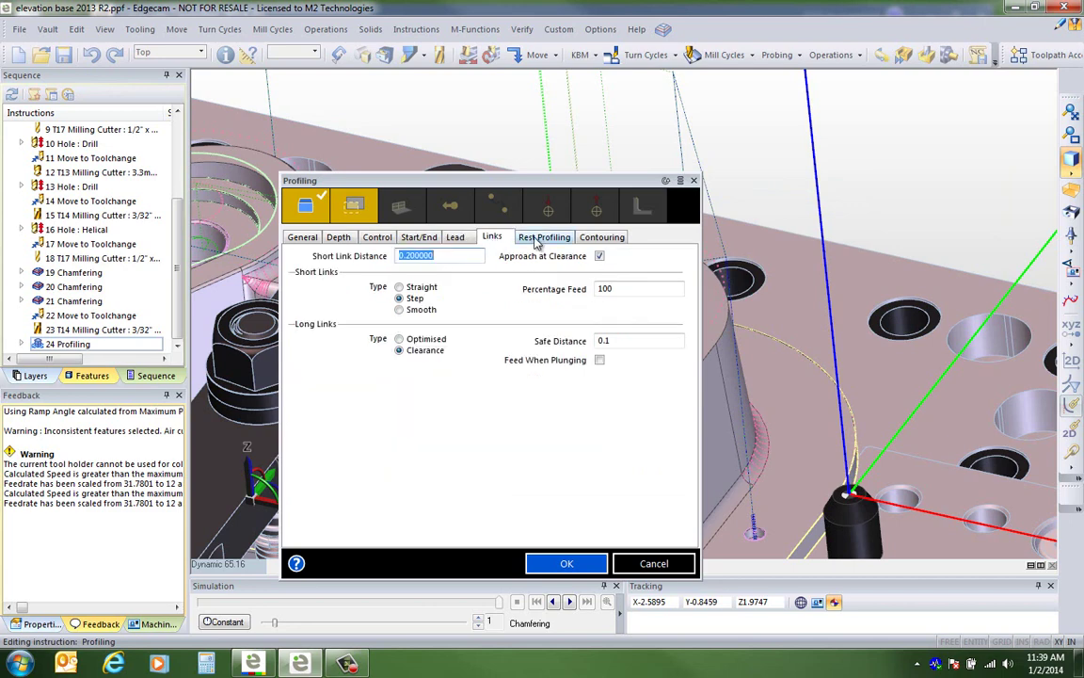
{"action": "left_click", "coordinate": [538, 238]}
{"action": "left_click", "coordinate": [602, 240]}
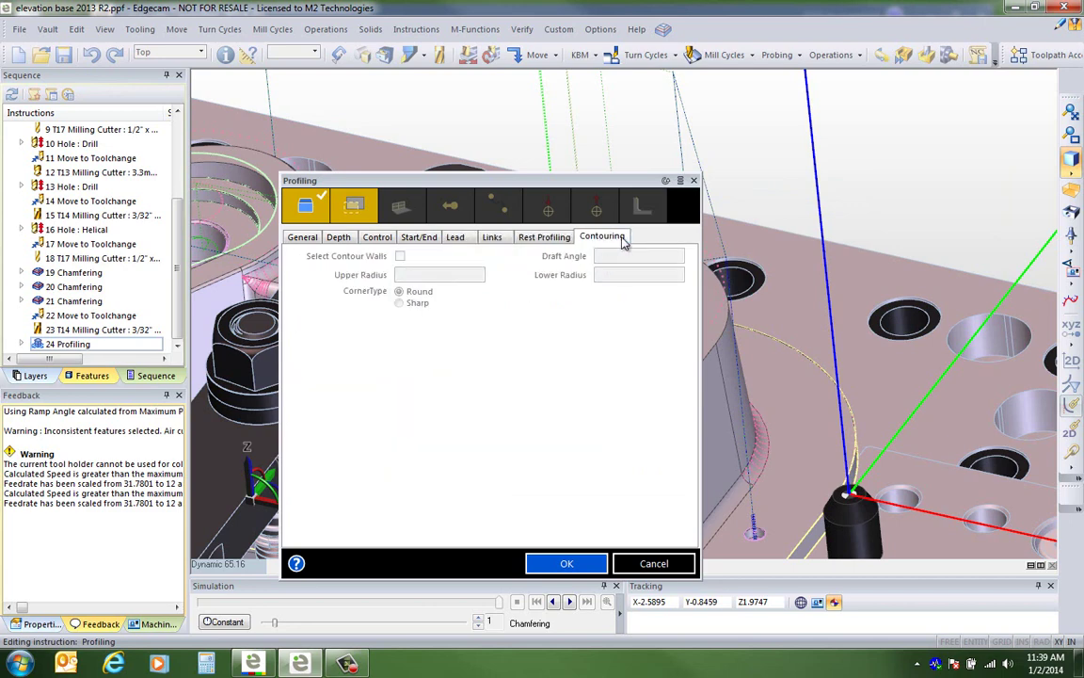
Step: Switch the Profiling dialog back to the Standard layout and leave the cycle without saving changes
{"action": "left_click", "coordinate": [682, 182]}
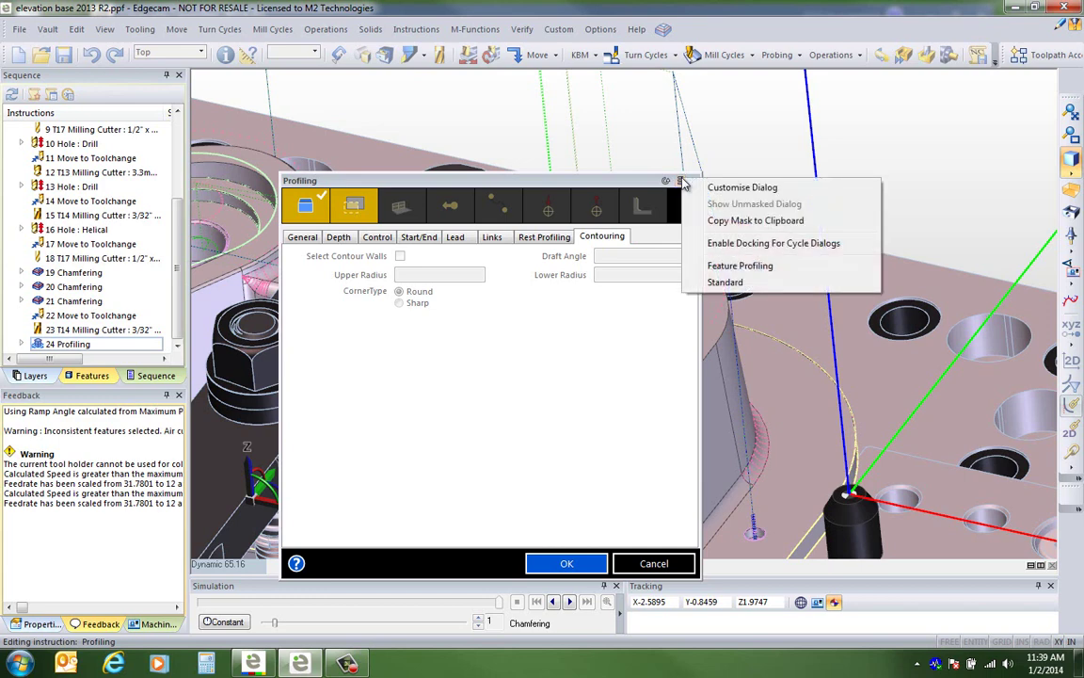
{"action": "left_click", "coordinate": [725, 281]}
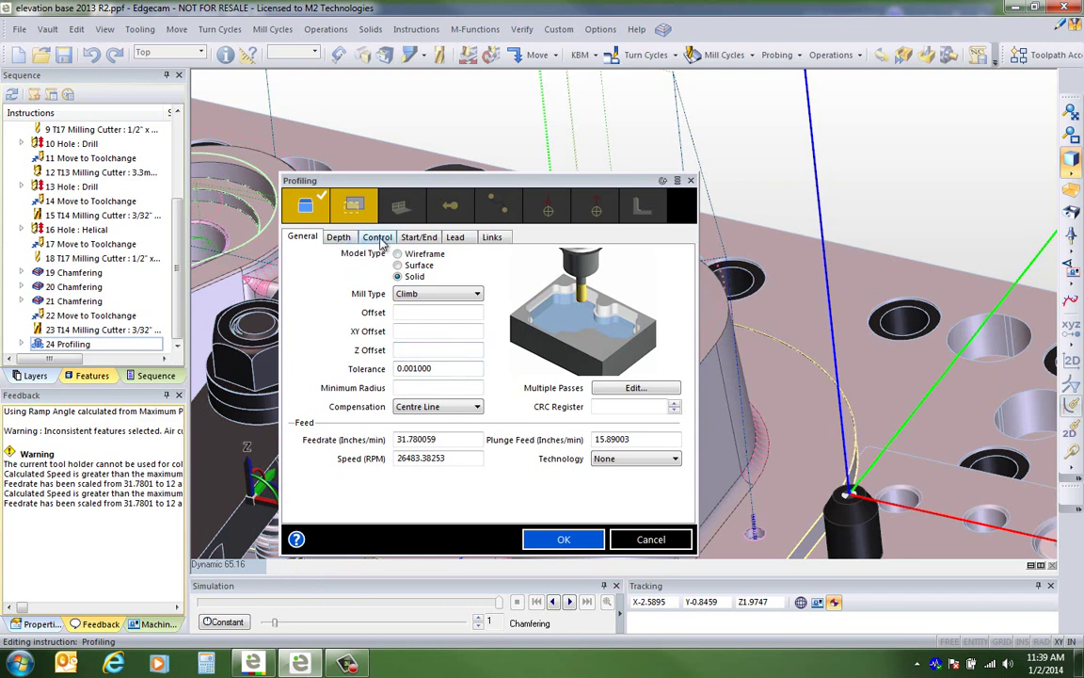
{"action": "left_click", "coordinate": [677, 181]}
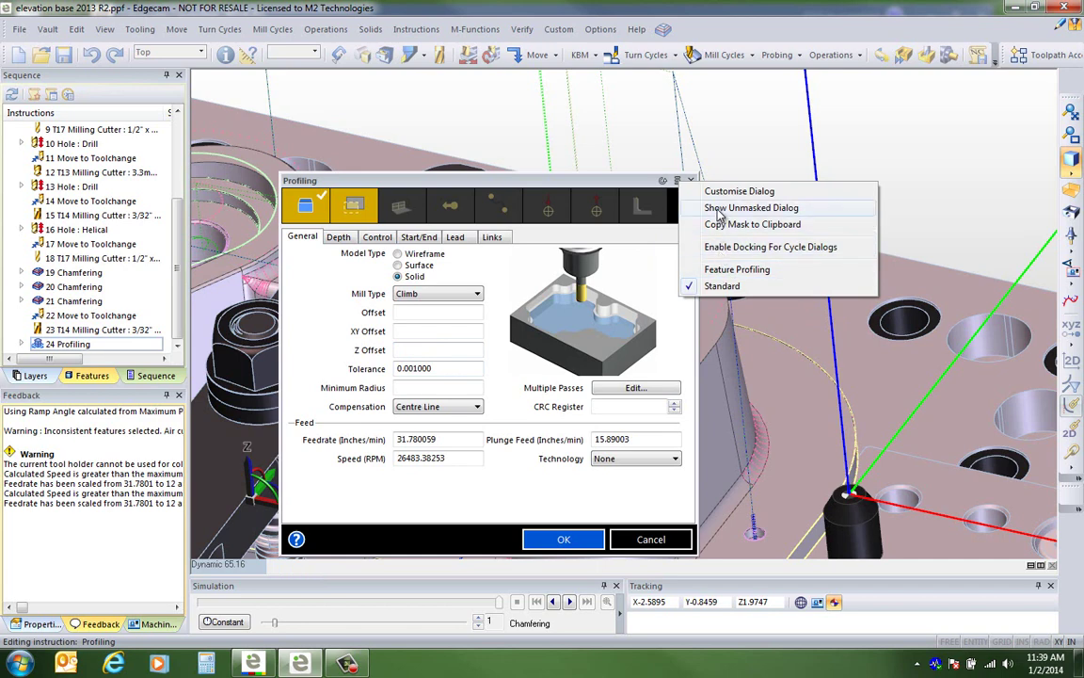
{"action": "left_click", "coordinate": [574, 189]}
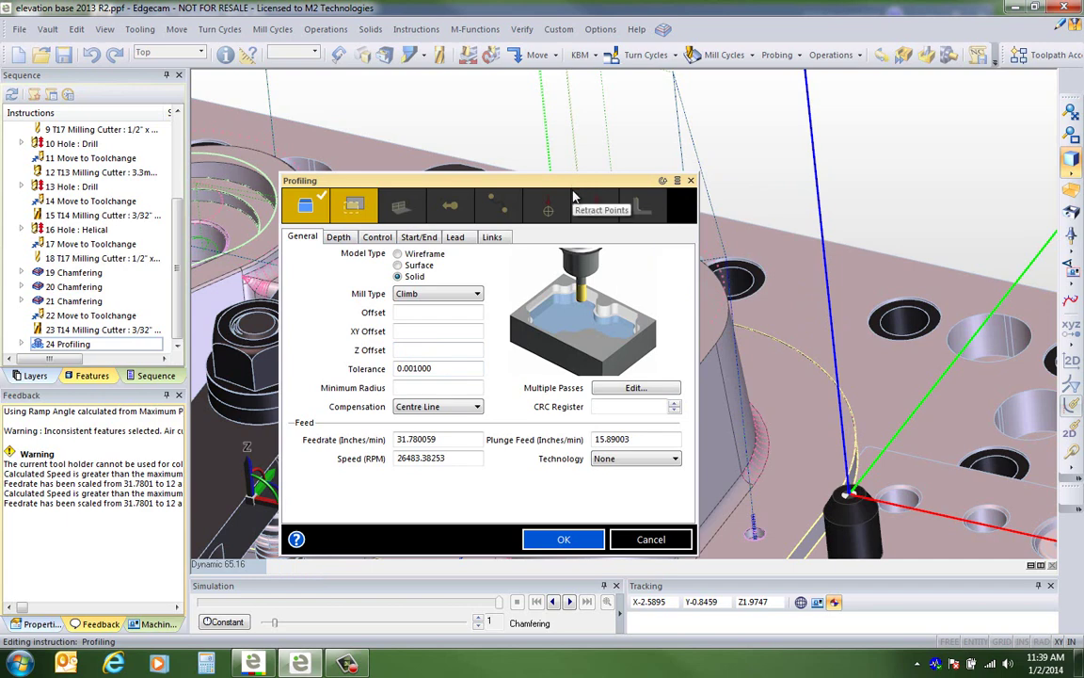
{"action": "left_click", "coordinate": [637, 539]}
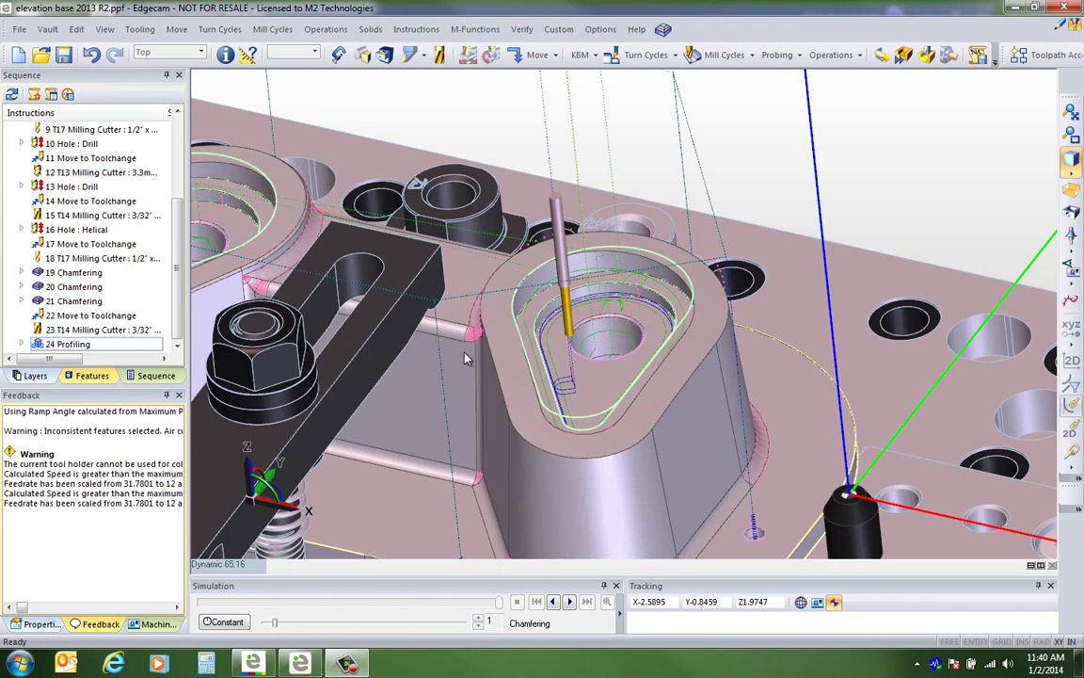
Step: Customise the Solids menu by adding the CPL command from the Solids category, which creates a CPL from a face
{"action": "right_click", "coordinate": [462, 59]}
{"action": "left_click", "coordinate": [504, 121]}
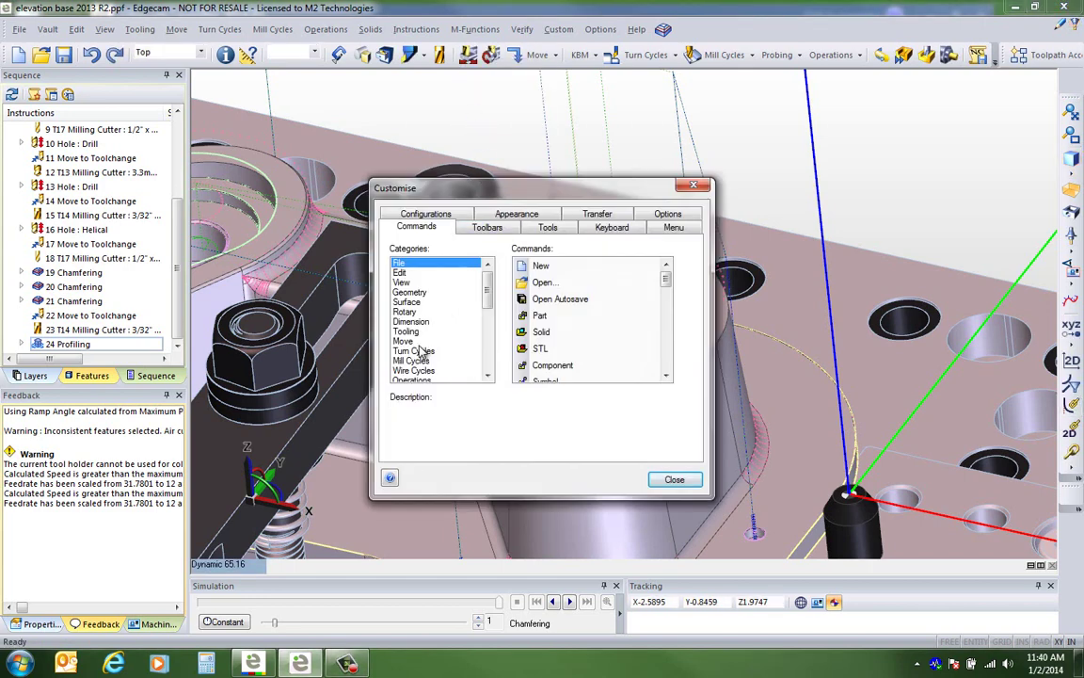
{"action": "left_click_drag", "start_coordinate": [489, 294], "coordinate": [491, 315]}
{"action": "left_click", "coordinate": [414, 341]}
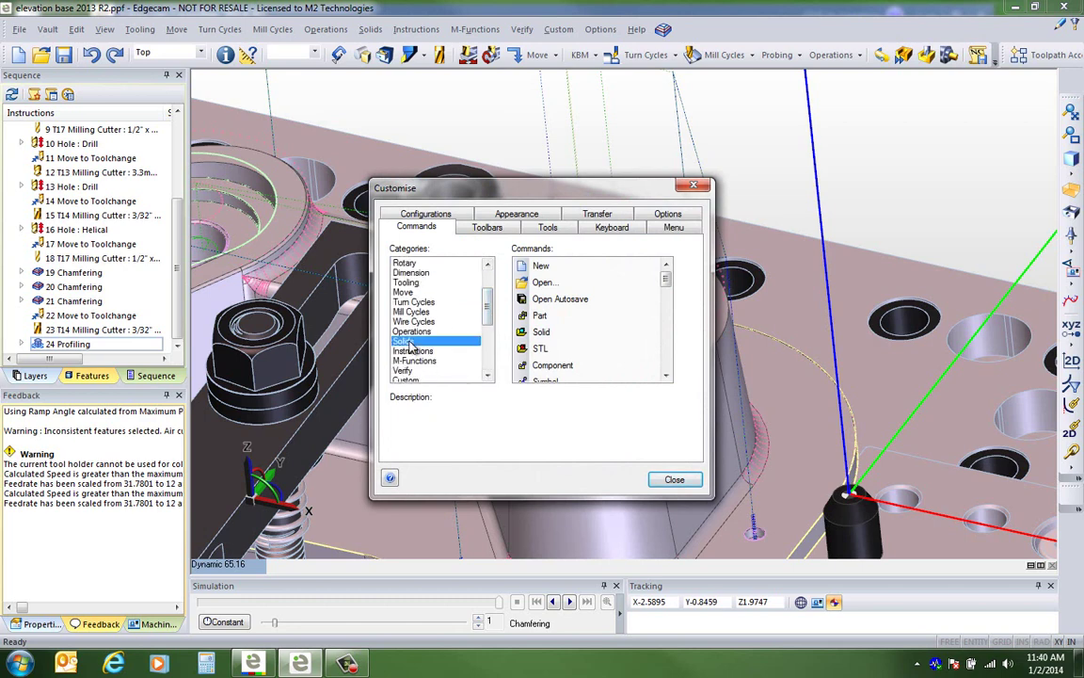
{"action": "left_click_drag", "start_coordinate": [666, 277], "coordinate": [666, 305]}
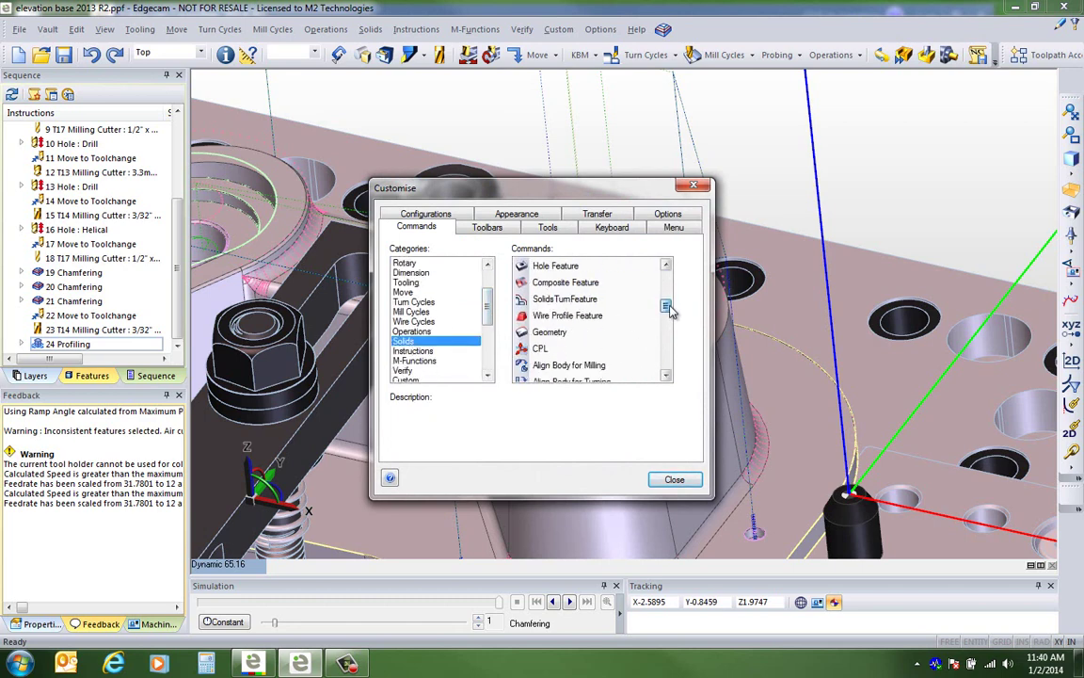
{"action": "left_click_drag", "start_coordinate": [556, 351], "coordinate": [377, 57]}
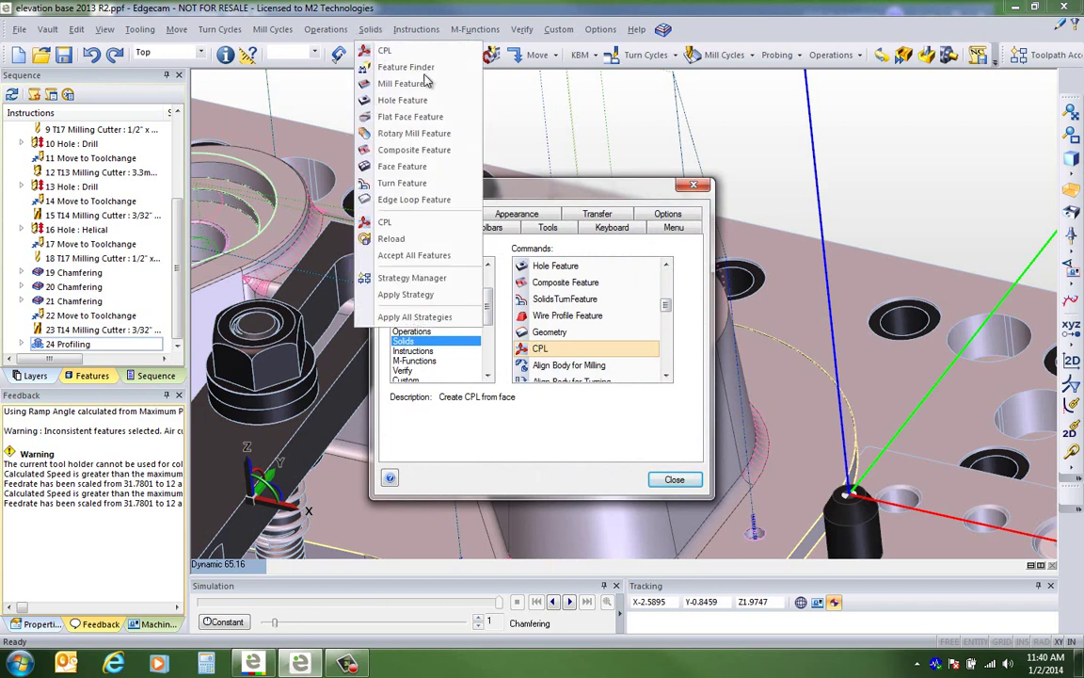
{"action": "left_click", "coordinate": [674, 479]}
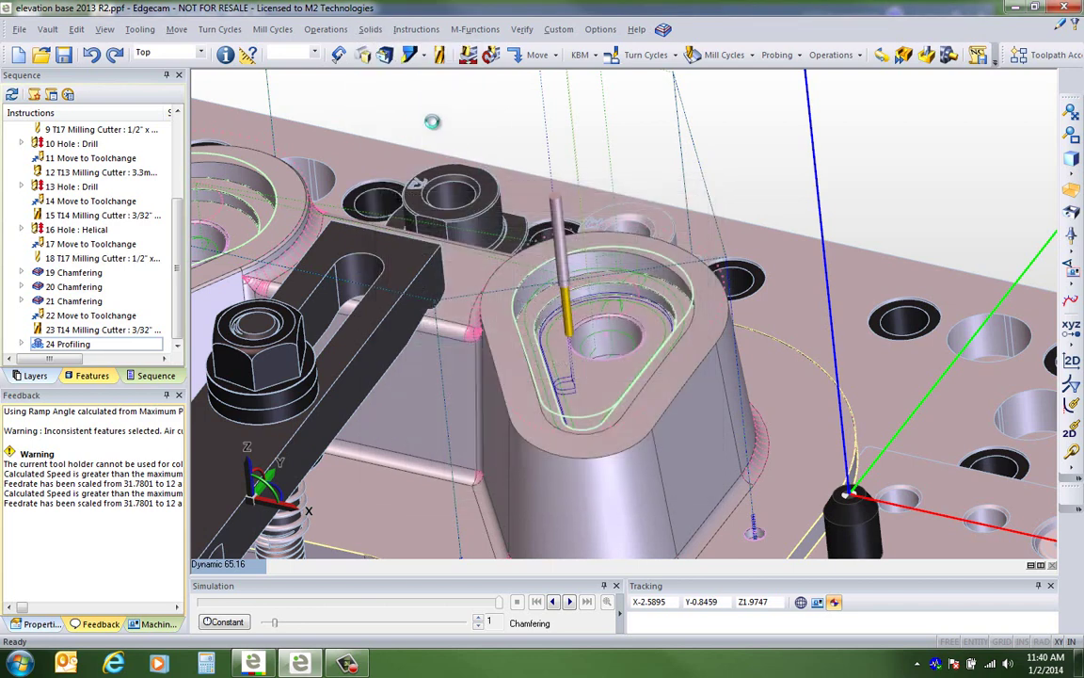
Step: Create a face-normal CPL named Side Wall from the boss's side face and check its orientation in the Front view
{"action": "left_click", "coordinate": [370, 30]}
{"action": "left_click", "coordinate": [336, 46]}
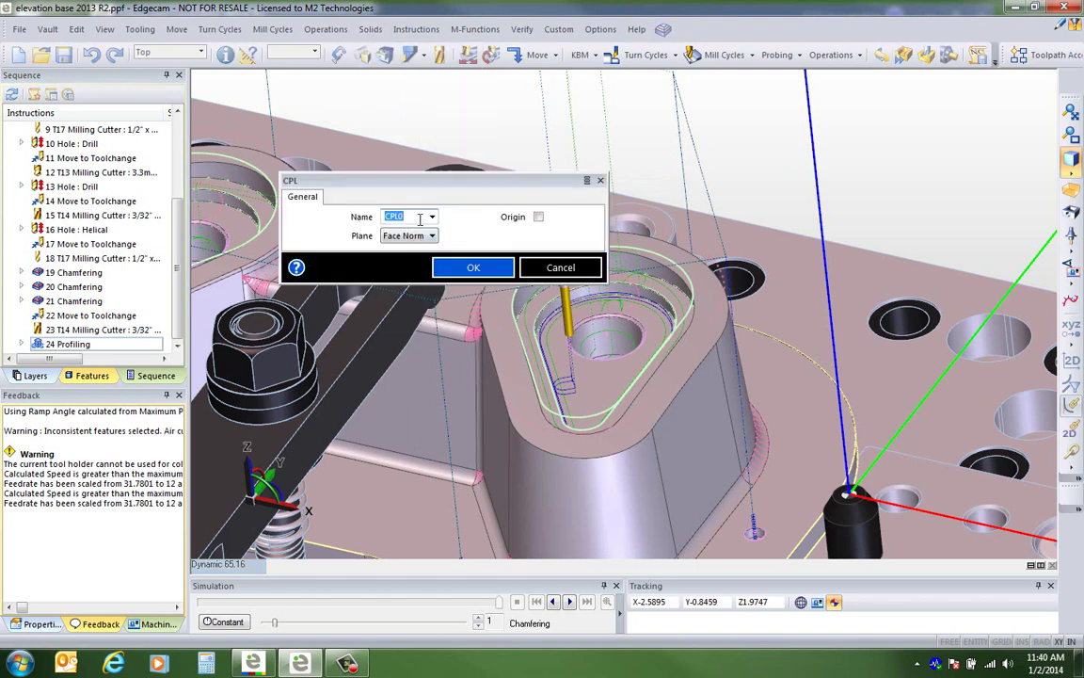
{"action": "type", "text": "Side Wall"}
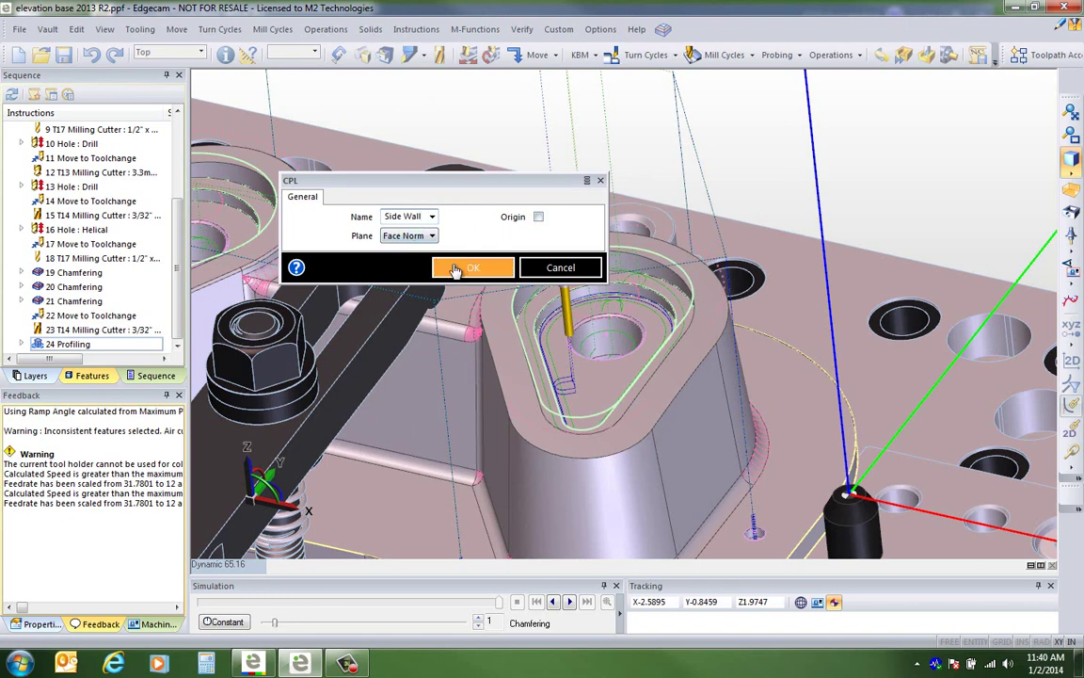
{"action": "left_click", "coordinate": [494, 268]}
{"action": "left_click", "coordinate": [631, 395]}
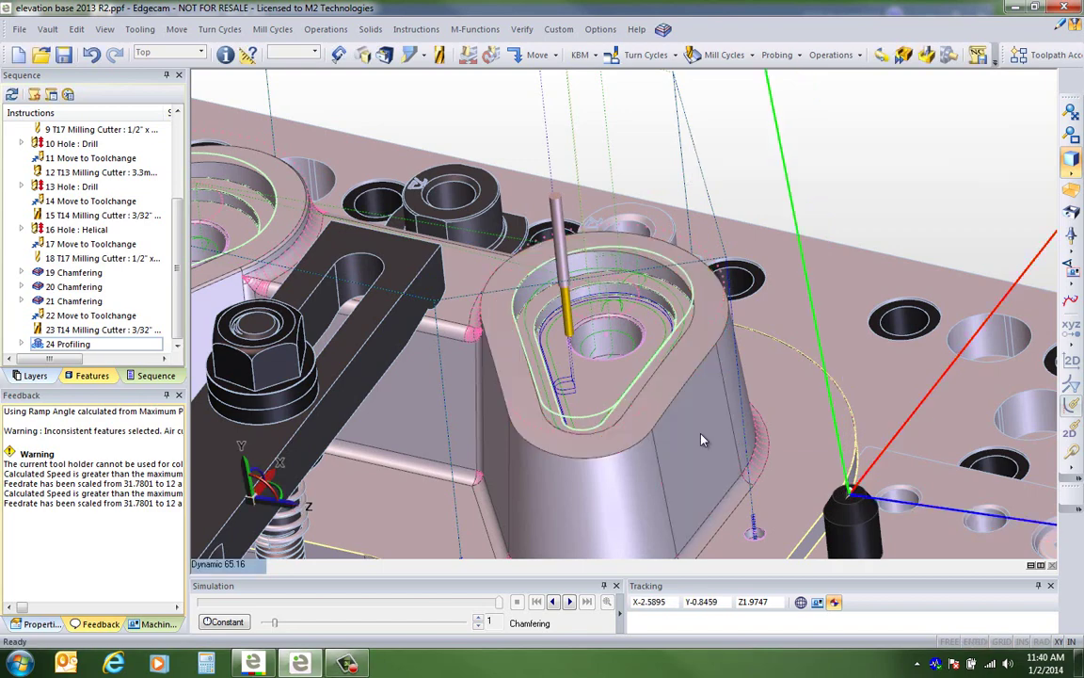
{"action": "right_click", "coordinate": [196, 510]}
{"action": "left_click", "coordinate": [230, 516]}
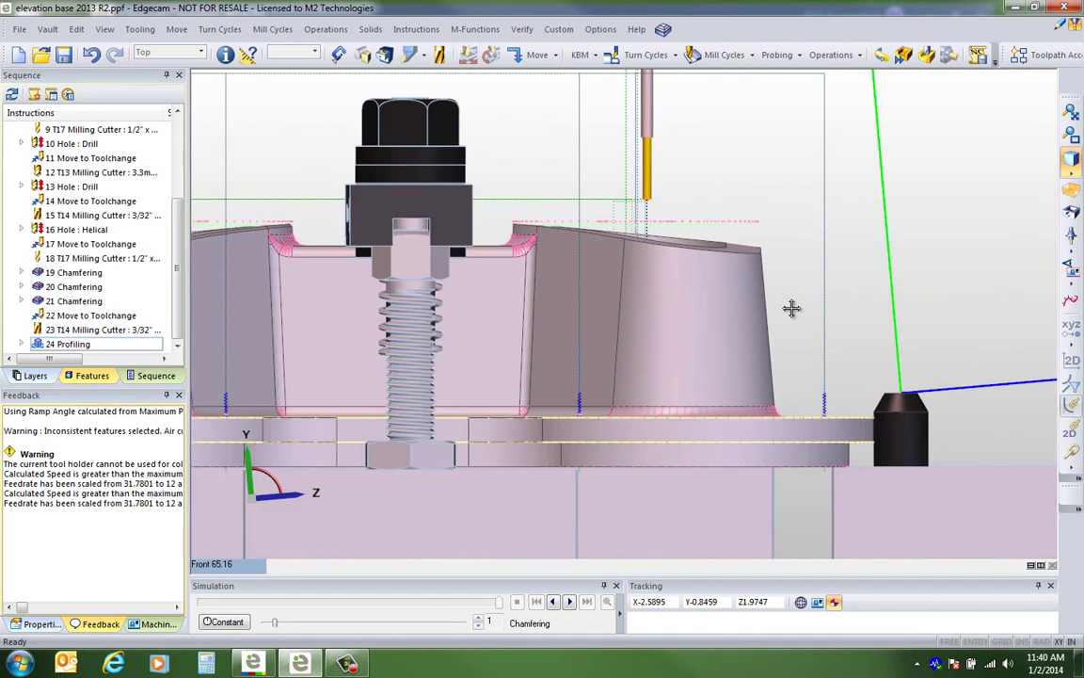